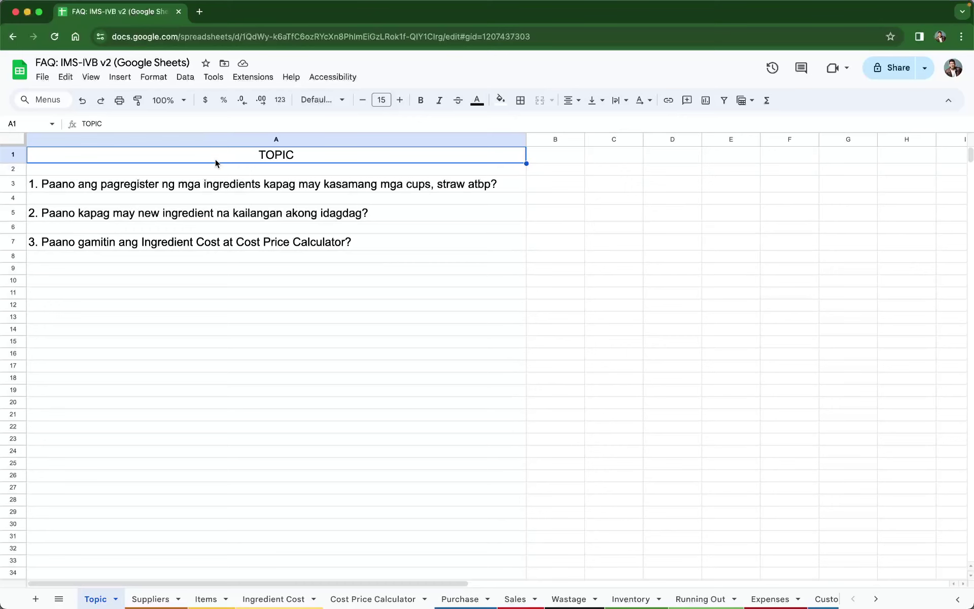
Select the cups-and-straws question in the FAQ topic list, then switch to the Suppliers sheet.
click(203, 189)
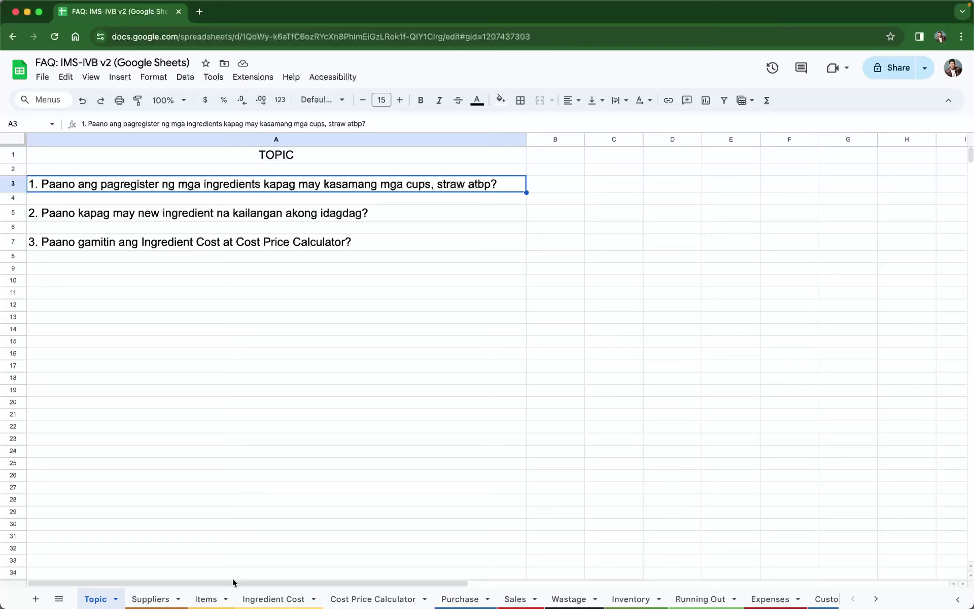
click(172, 596)
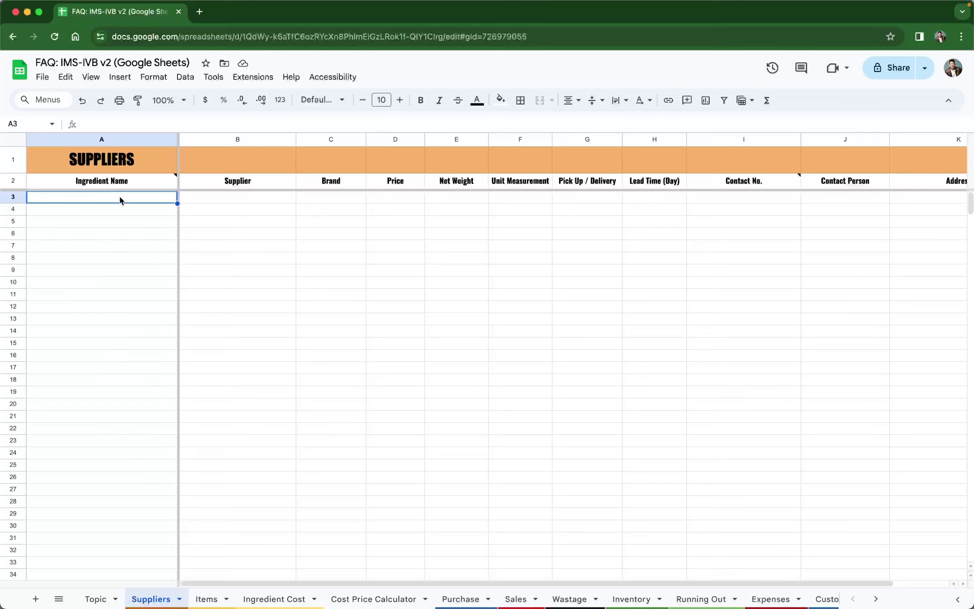
Enter Ingredient A, Ingredient B and Ingredient C in A3:A5 of the Suppliers sheet.
text(In)
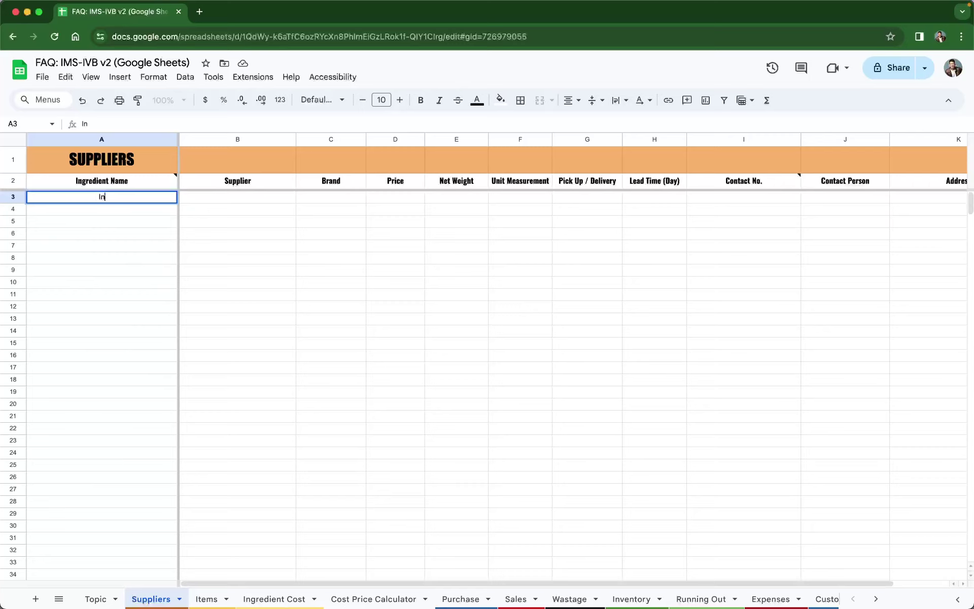
text(gredient )
text(A)
key(Return)
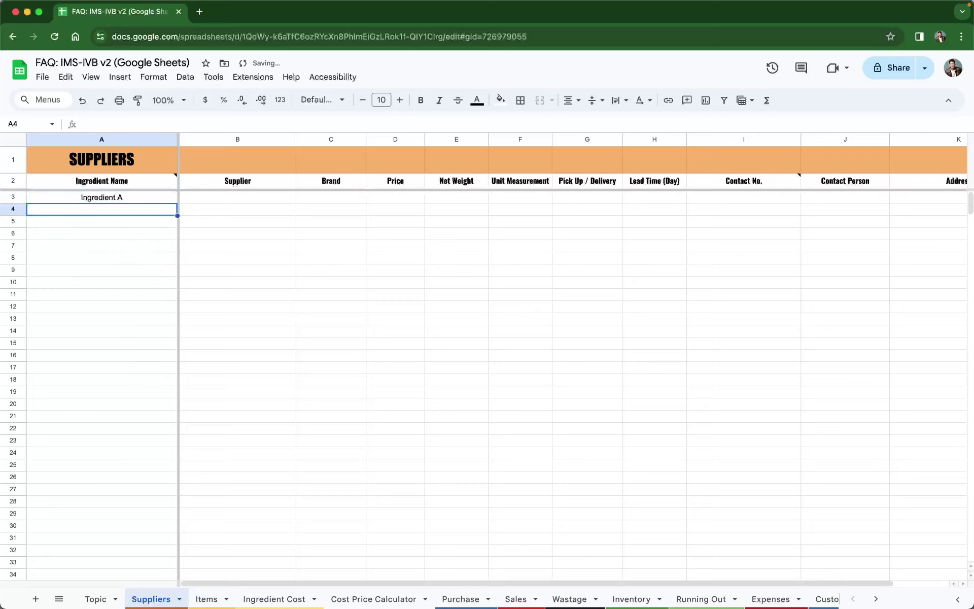
text(Ingredient B)
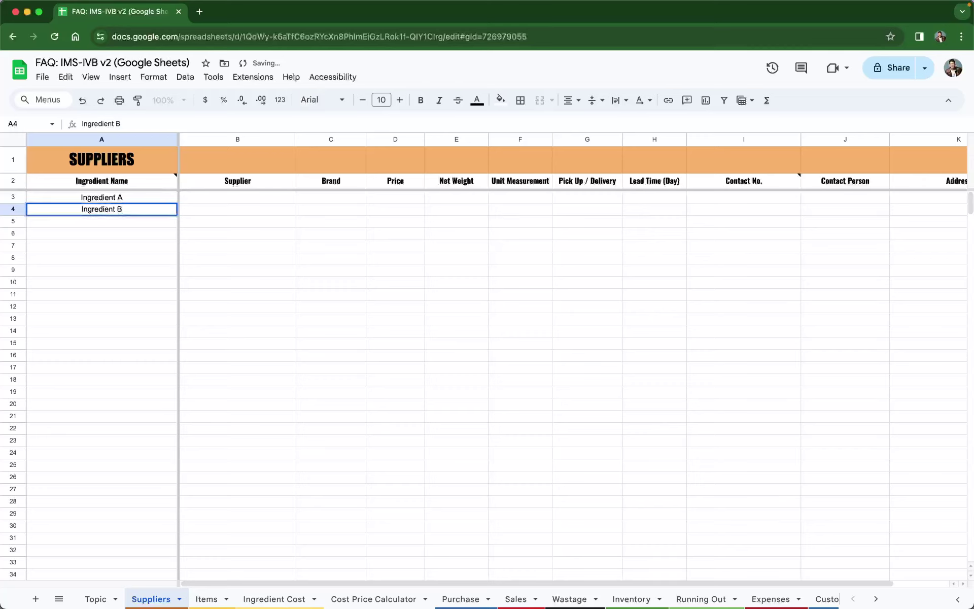
key(Return)
key(ctrl+d)
key(Return)
key(BackSpace)
text(C)
key(Tab)
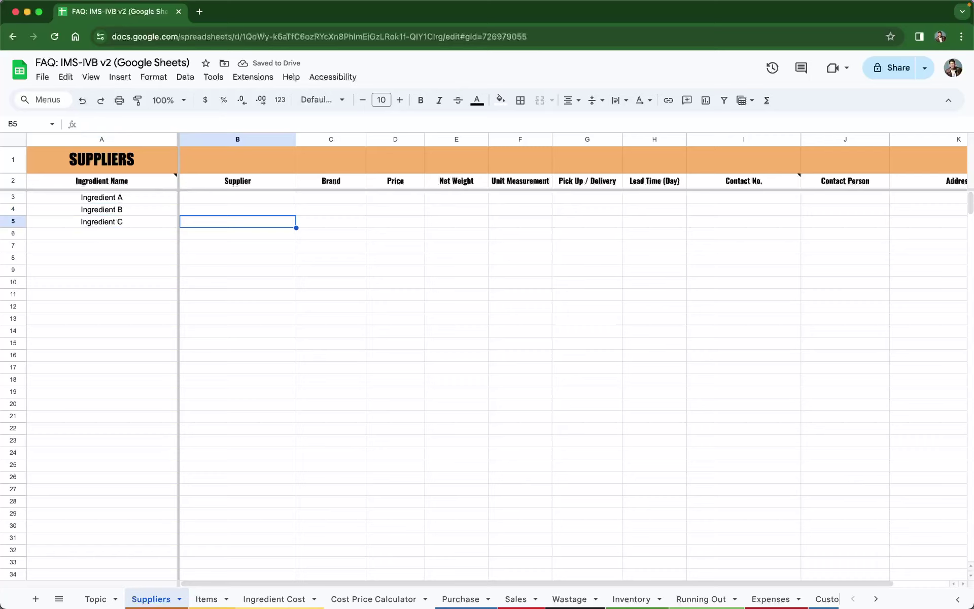
Copy the three ingredient names into A6:A8 so they appear twice.
key(Left)
key(Up)
key(Up)
key(shift+Down)
key(shift+Down)
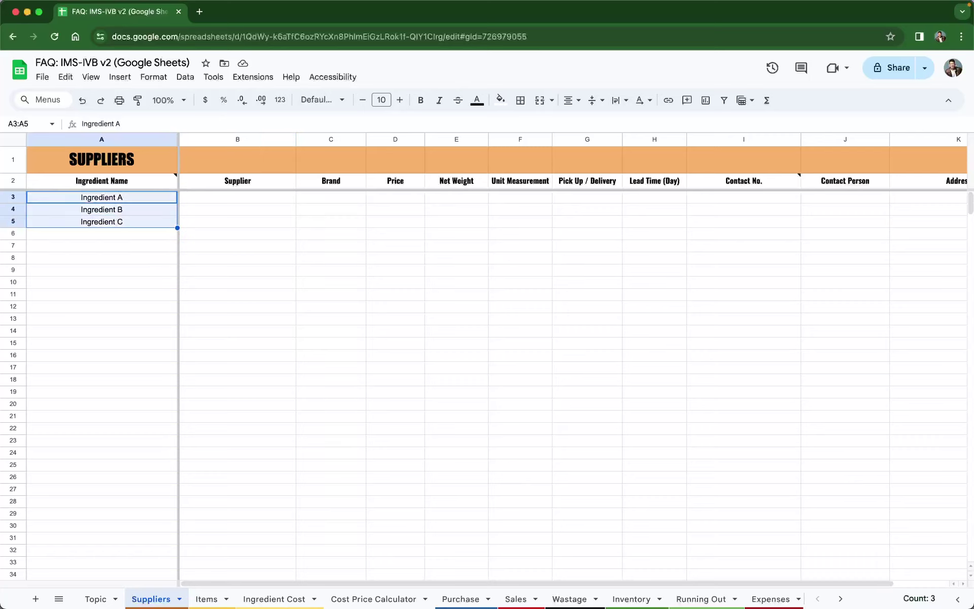
key(ctrl+c)
key(Down)
key(Down)
key(Down)
key(ctrl+v)
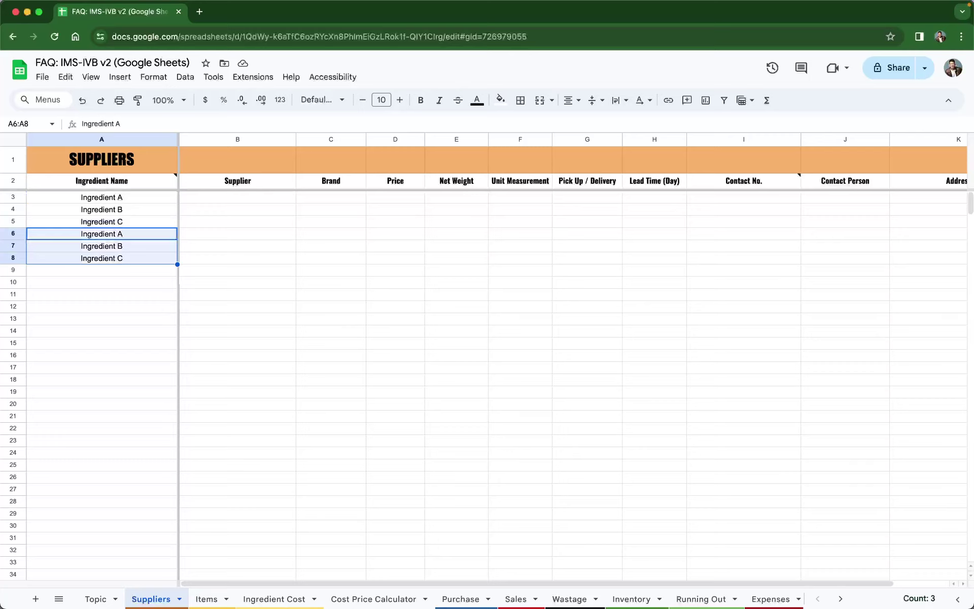
click(238, 234)
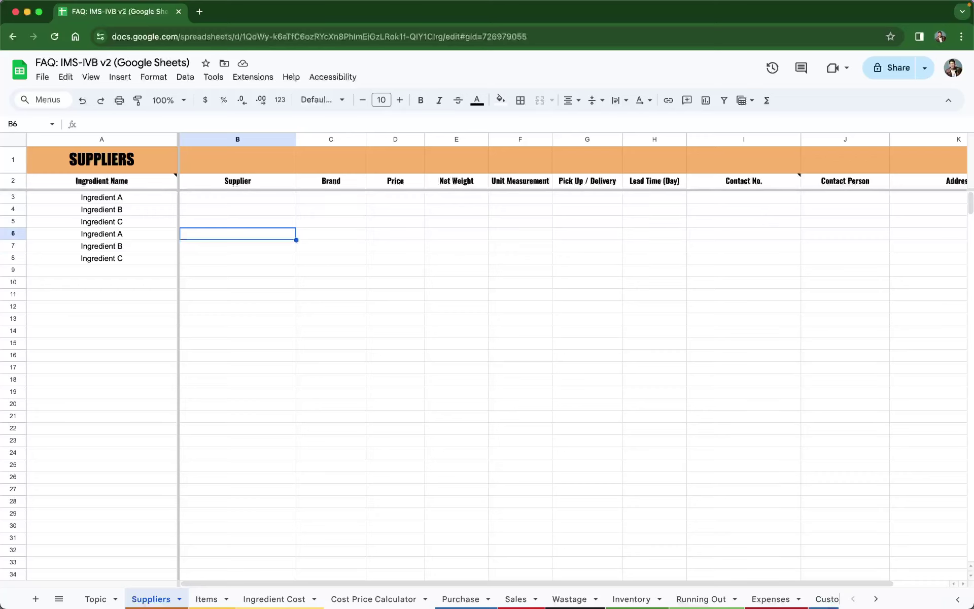
Fill the Supplier column with Supp A for rows 3–5 and Supp B for rows 6–8.
key(Up)
key(Up)
key(Up)
text(S)
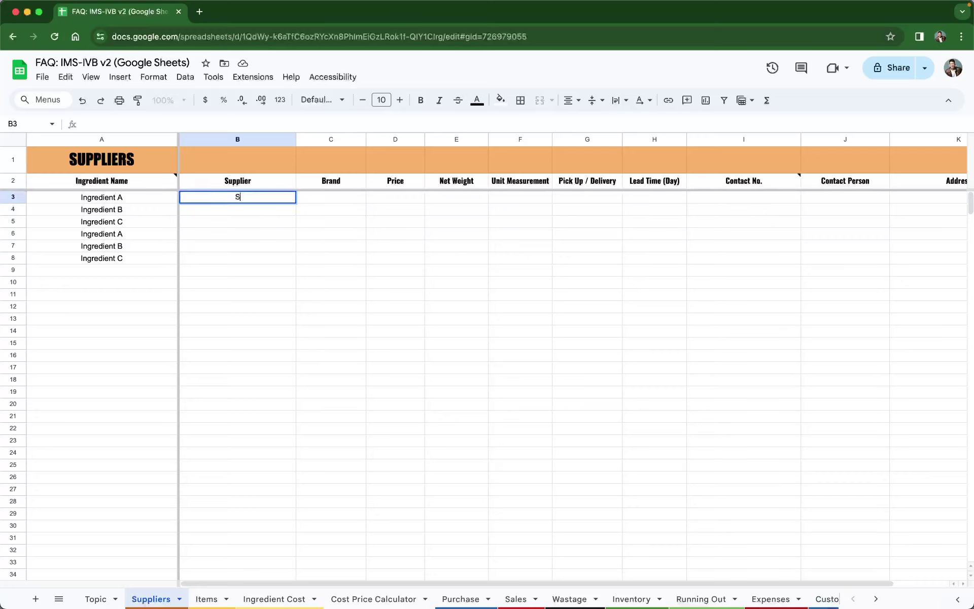
text(upp A)
key(Return)
text(S)
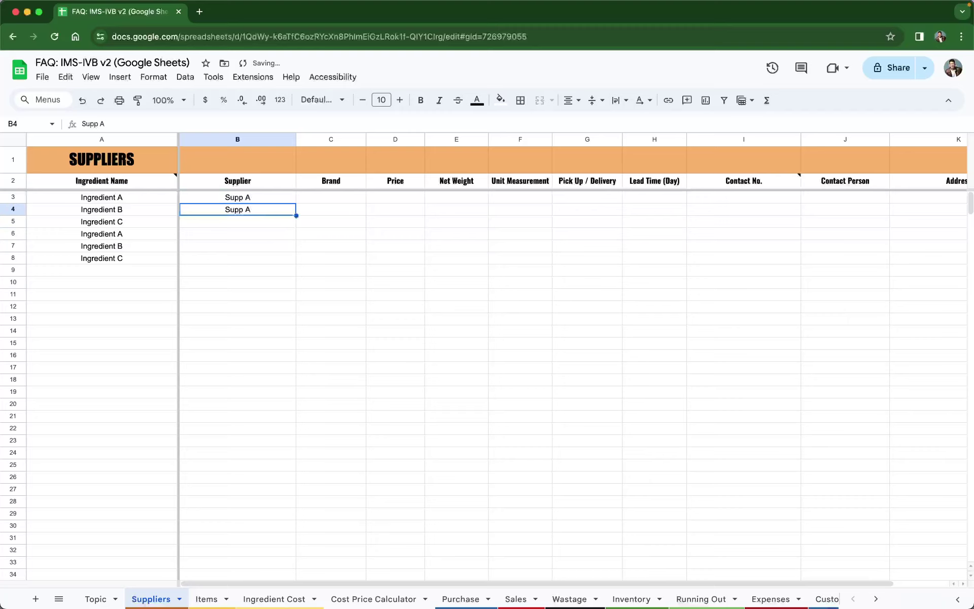
key(Return)
text(Supp )
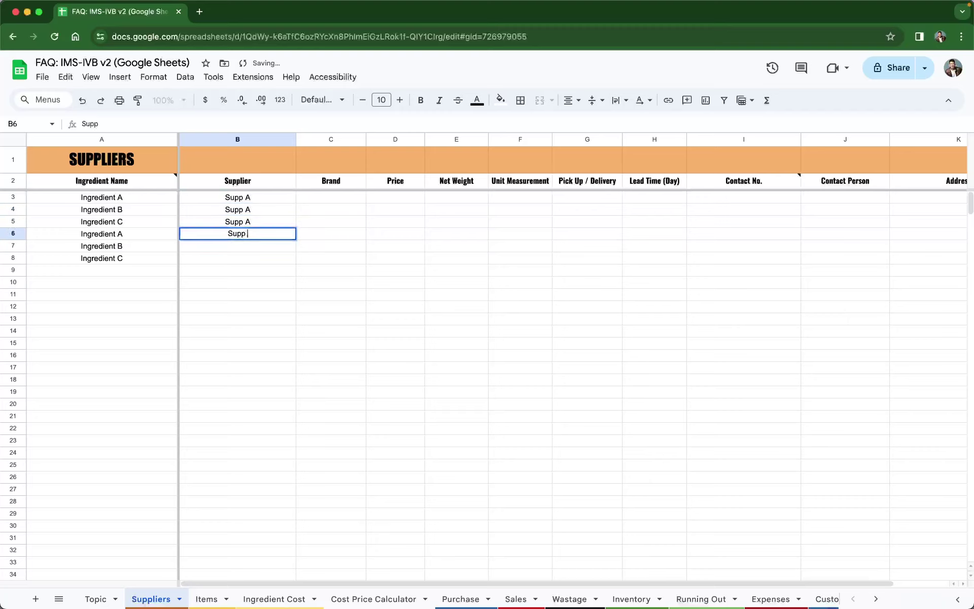
text(B)
key(Return)
text(S)
key(super+d)
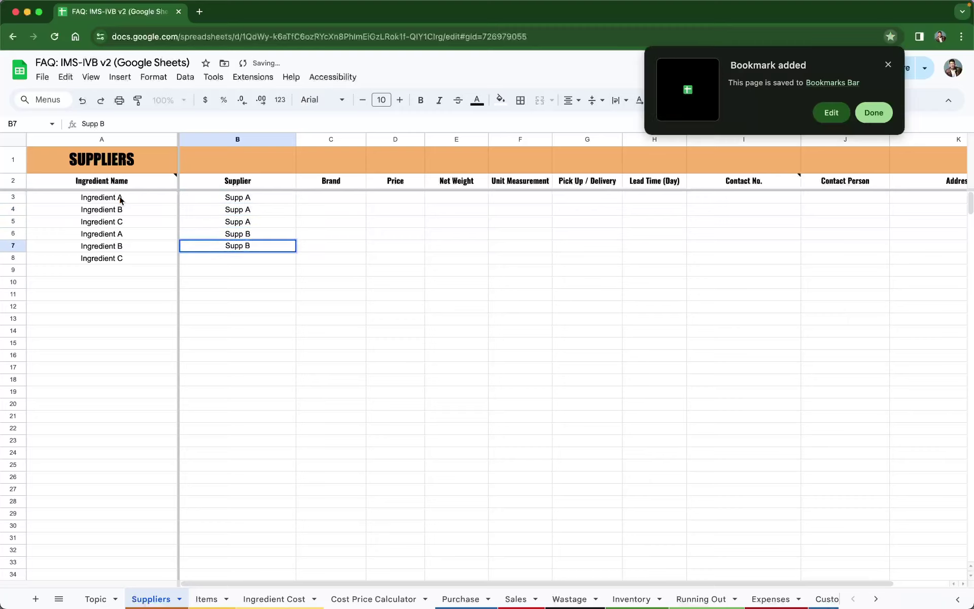
key(Escape)
click(237, 255)
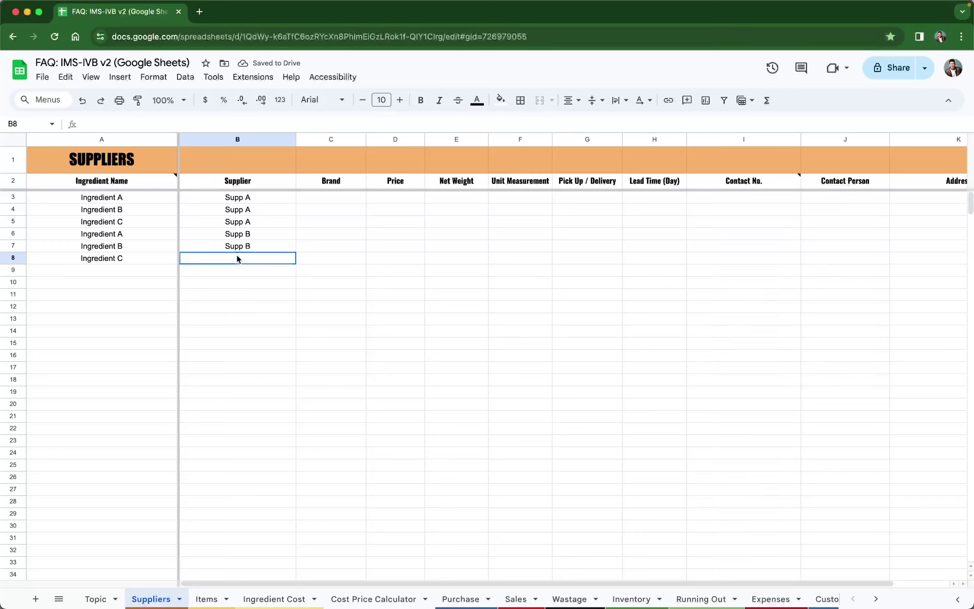
text(S)
click(304, 248)
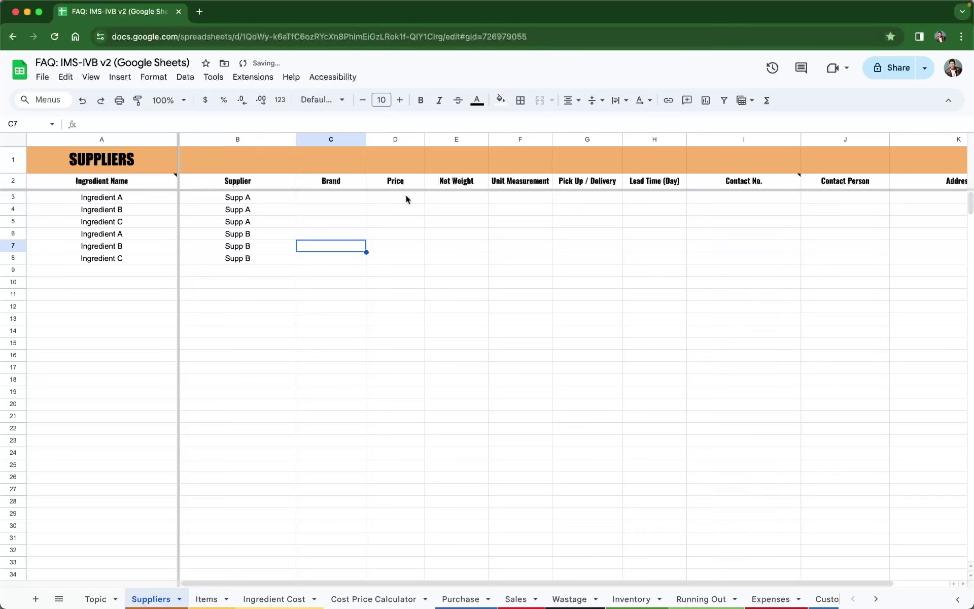
Enter price ₱100.00 for the Supp A rows and ₱105.00 for the Supp B rows.
click(406, 197)
text(100)
key(Return)
key(ctrl+d)
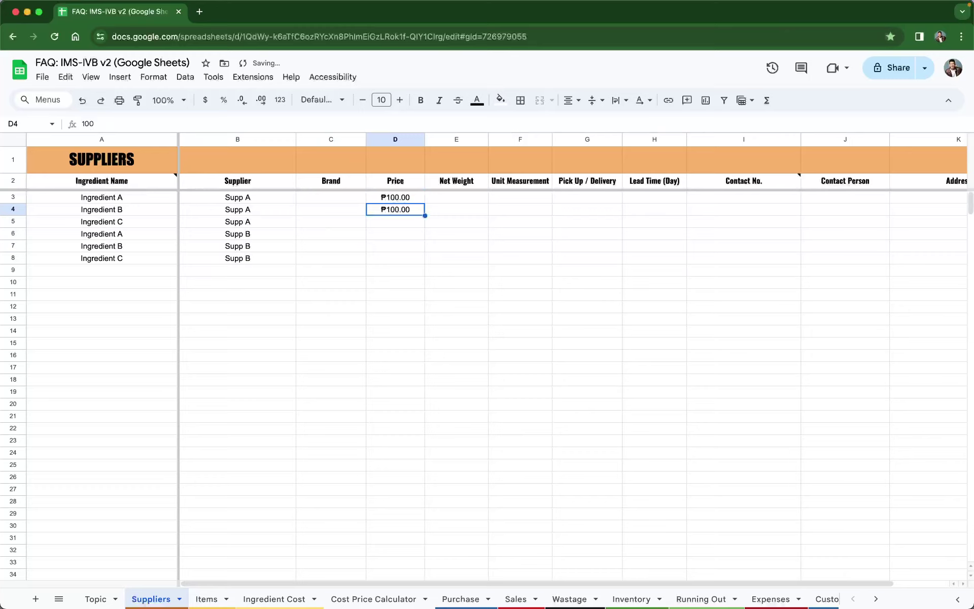
key(Down)
key(ctrl+d)
key(Down)
text(1)
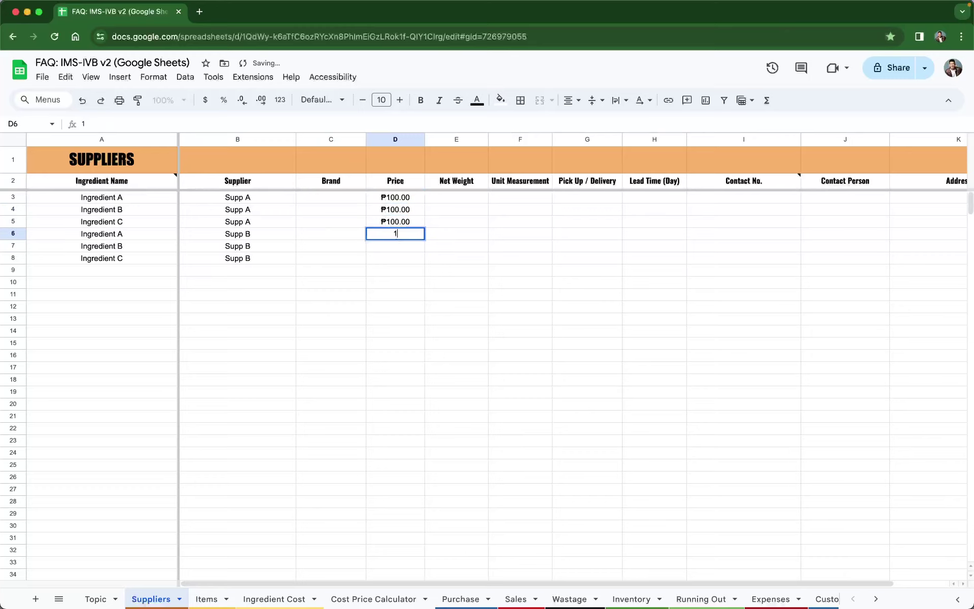
text(05)
key(Return)
key(ctrl+d)
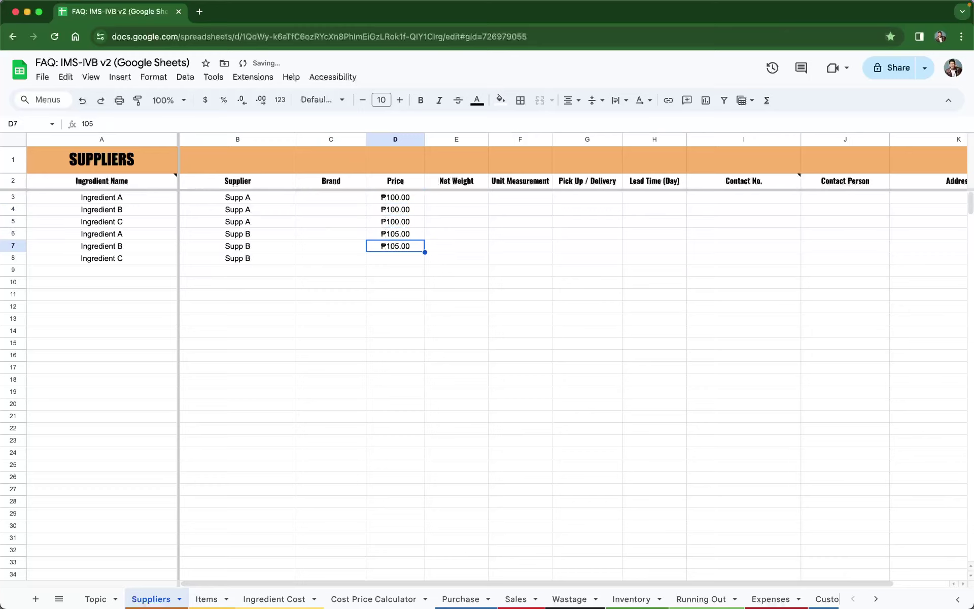
key(Down)
key(ctrl+d)
key(Up)
key(Up)
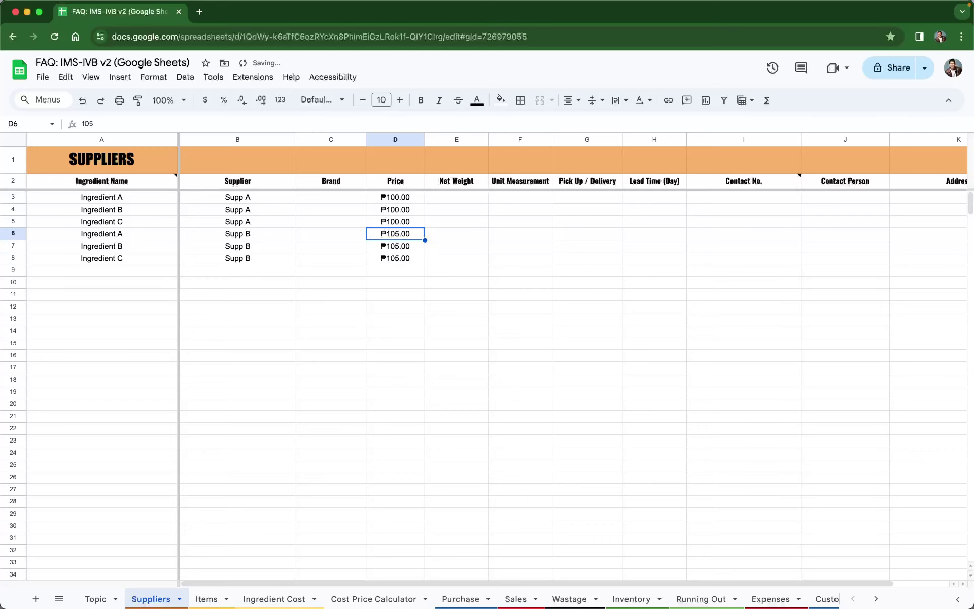
Set net weight 1000 and unit measurement grams for all six ingredient rows.
click(456, 234)
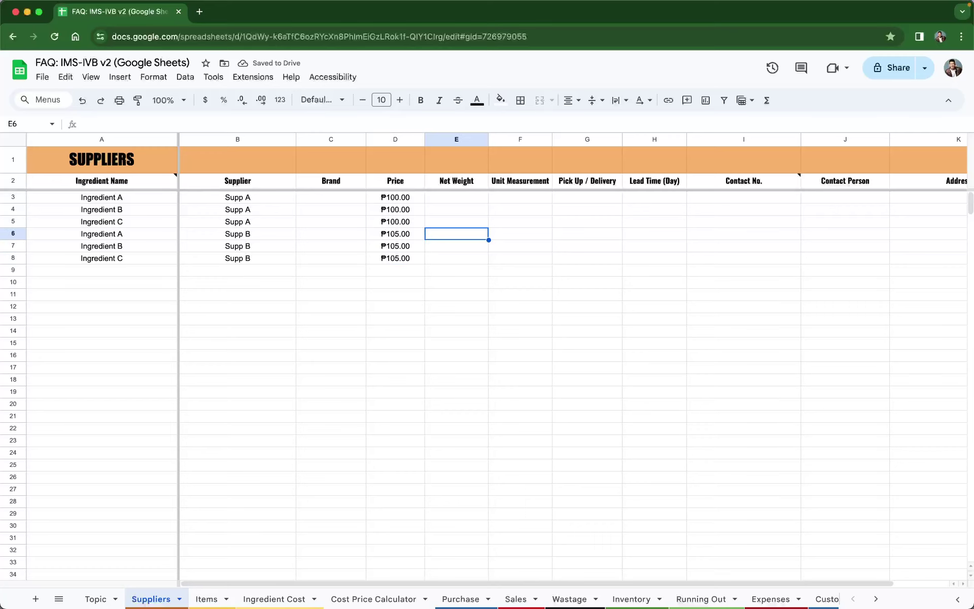
key(Up)
key(Up)
key(Up)
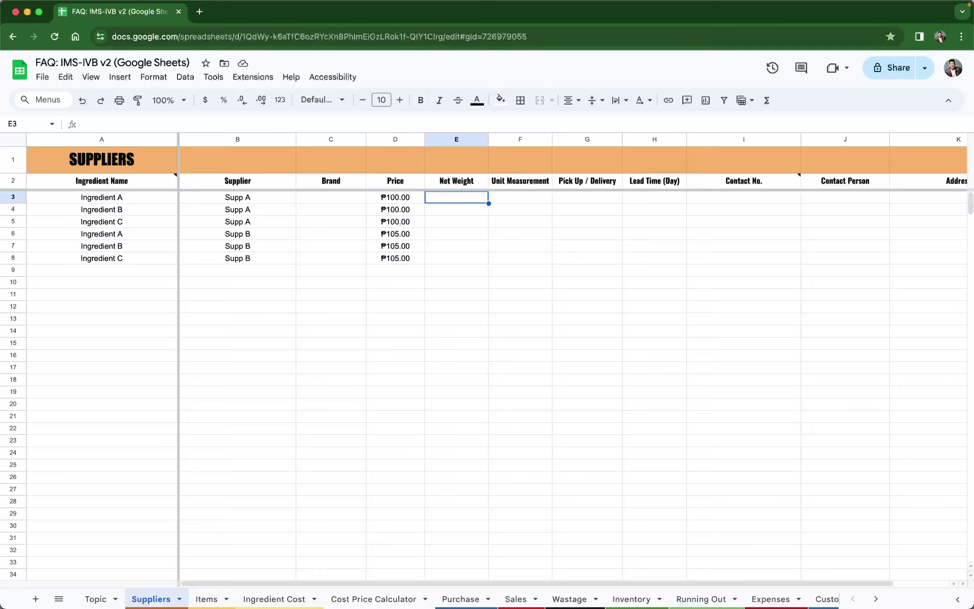
text(100)
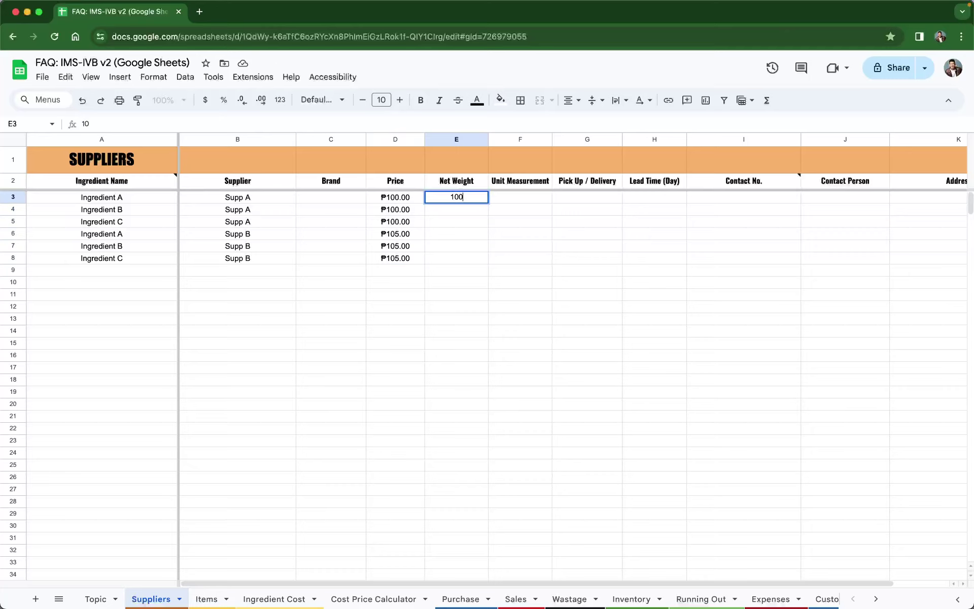
text(0)
key(Tab)
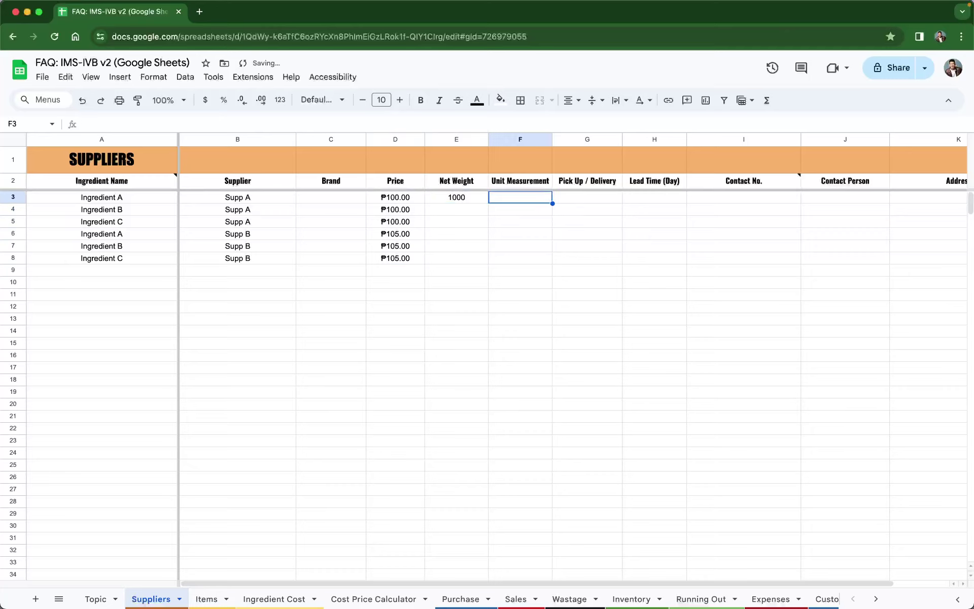
text(g)
key(Tab)
key(Left)
text(gra)
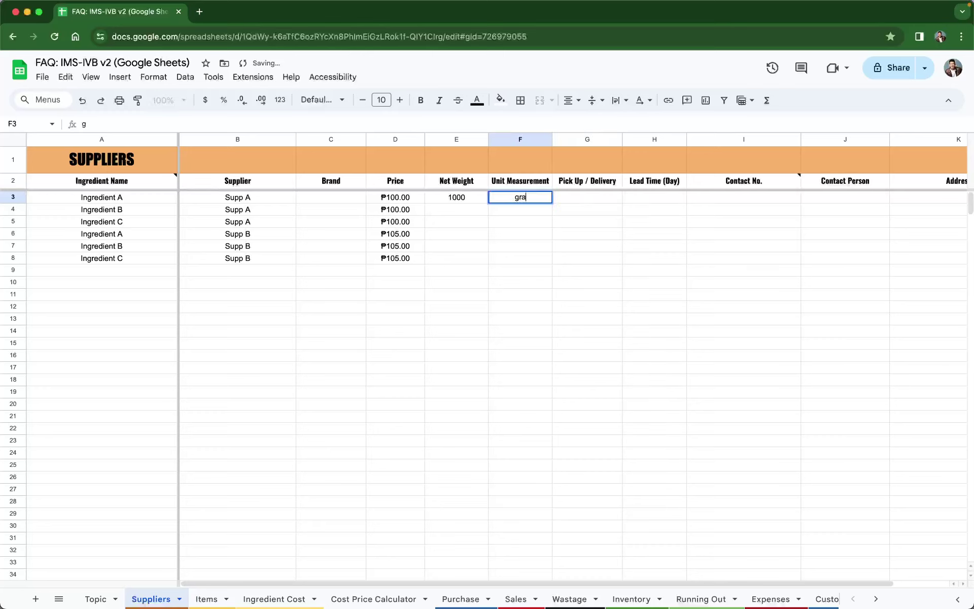
text(ms)
key(Return)
key(Left)
text(1000)
key(Return)
text(1000 )
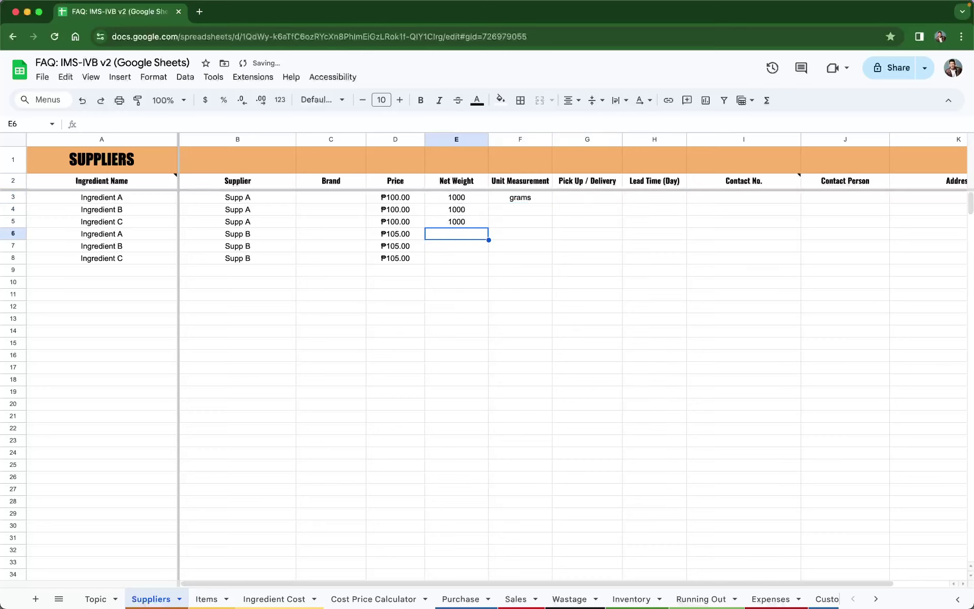
text(1000 1000 1000)
key(Tab)
key(Up)
key(Up)
key(Up)
key(Up)
key(Up)
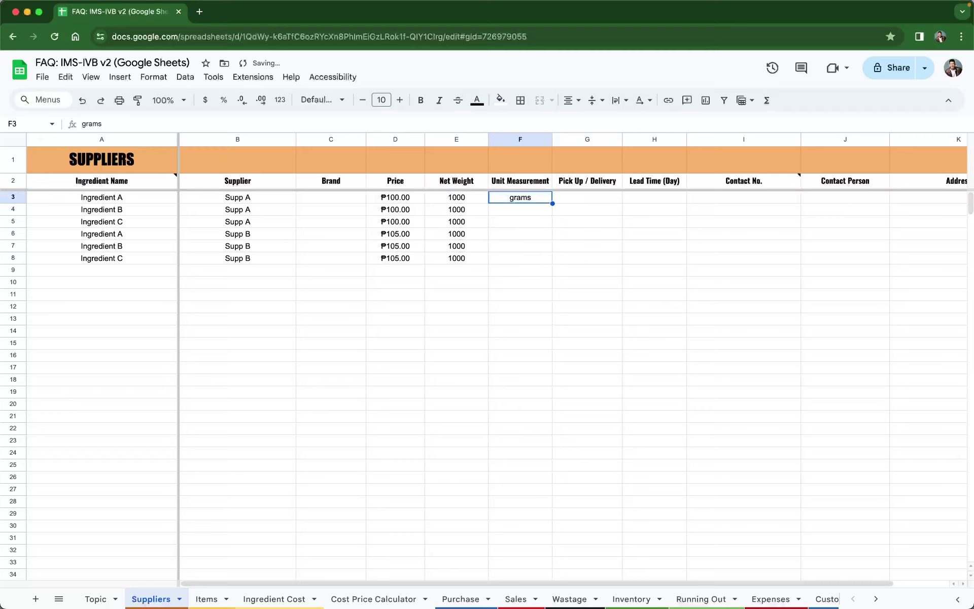
key(shift+Down)
key(shift+Down)
key(shift+Down)
key(shift+Down)
key(shift+Down)
key(super+d)
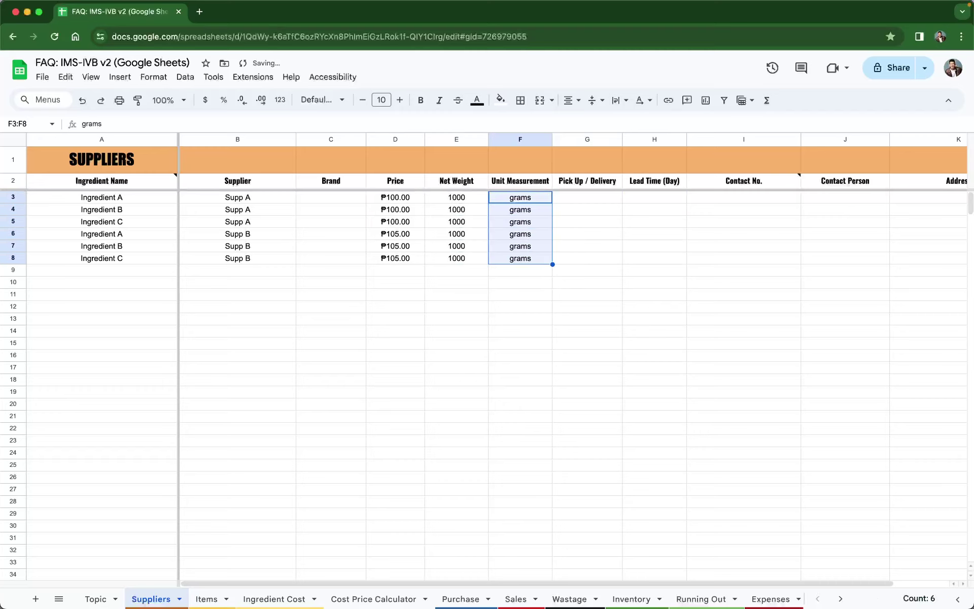
Add Straw and Cups in rows 9–10 and copy them into rows 11–12.
click(162, 270)
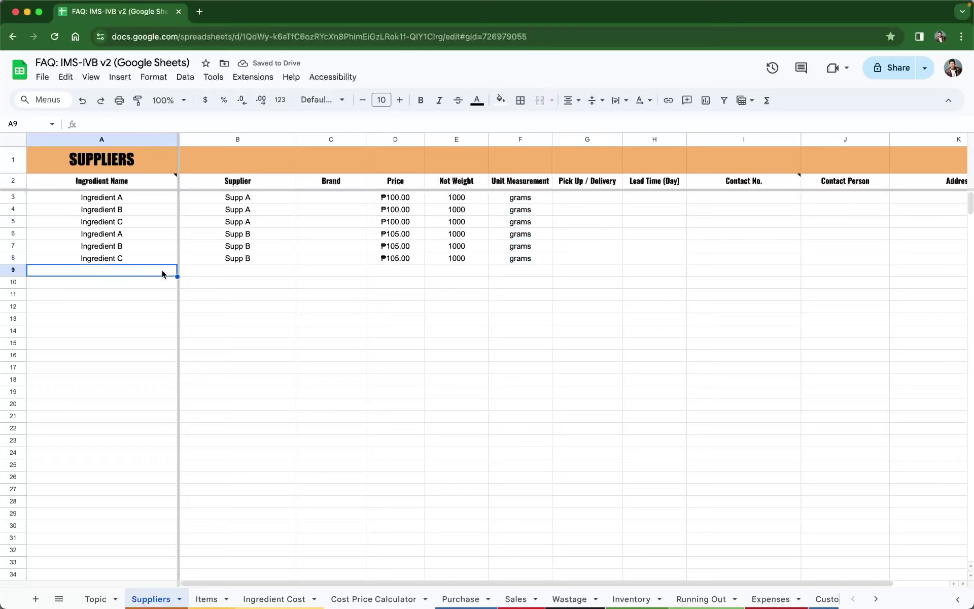
text(Strwa)
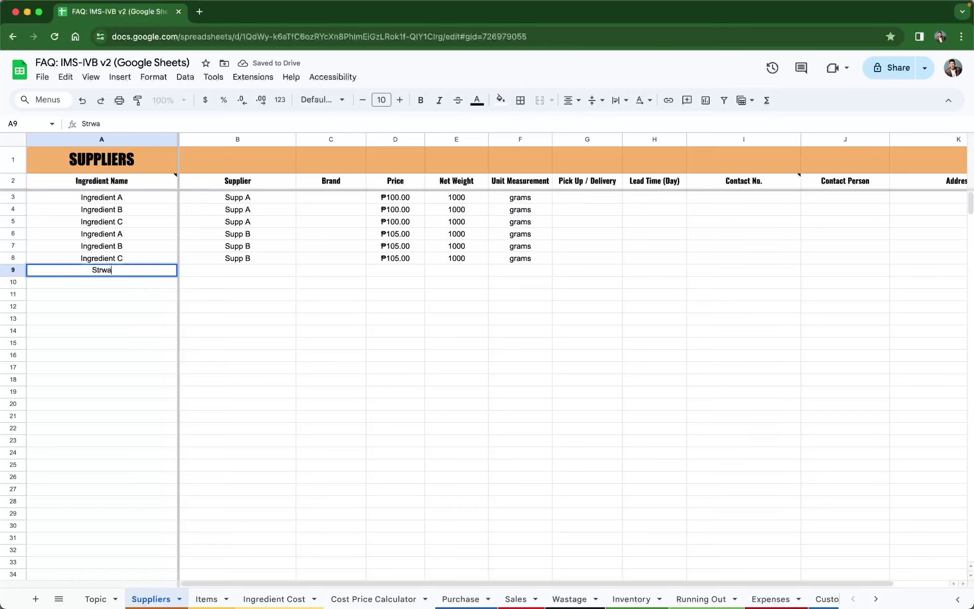
key(BackSpace)
key(BackSpace)
text(aw)
key(Return)
text(C)
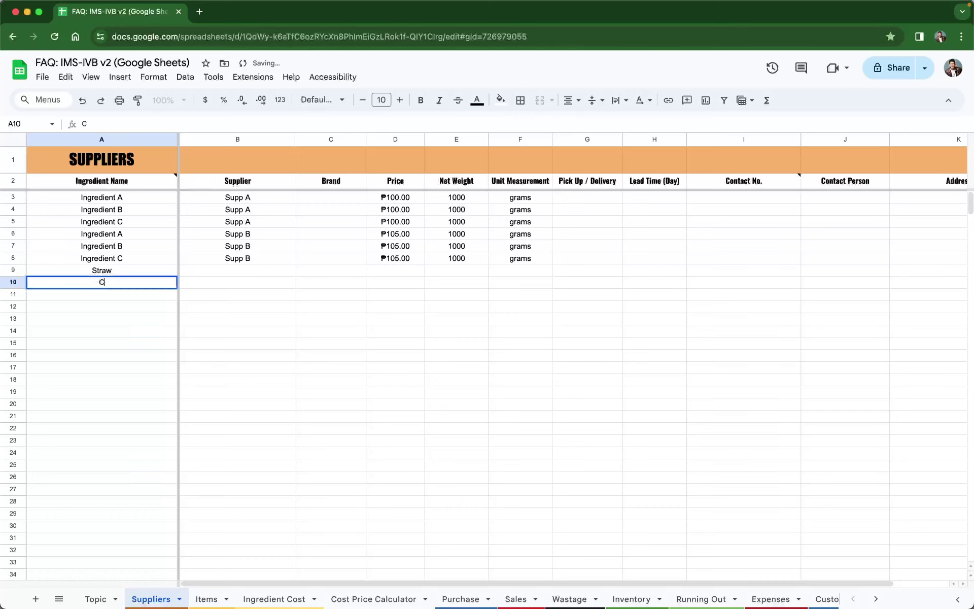
text(ups)
key(Return)
key(Right)
key(Up)
key(Up)
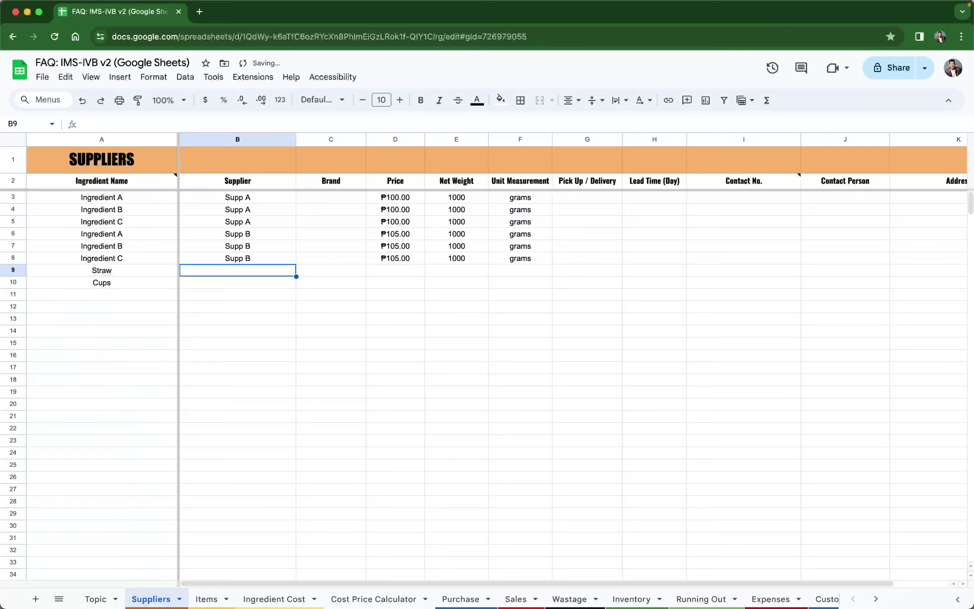
key(Left)
key(shift+Down)
key(ctrl+c)
key(Down)
key(Down)
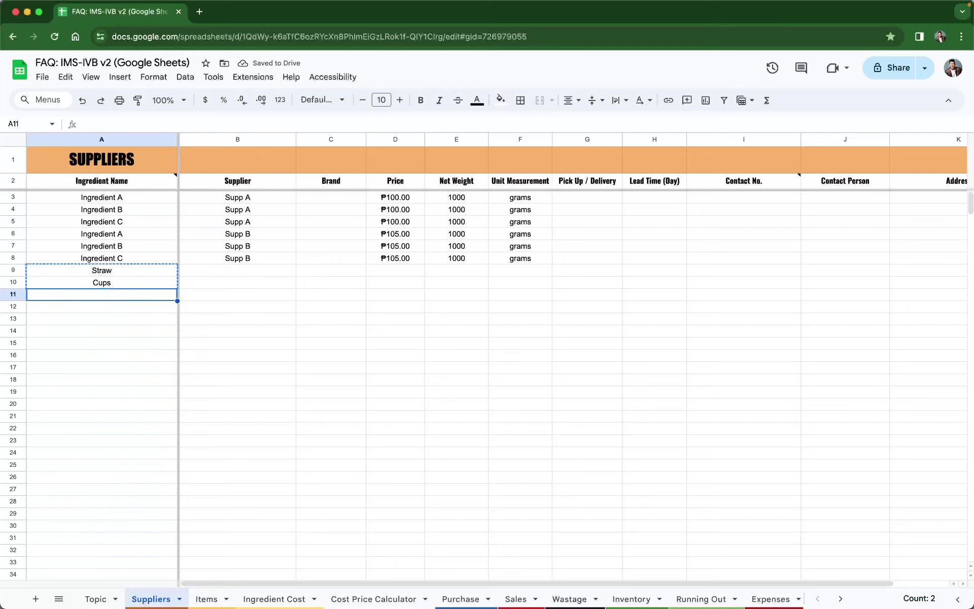
key(ctrl+v)
Assign Supp A to the first Straw and Cups rows and Supp B to the second pair.
key(Up)
key(Up)
key(Right)
key(Up)
key(Up)
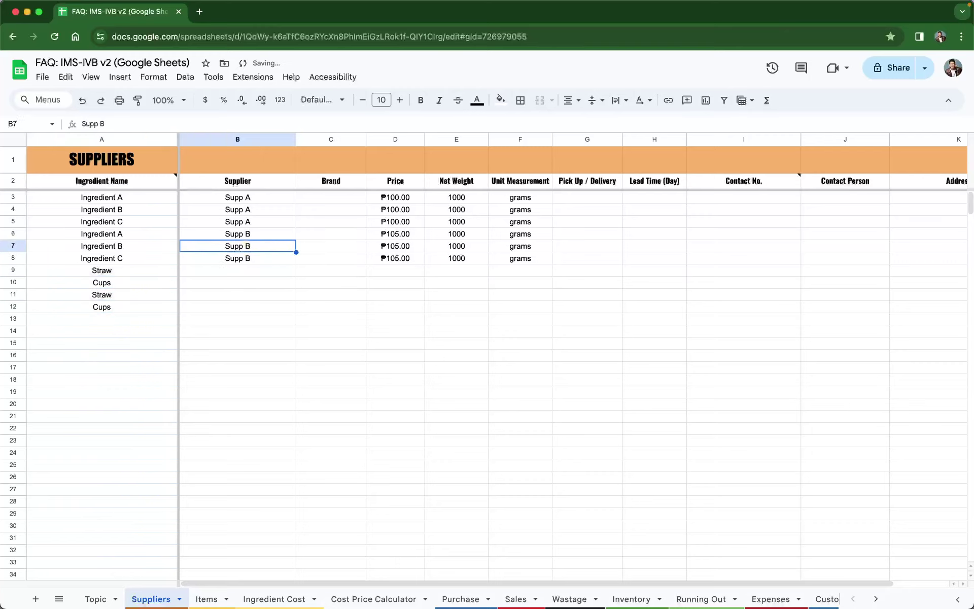
key(Up)
key(Up)
key(shift+Down)
key(ctrl+c)
key(Down)
key(Down)
key(Down)
key(Up)
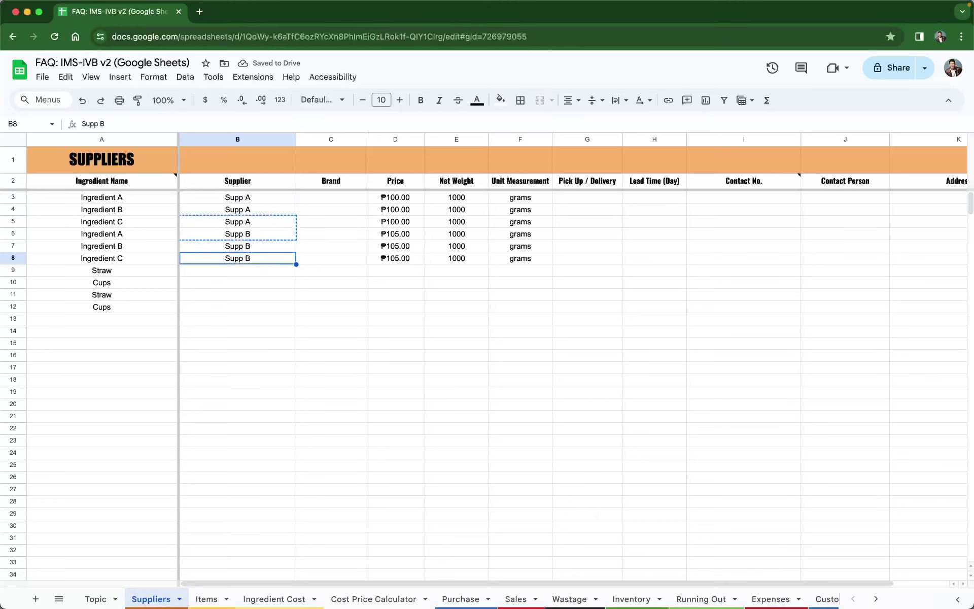
key(Down)
key(ctrl+v)
key(Down)
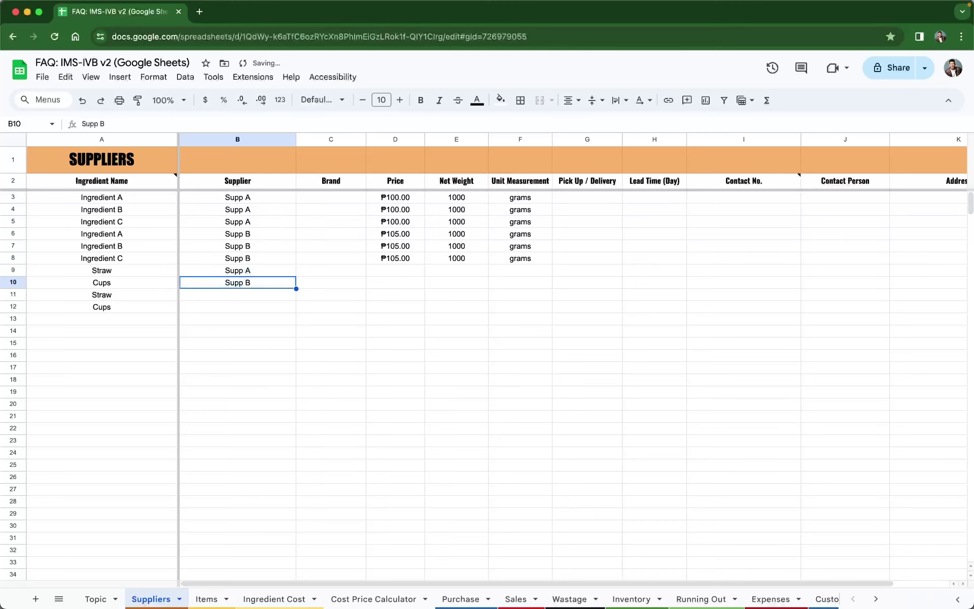
key(Up)
key(Up)
key(Down)
key(Down)
text(Supp A)
key(Return)
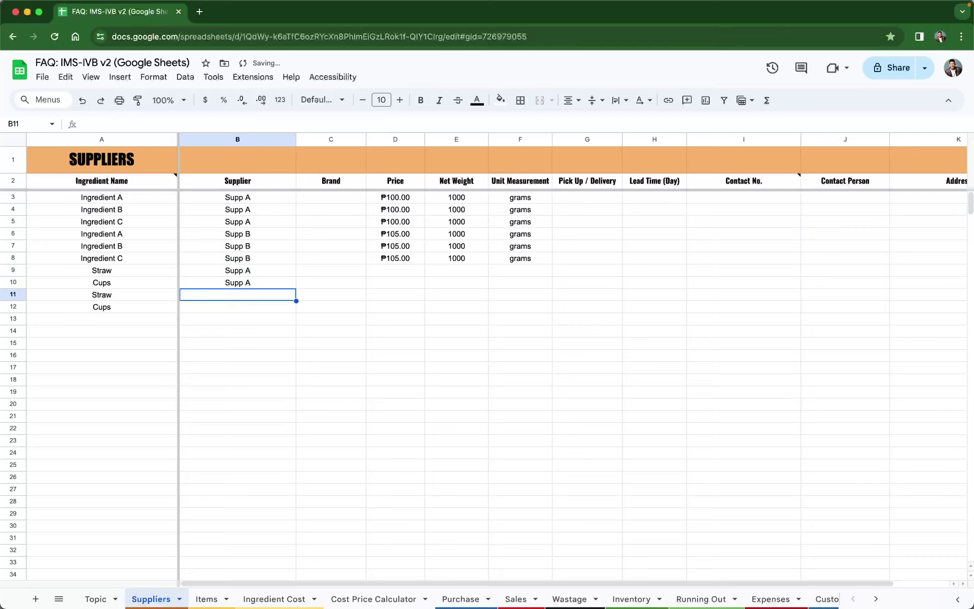
key(Up)
text(Supp B)
key(Return)
text(Supp B)
key(Up)
key(ctrl+v)
key(Right)
key(Up)
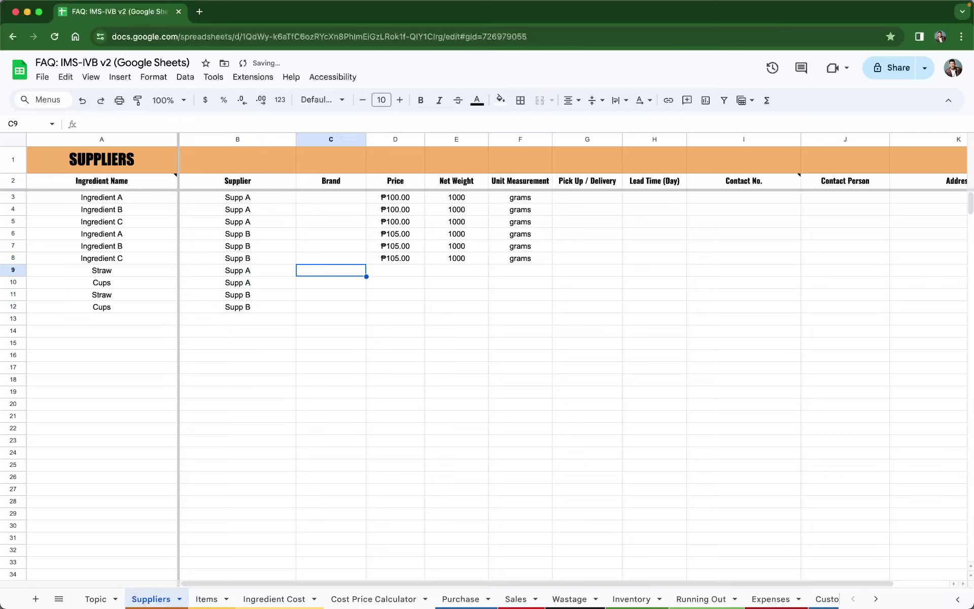
Give Supp A Straw price 50, weight 100 pieces, and Cups price 50, weight 50 pieces.
key(Right)
text(50)
key(Tab)
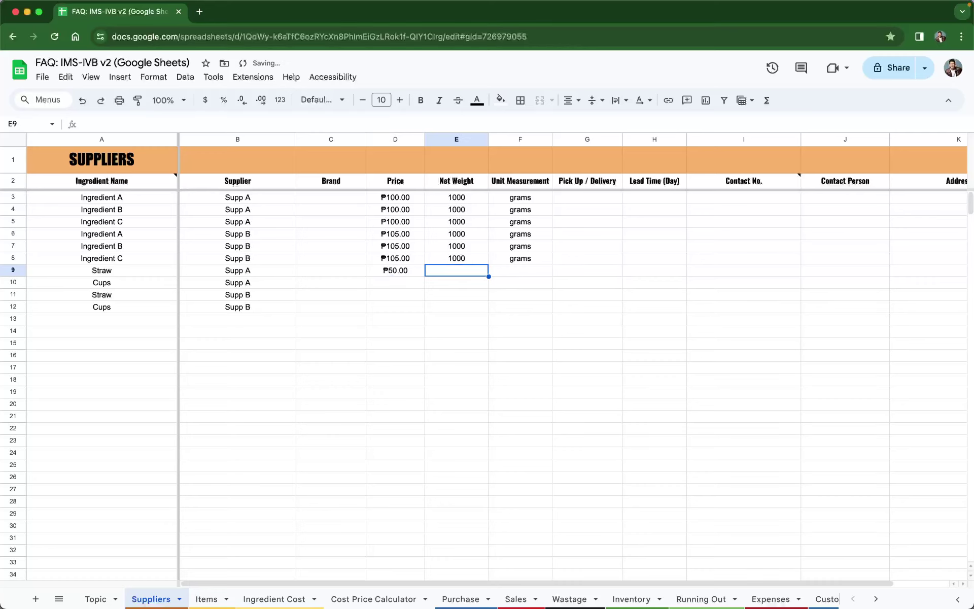
text(100)
key(Tab)
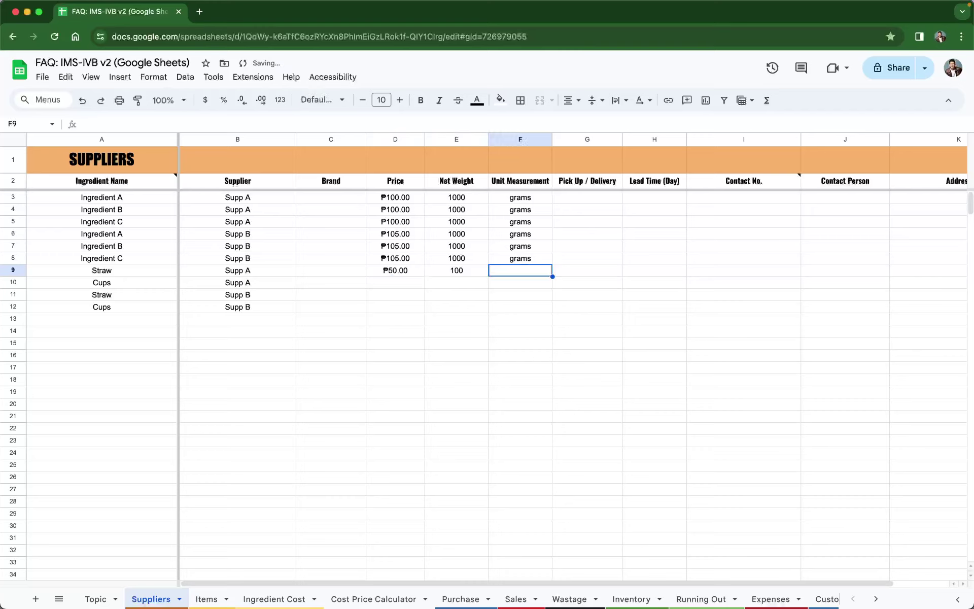
text(pieces)
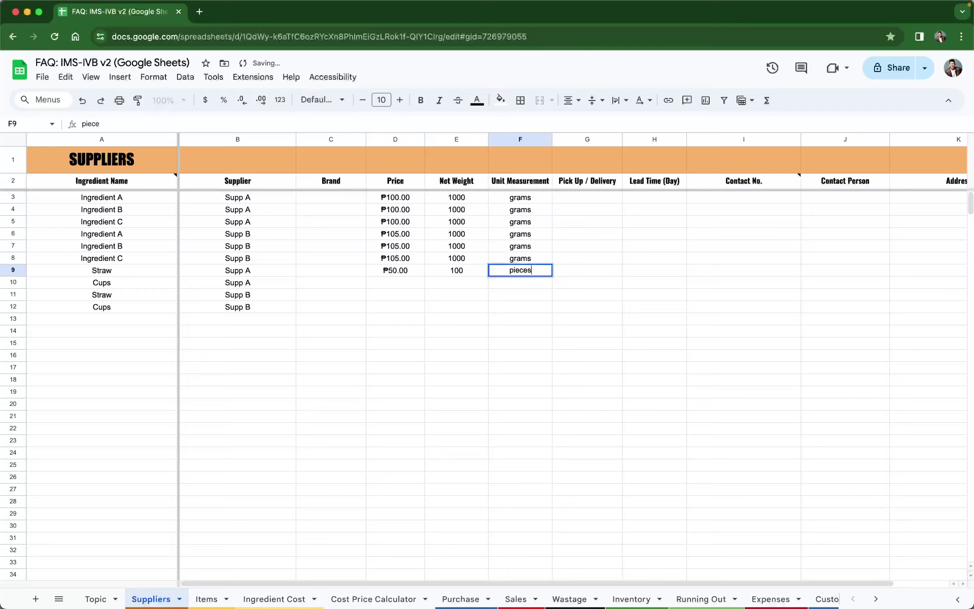
key(Return)
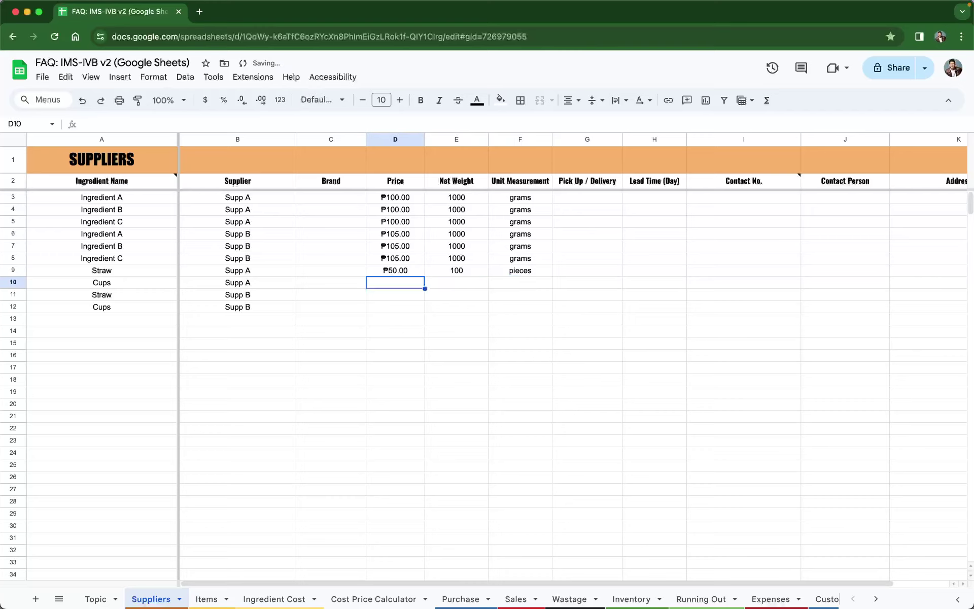
text(50)
key(Tab)
text(1)
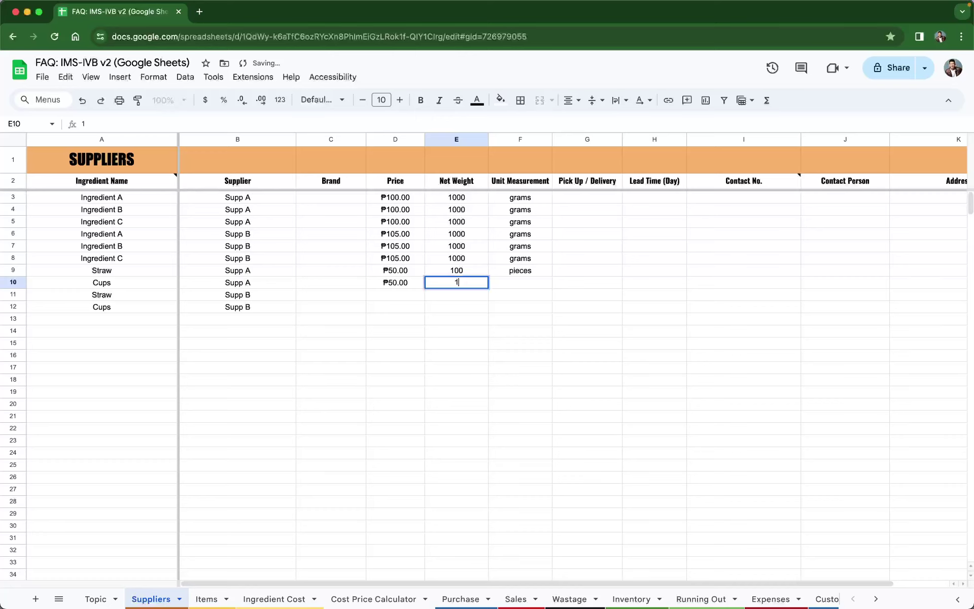
text(00)
key(BackSpace)
key(BackSpace)
key(BackSpace)
text(5)
text(0)
key(Tab)
key(ctrl+d)
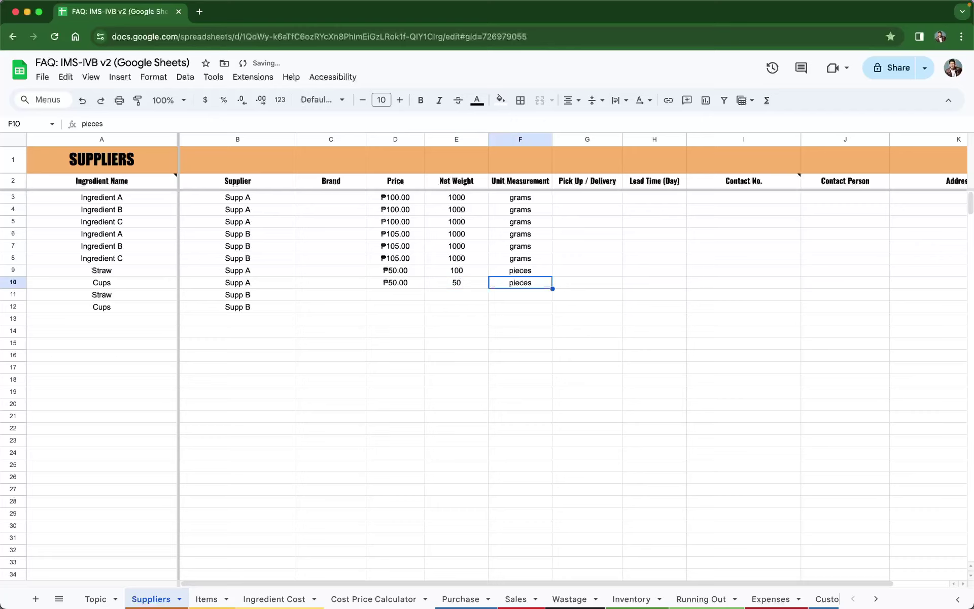
Price the Supp B Straw and Cups at ₱55.00 and copy their weights and units.
click(409, 296)
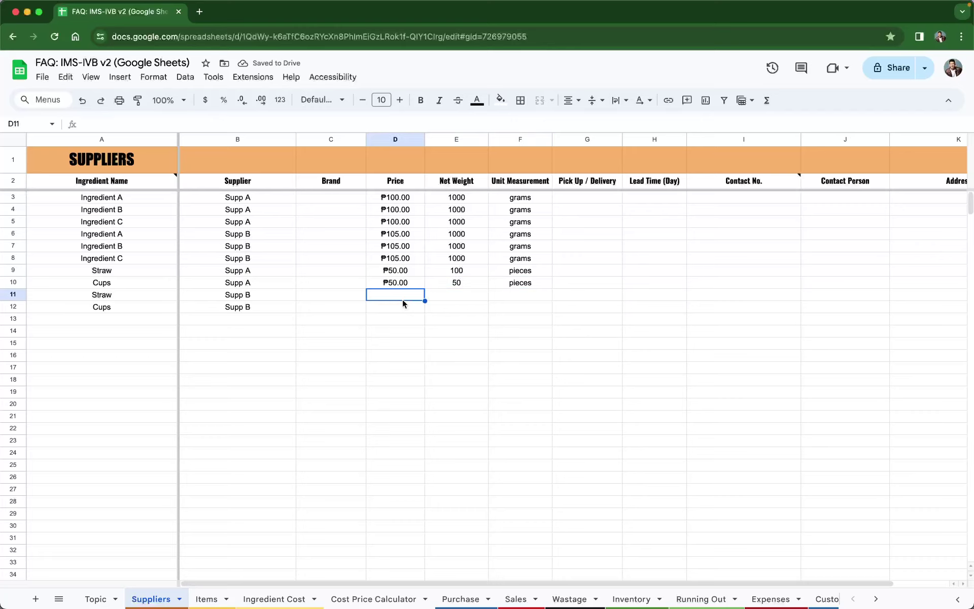
text(55)
key(Return)
text(55)
click(451, 294)
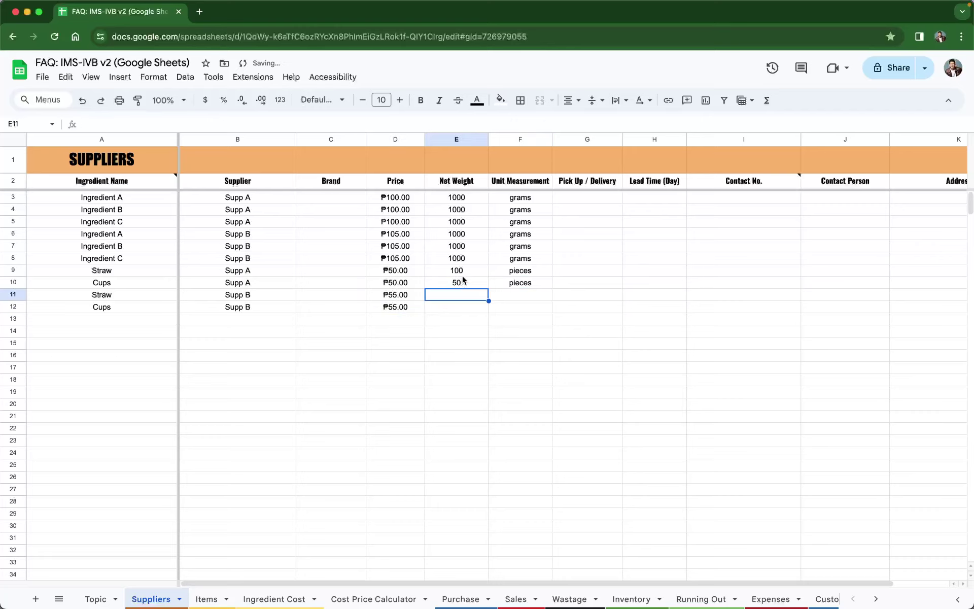
mouse_move(457, 270)
mouse_down()
mouse_move(518, 294)
mouse_move(515, 282)
mouse_up()
key(ctrl+c)
click(479, 300)
key(ctrl+v)
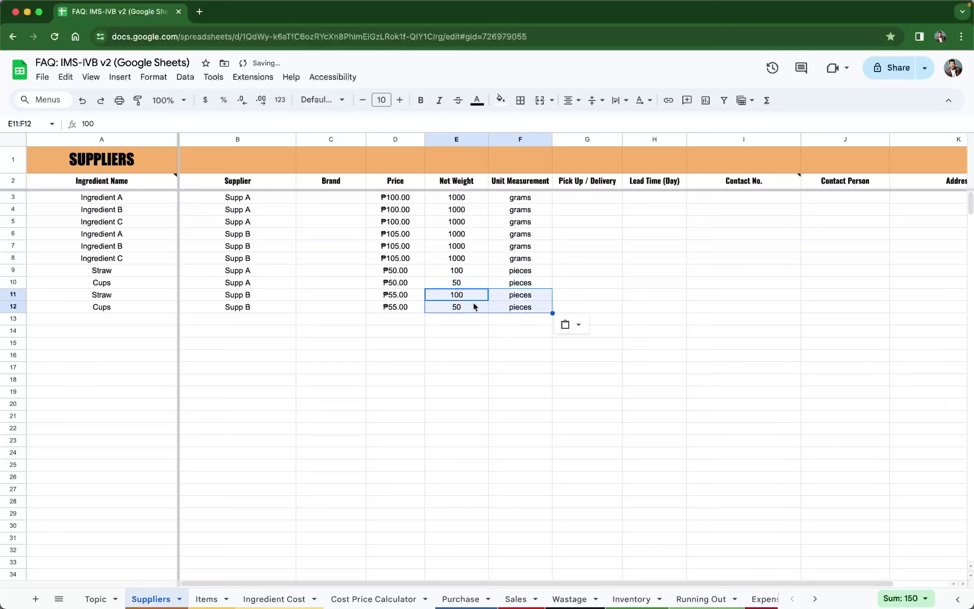
click(437, 327)
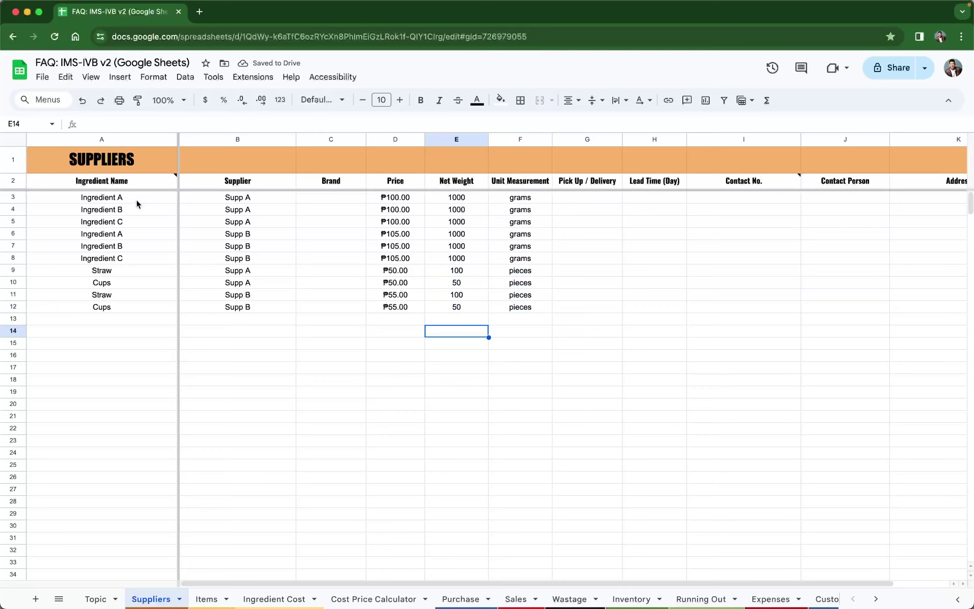
drag(137, 201, 504, 456)
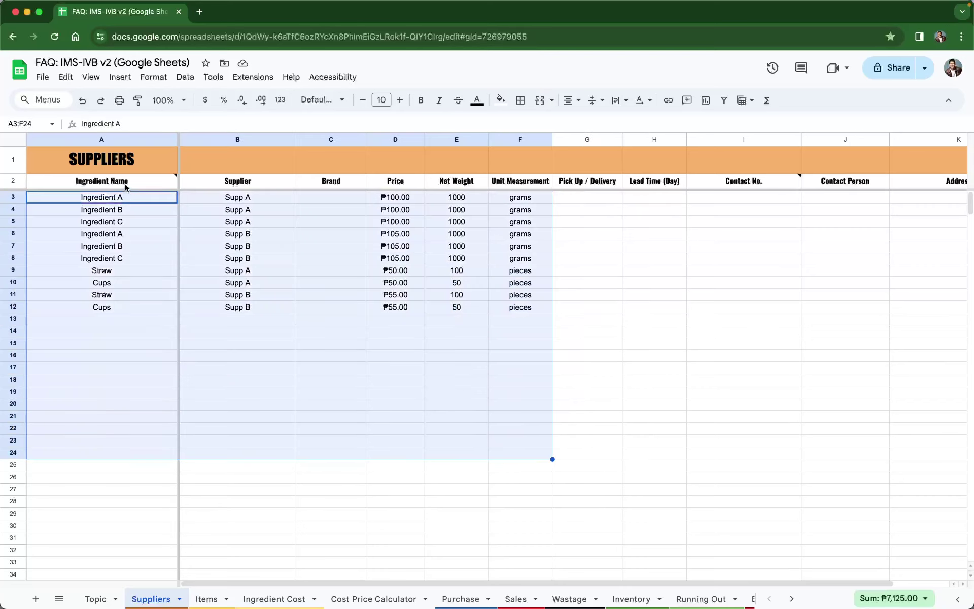
mouse_move(101, 181)
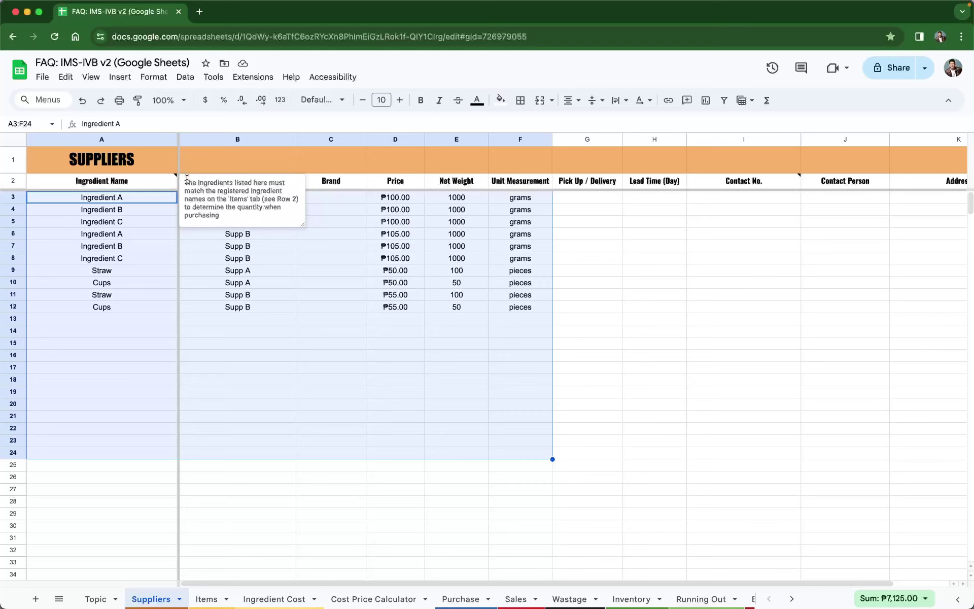
click(127, 139)
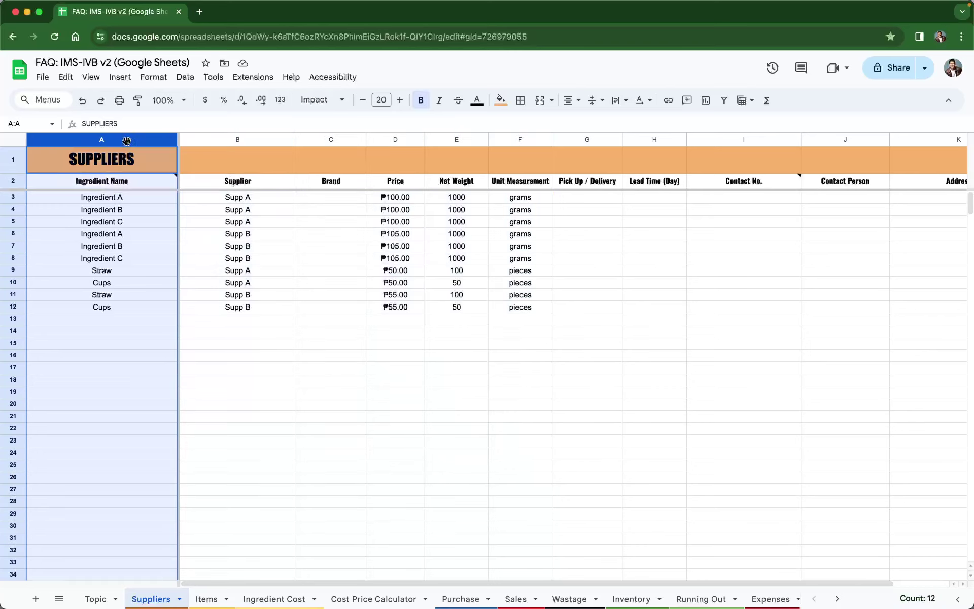
click(137, 187)
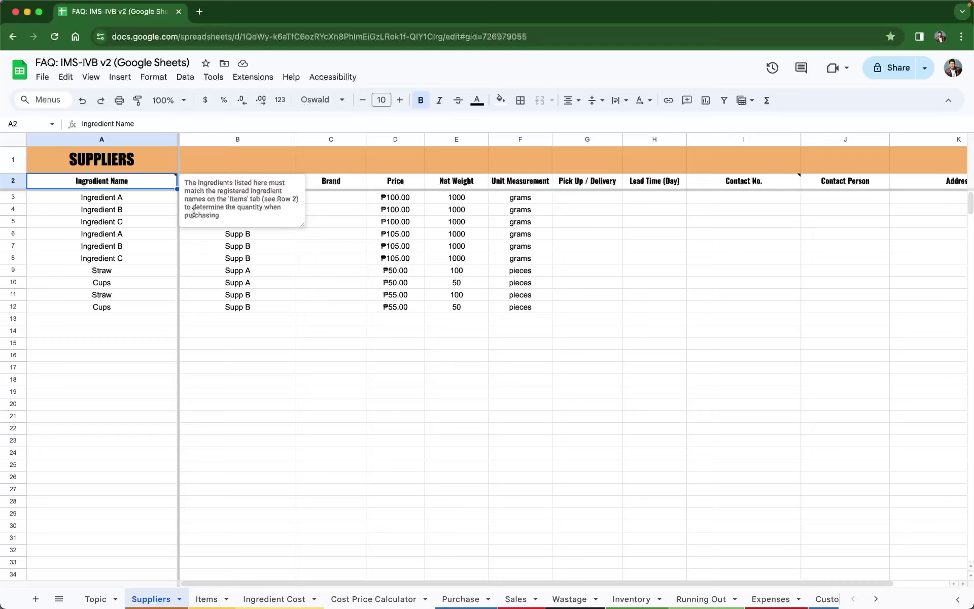
click(159, 201)
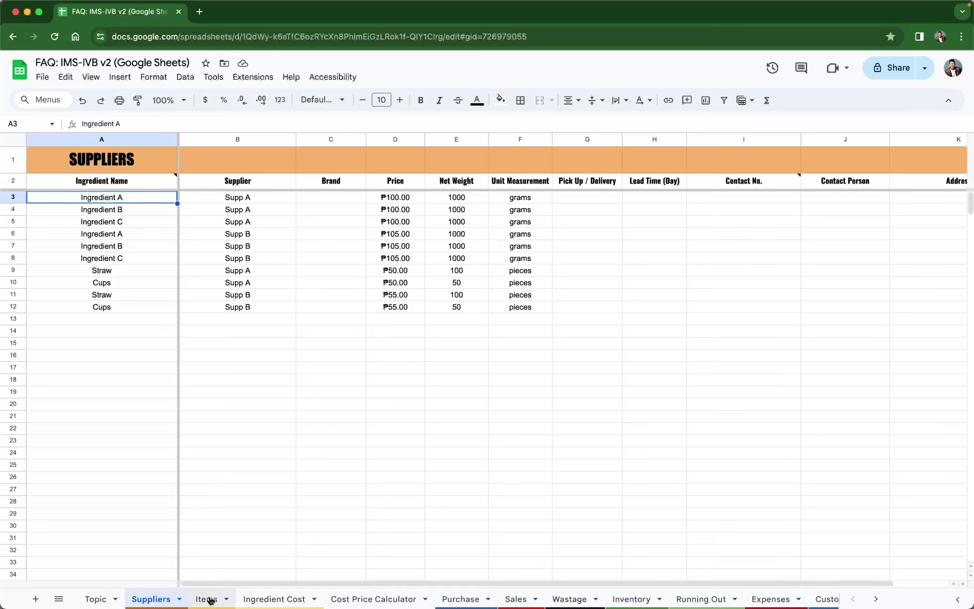
click(208, 599)
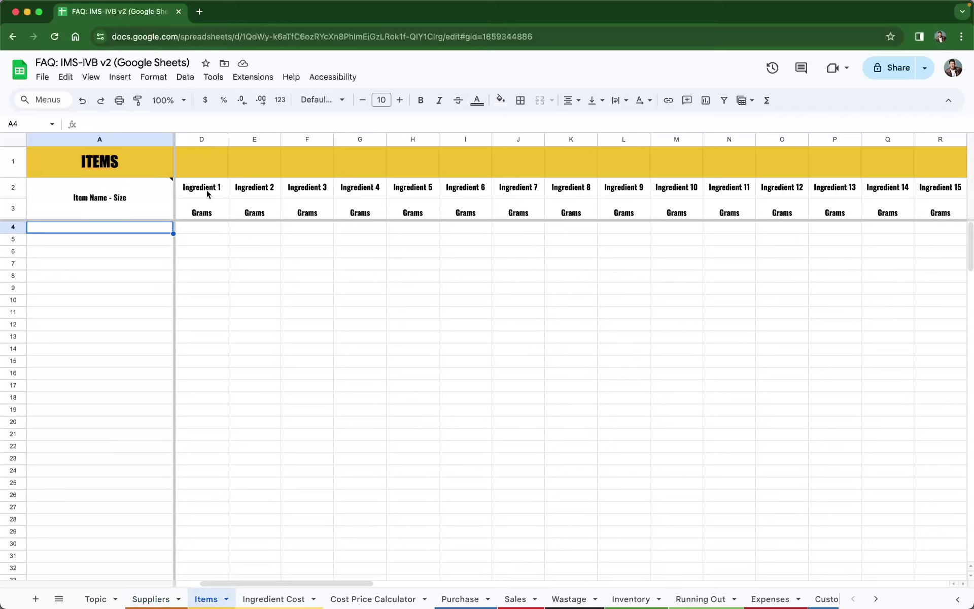
mouse_move(207, 188)
mouse_down()
mouse_move(738, 203)
mouse_move(940, 193)
mouse_up()
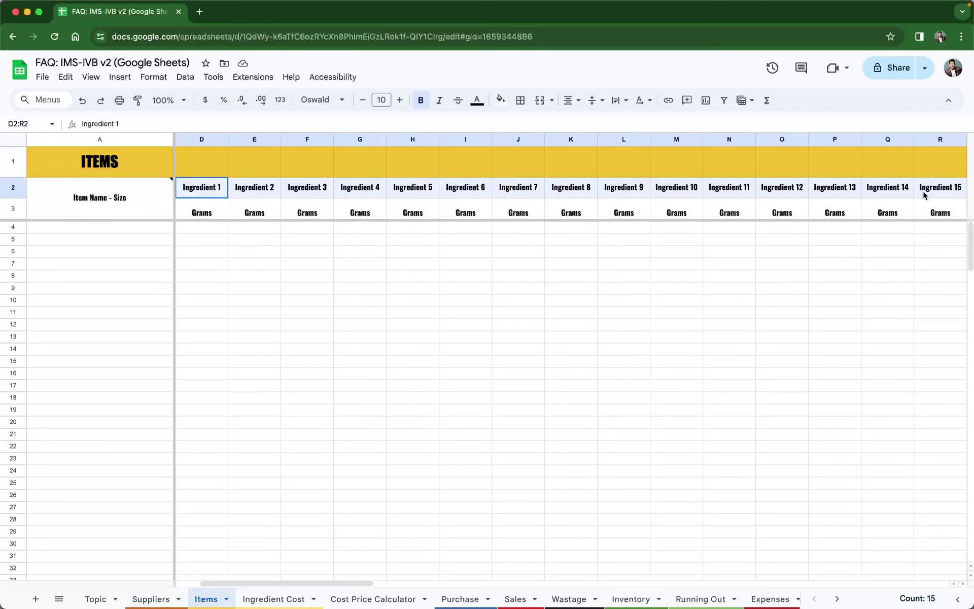
scroll(276, 278, left, 2)
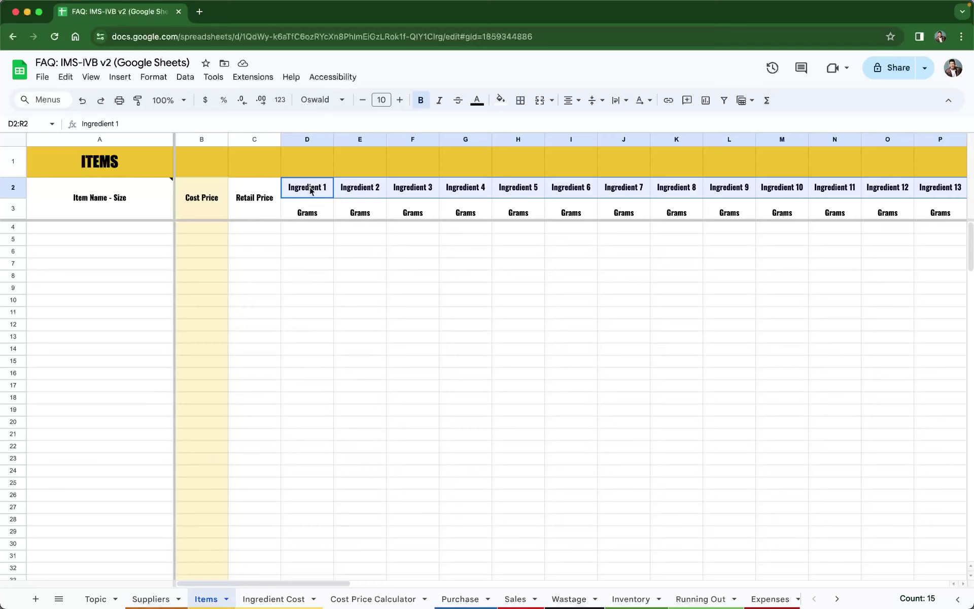
drag(311, 187, 925, 191)
click(152, 599)
drag(118, 210, 128, 339)
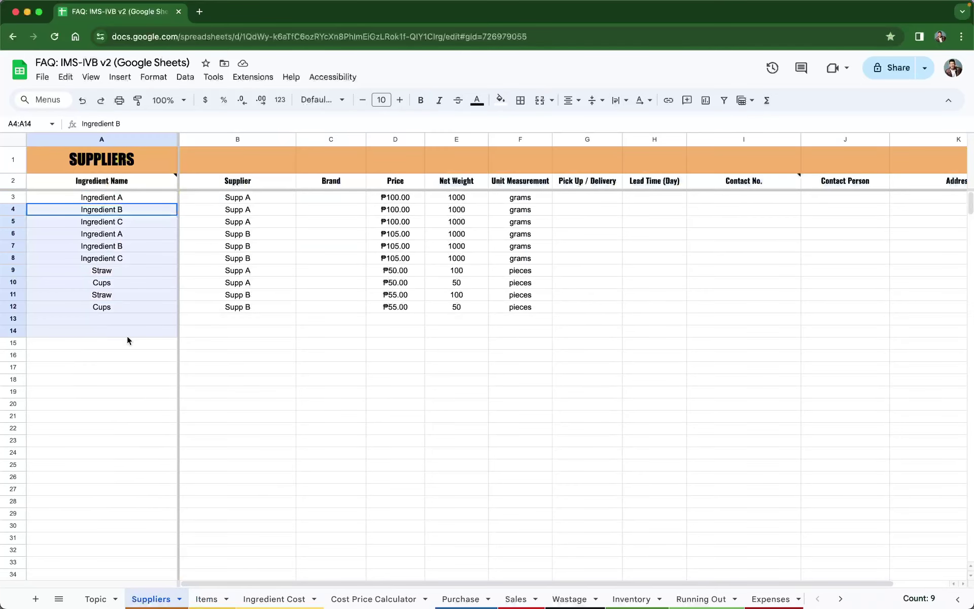
drag(127, 335, 127, 336)
click(210, 597)
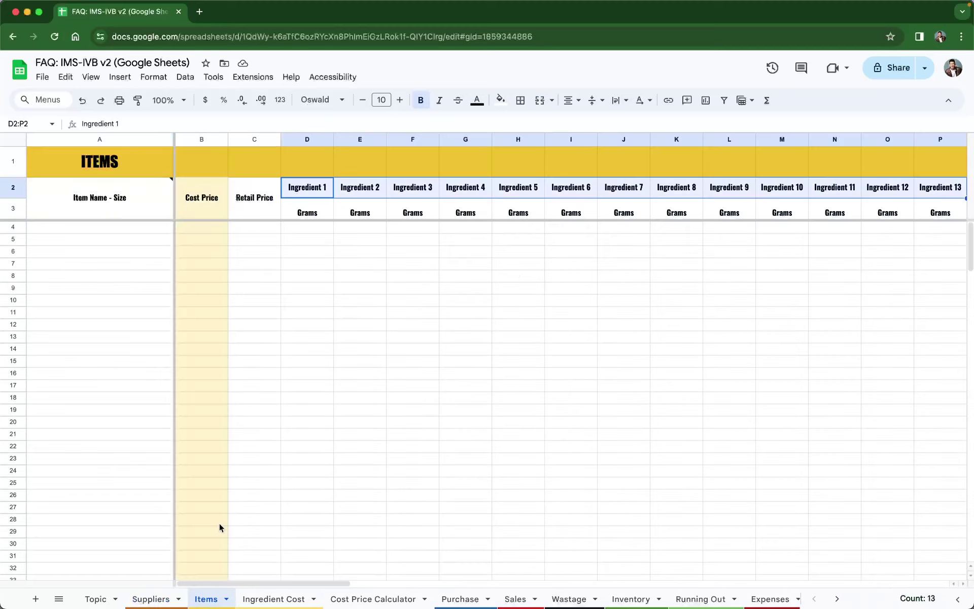
click(317, 191)
drag(317, 191, 832, 188)
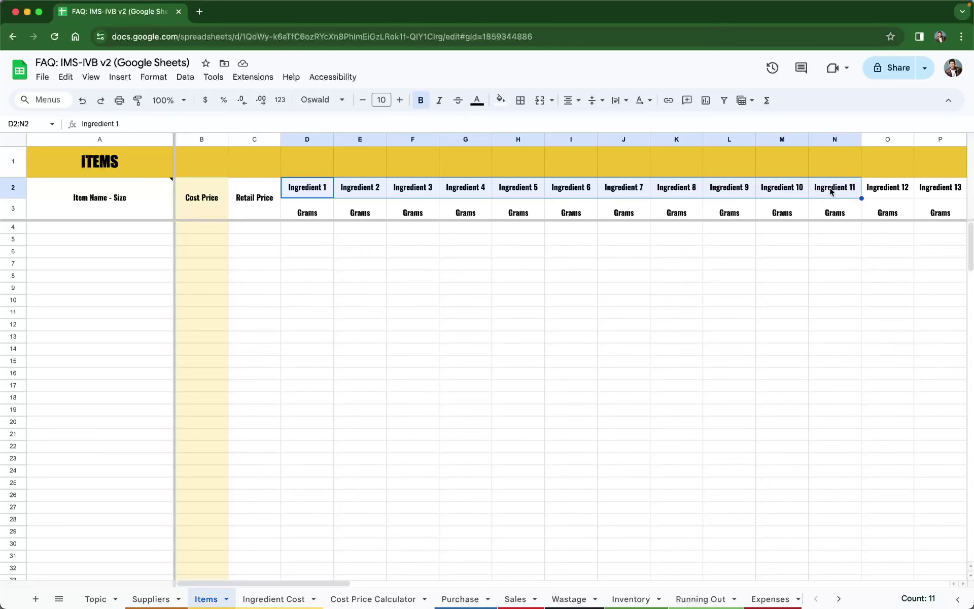
click(311, 193)
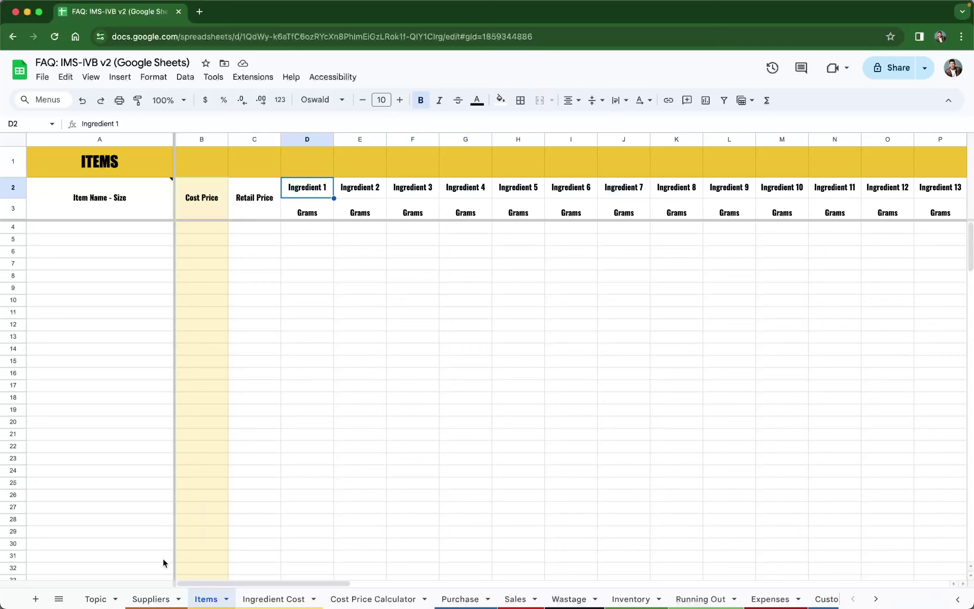
click(157, 597)
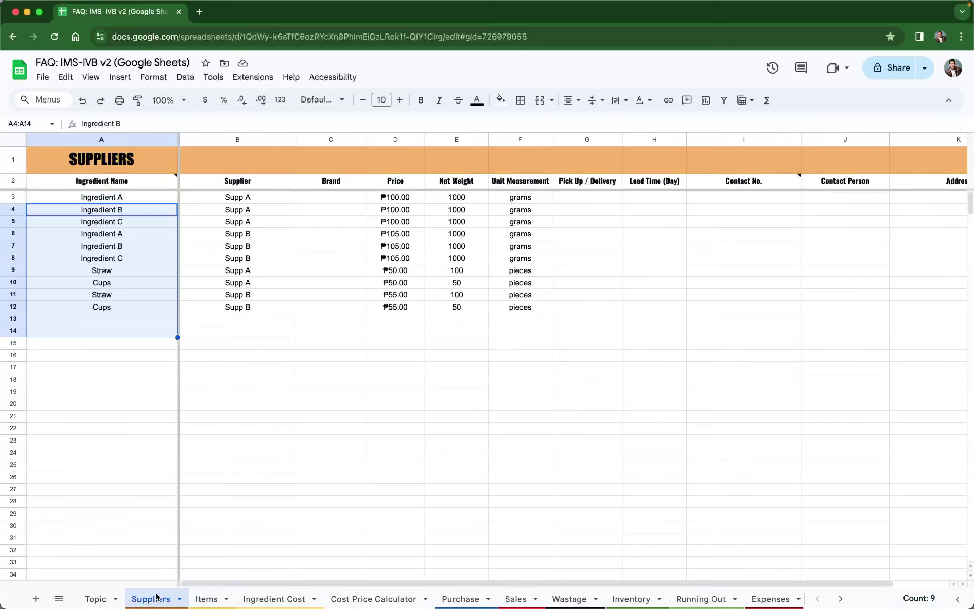
click(212, 602)
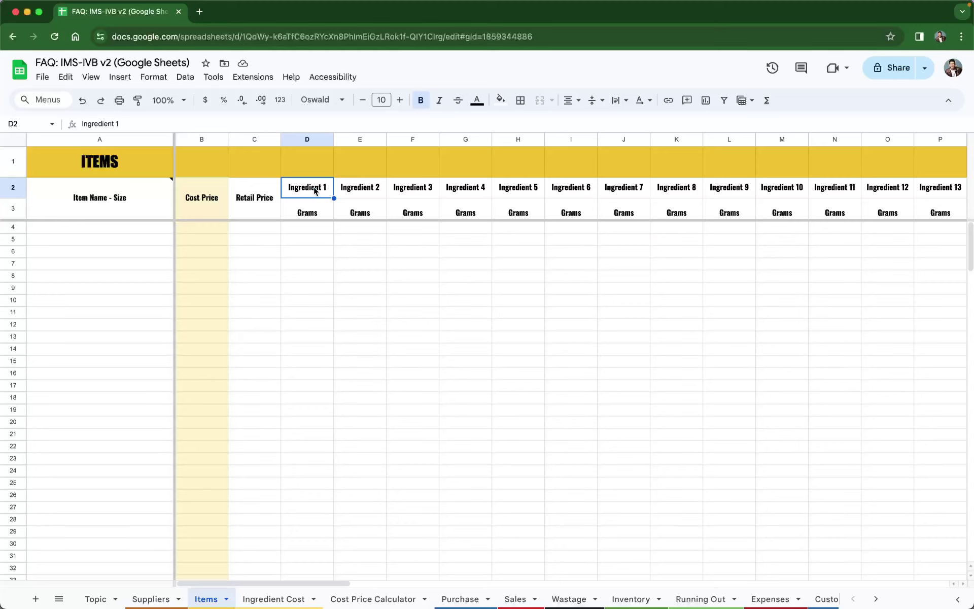
click(376, 190)
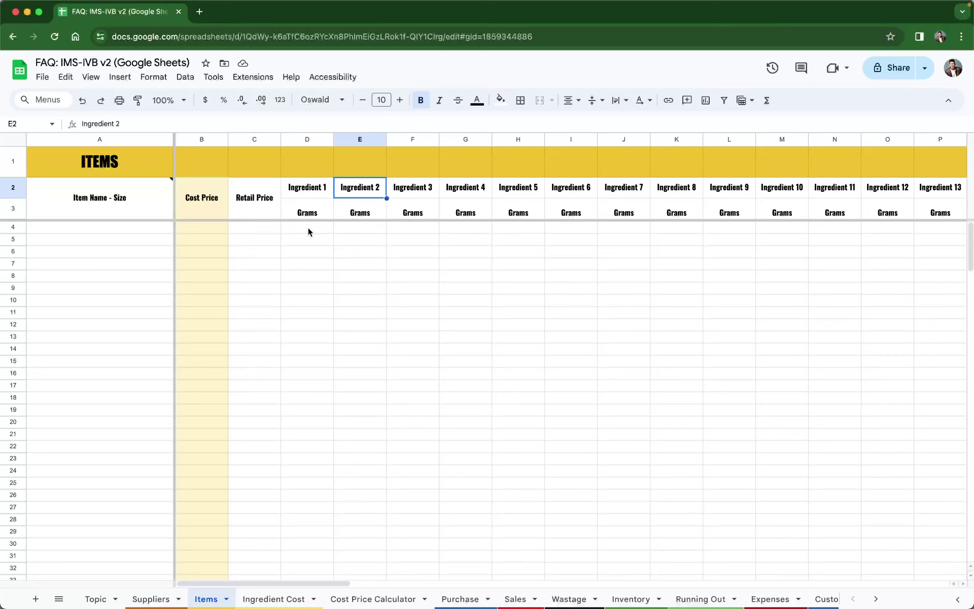
drag(308, 227, 306, 556)
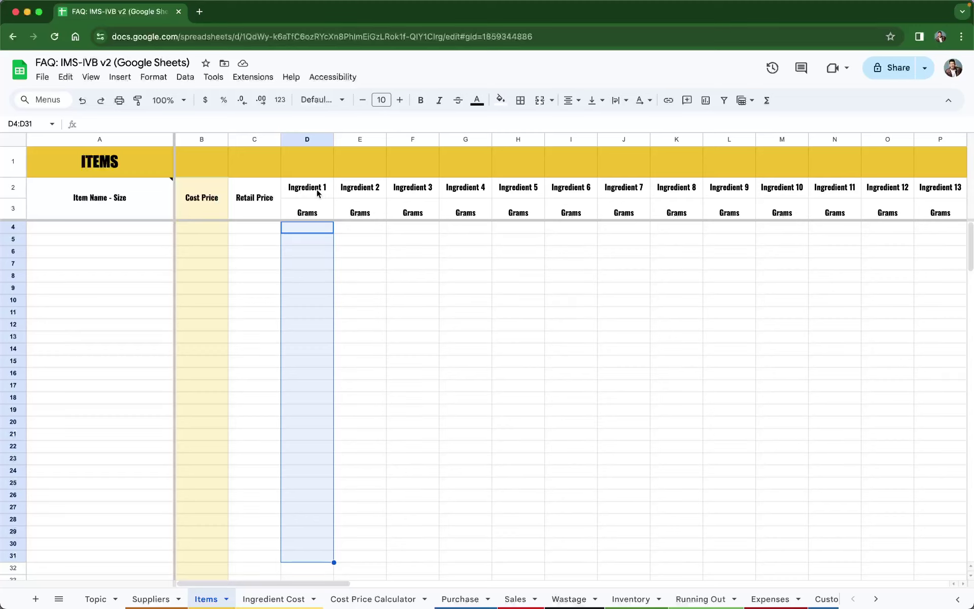
drag(319, 189, 413, 189)
drag(529, 204, 878, 191)
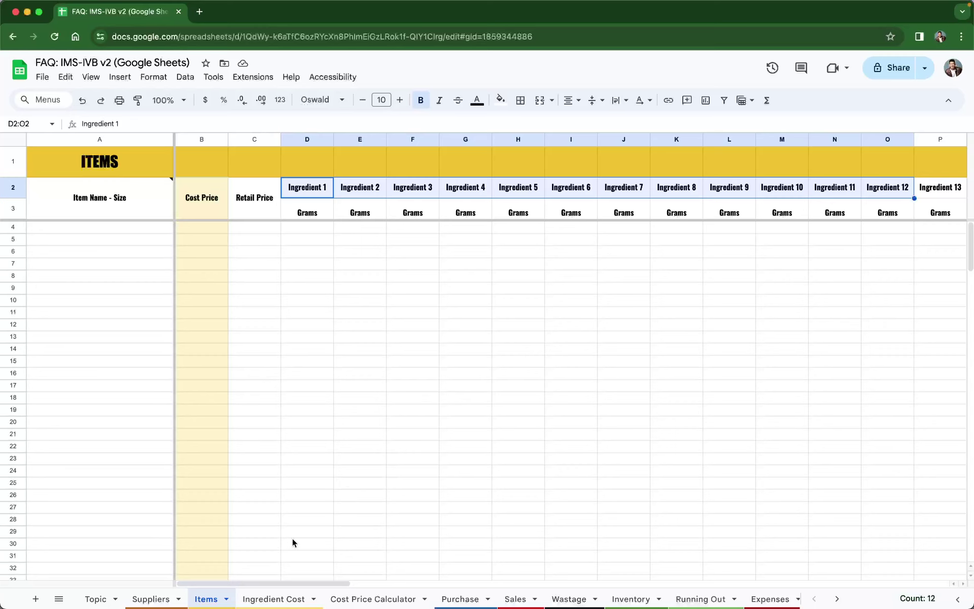
click(173, 596)
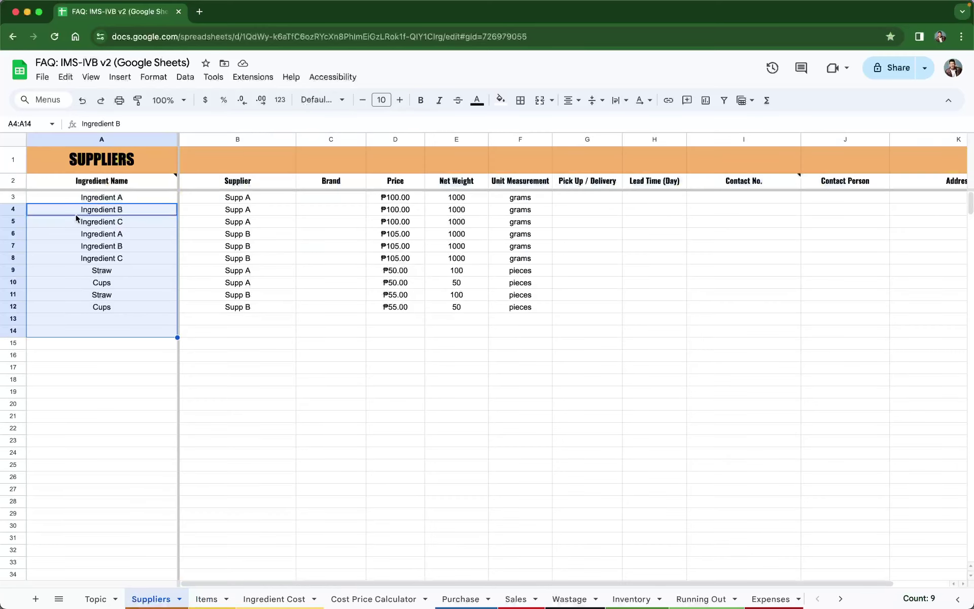
drag(79, 201, 87, 224)
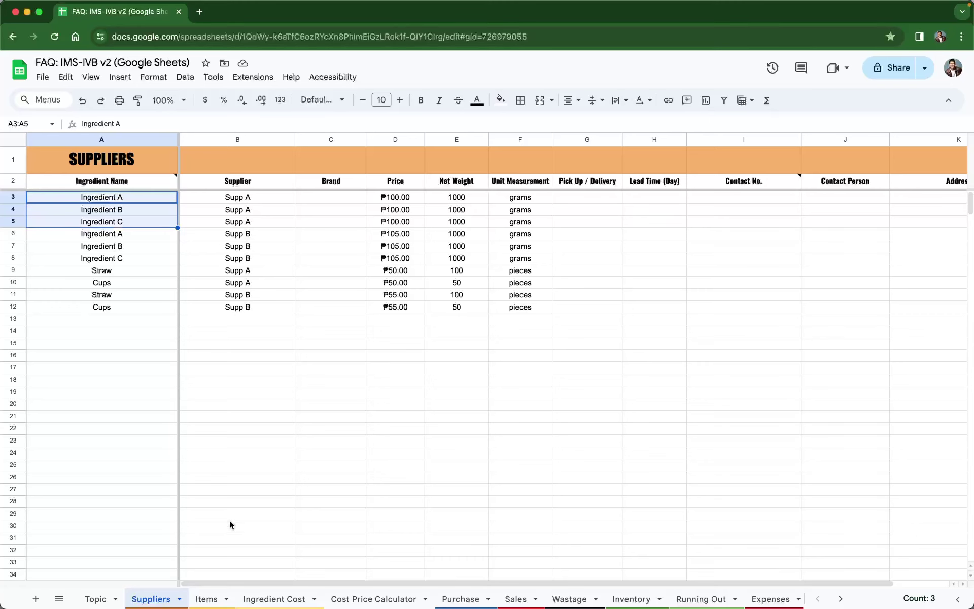
click(218, 597)
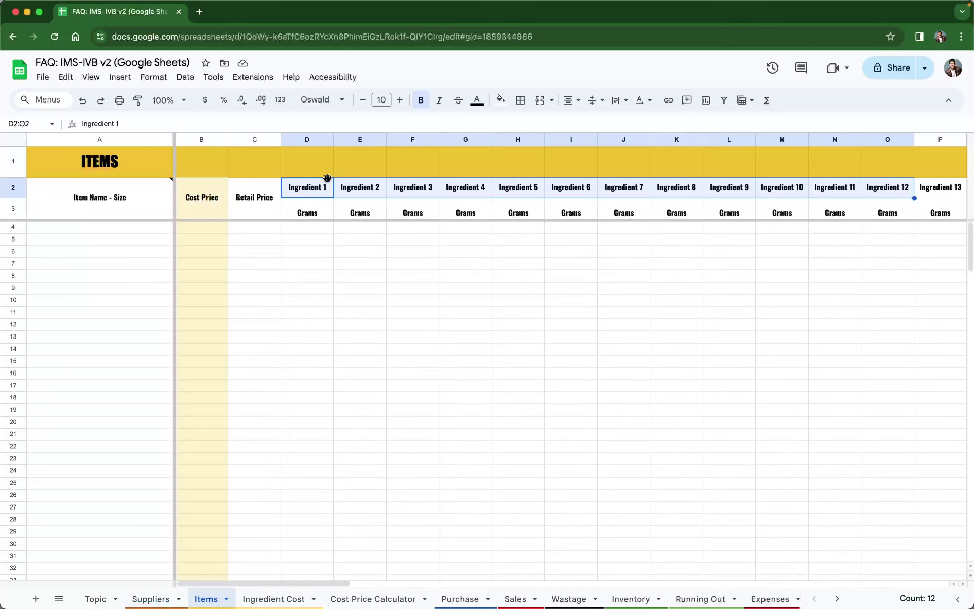
Rename headers D2, E2 and F2 from Ingredient 1, 2, 3 to Ingredient A, B, C.
click(310, 194)
double_click(311, 194)
key(BackSpace)
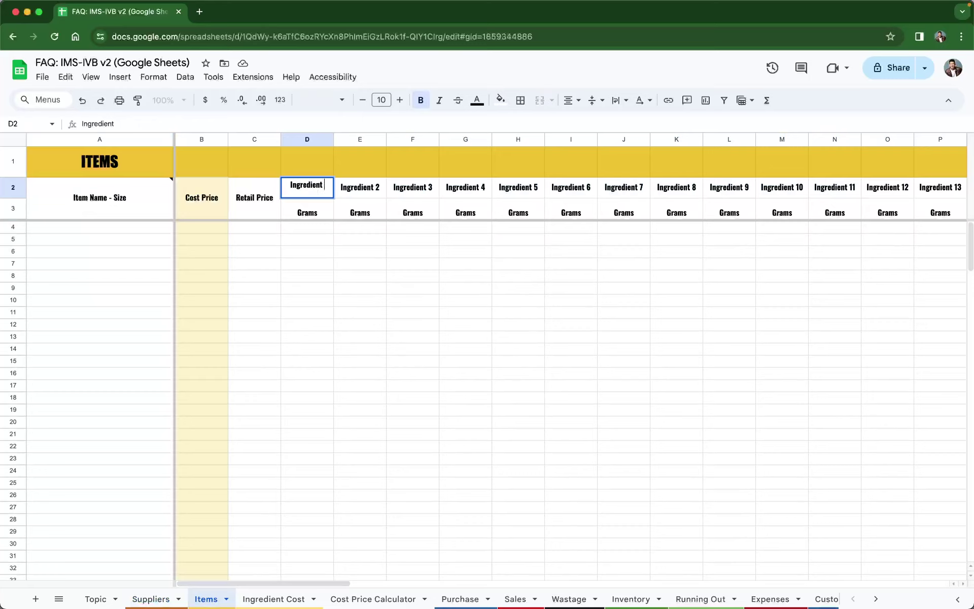
text(A)
key(Return)
key(Up)
key(Right)
key(Return)
key(BackSpace)
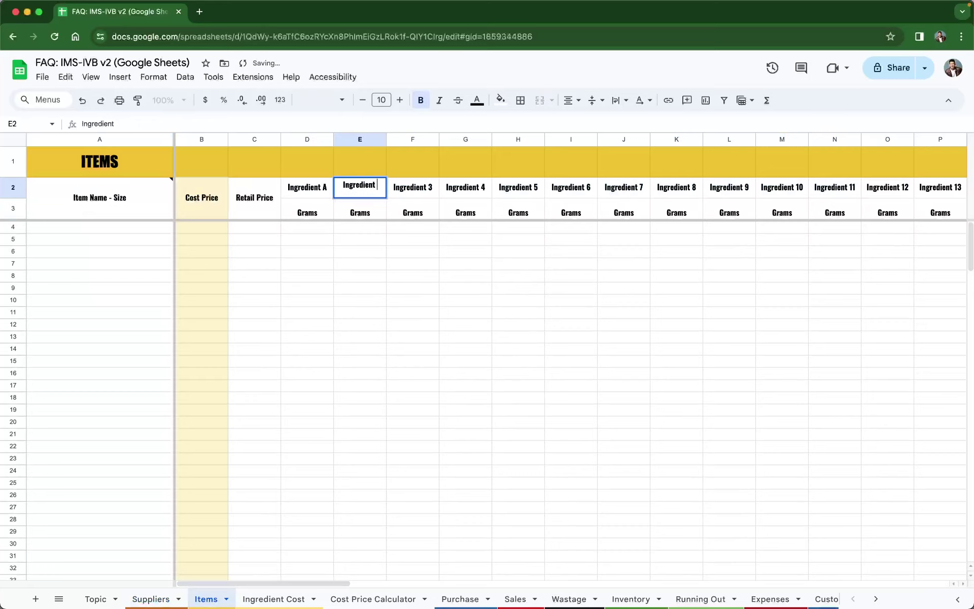
text(B)
key(Tab)
key(Return)
key(BackSpace)
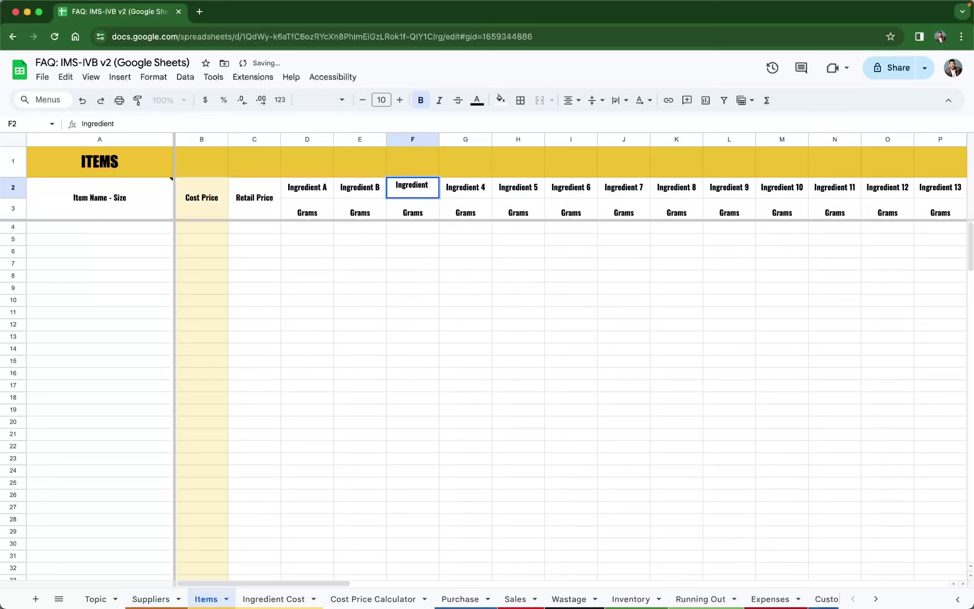
text(C)
key(Return)
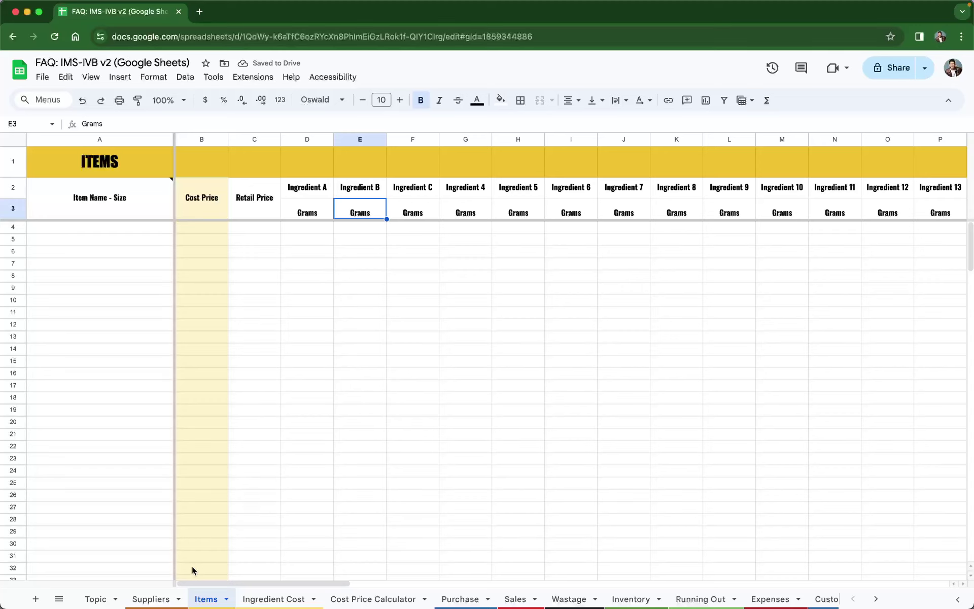
Check the Ingredient C, Straw and Cups entries on Suppliers against the renamed Items headers.
click(135, 599)
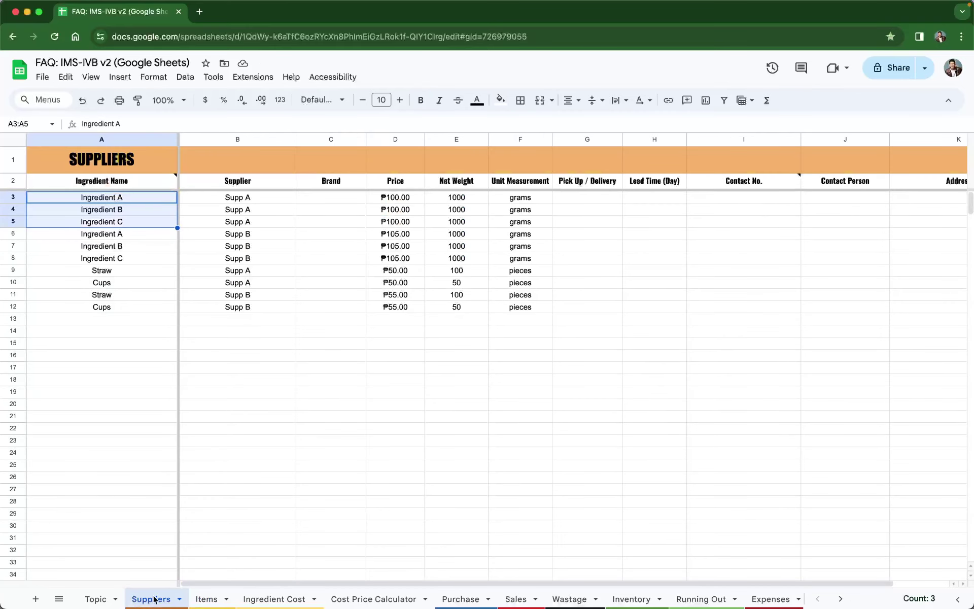
click(132, 222)
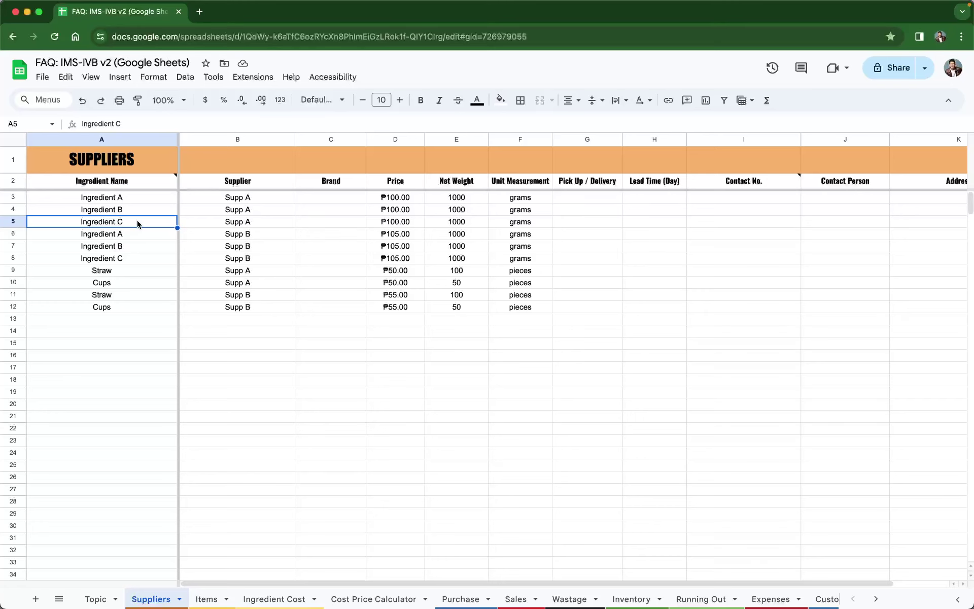
click(219, 598)
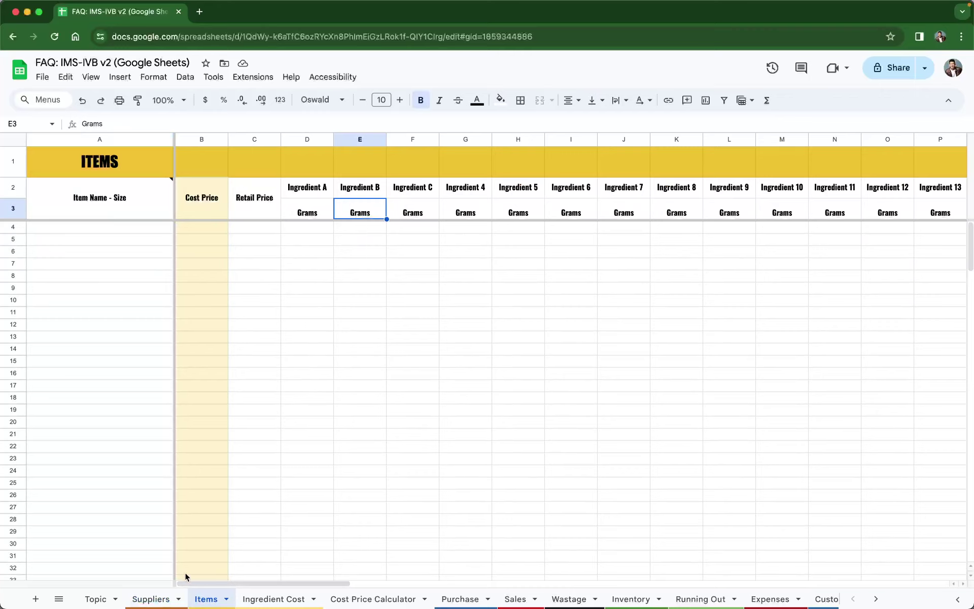
click(150, 598)
drag(107, 275, 113, 283)
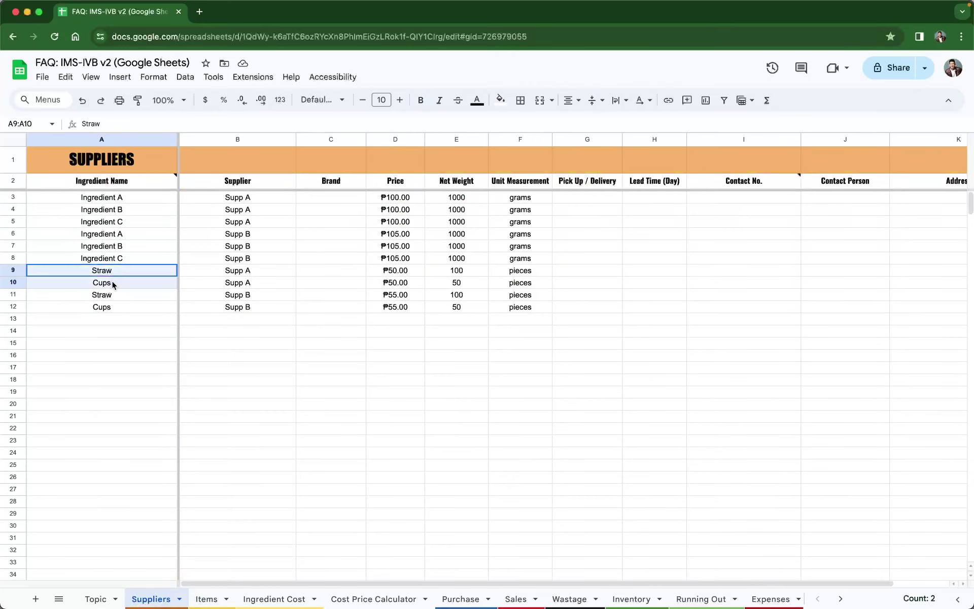
click(213, 598)
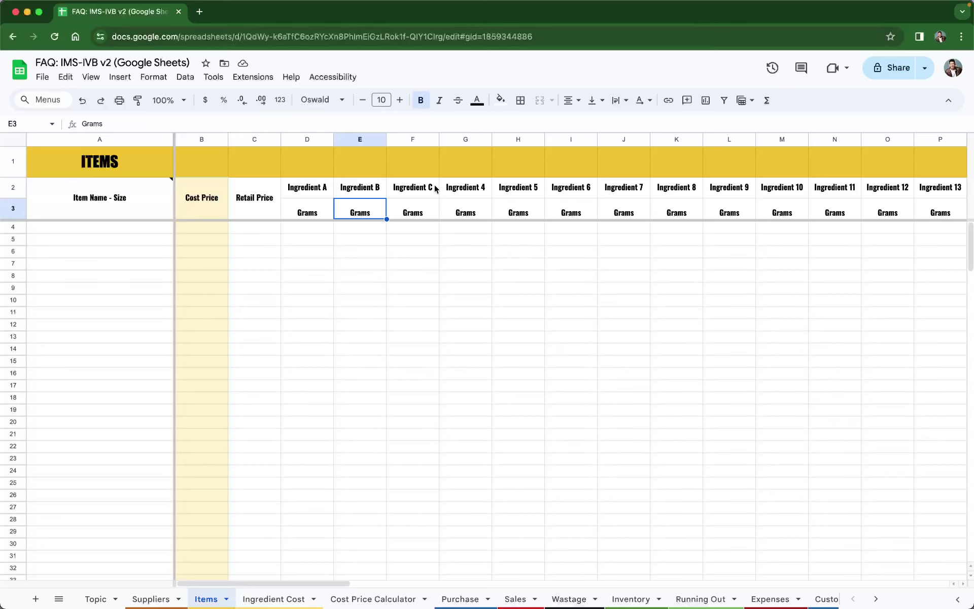
drag(301, 189, 398, 189)
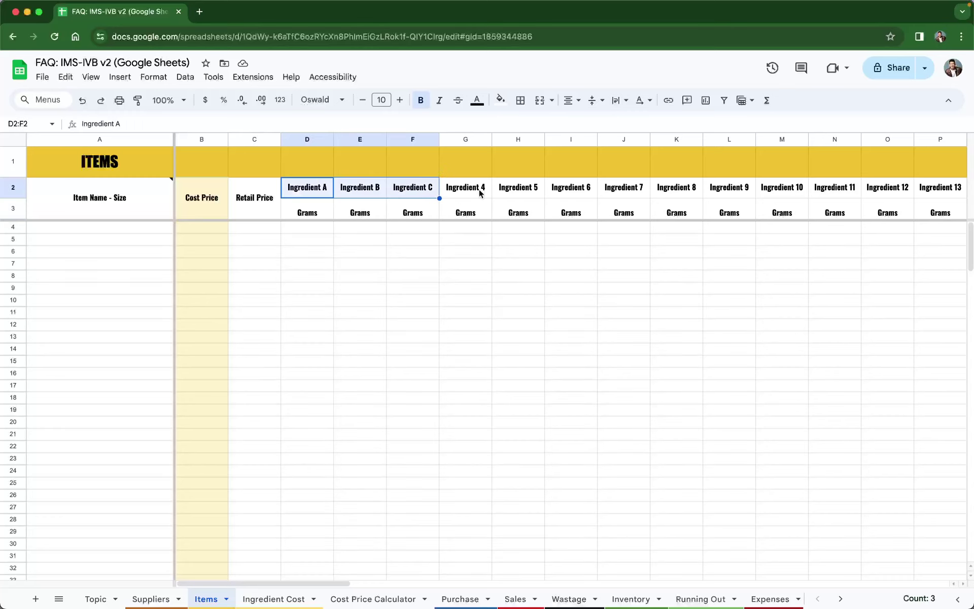
drag(480, 190, 525, 189)
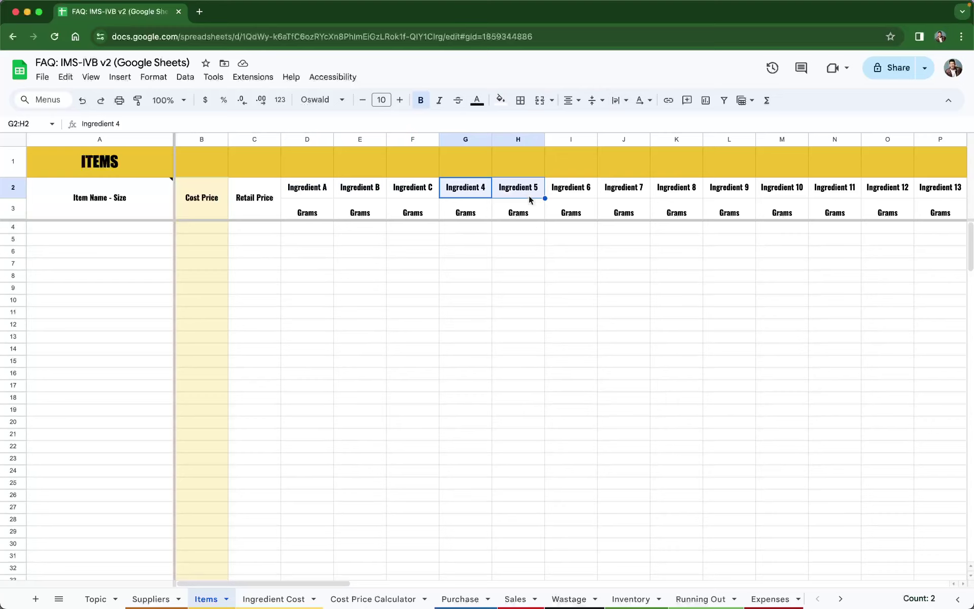
Label columns BJ and BK as Straw and Cups, each with the unit pieces.
scroll(547, 260, right, 10)
scroll(547, 261, right, 8)
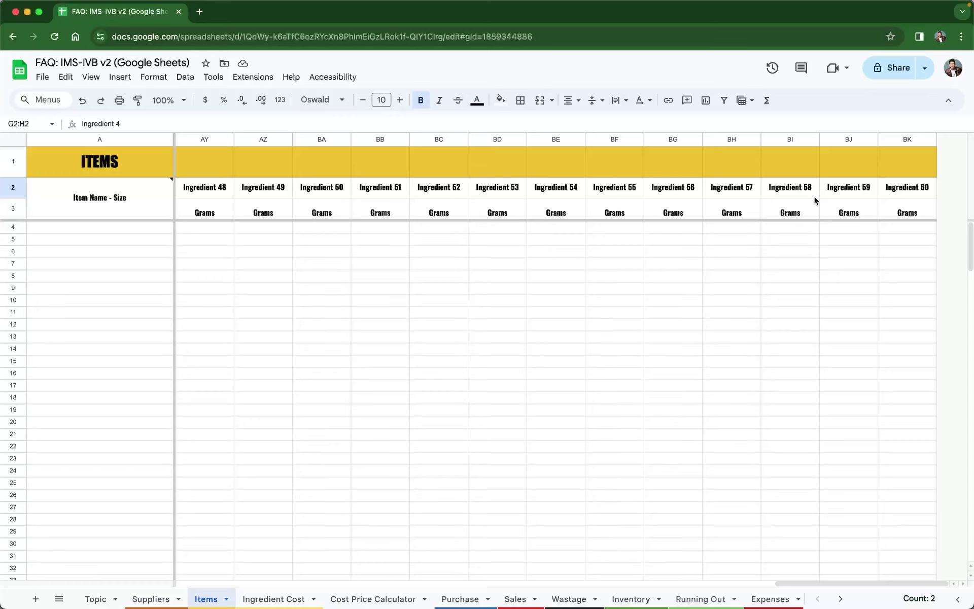
click(843, 192)
text(Straw)
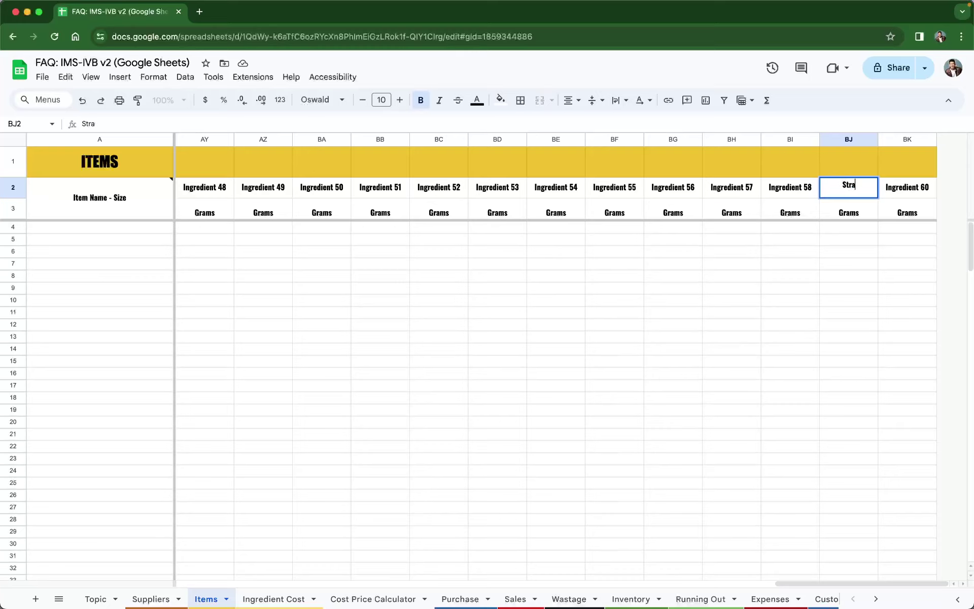
key(Tab)
text(Cups)
key(Return)
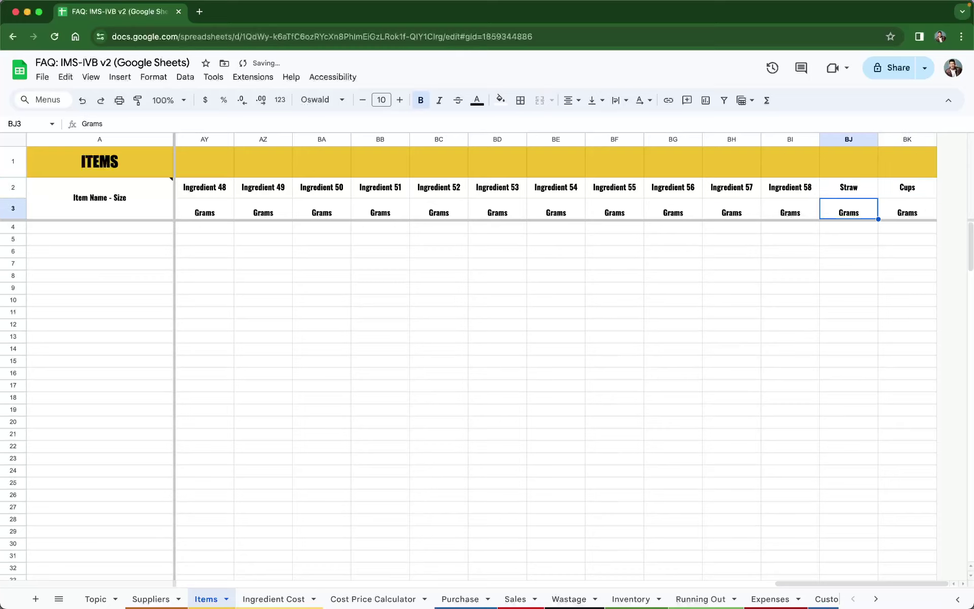
text(pieces)
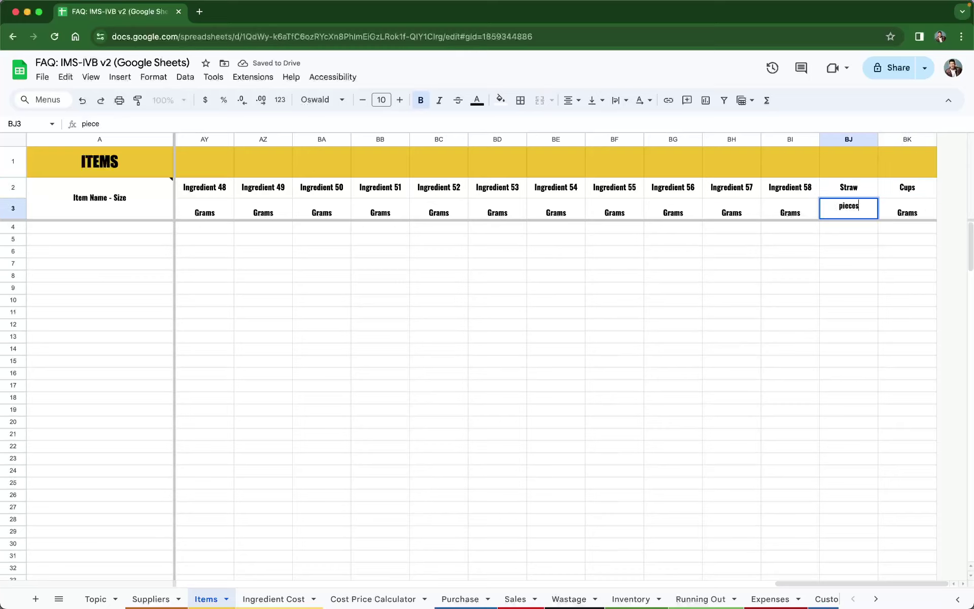
key(Tab)
text(pieces)
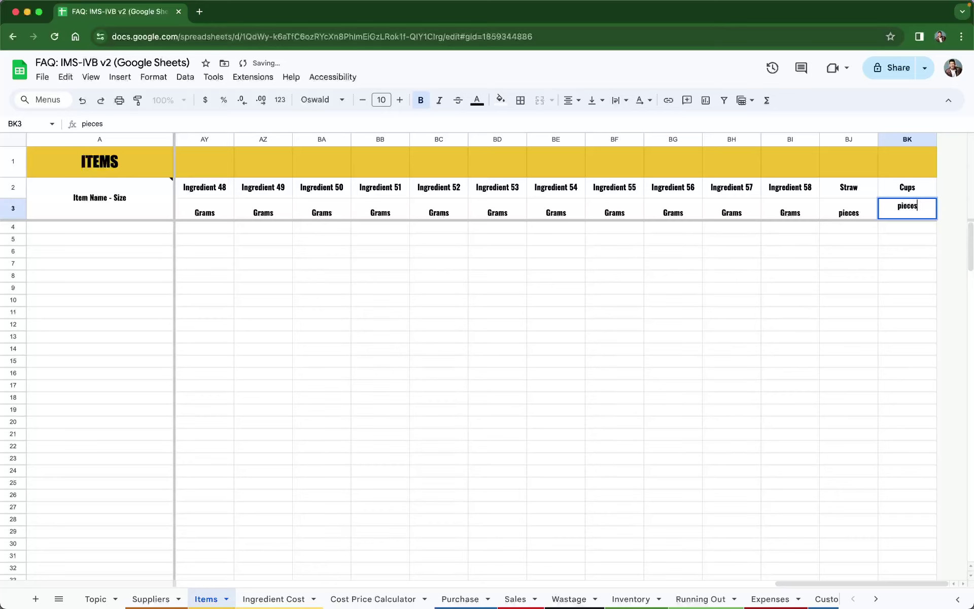
key(Return)
key(shift+space)
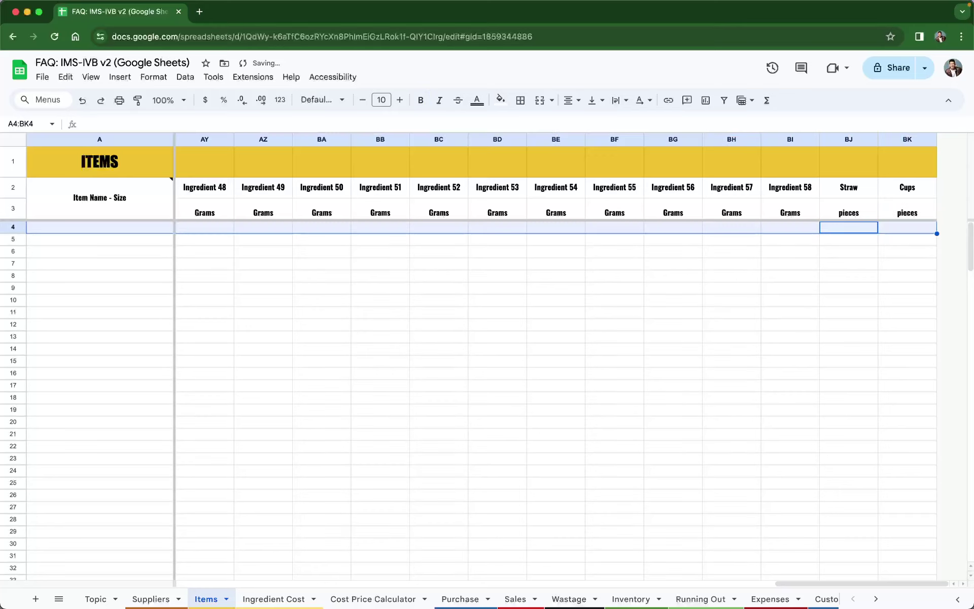
Name the first two items Coffee A and Coffee B.
click(148, 230)
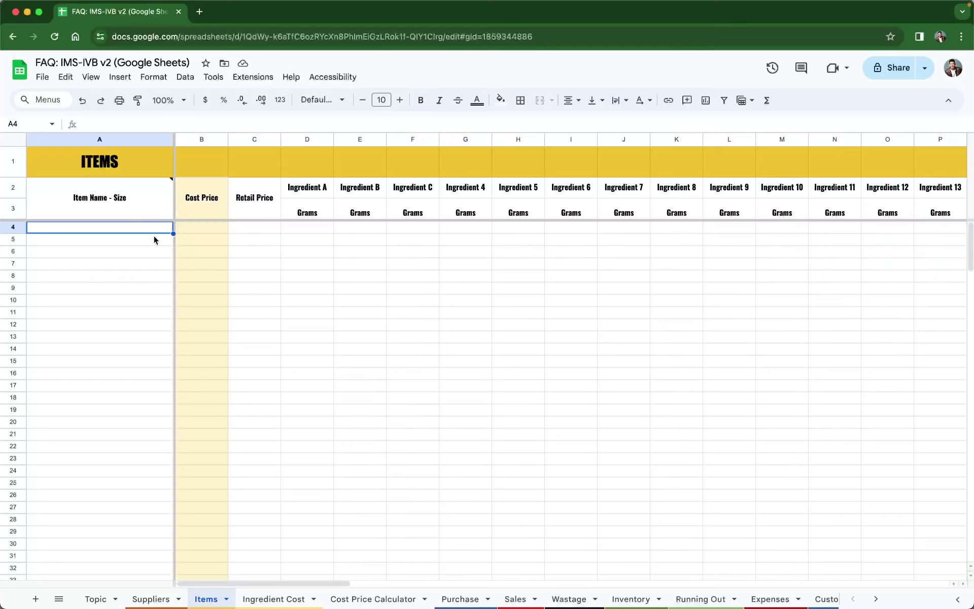
text(Item)
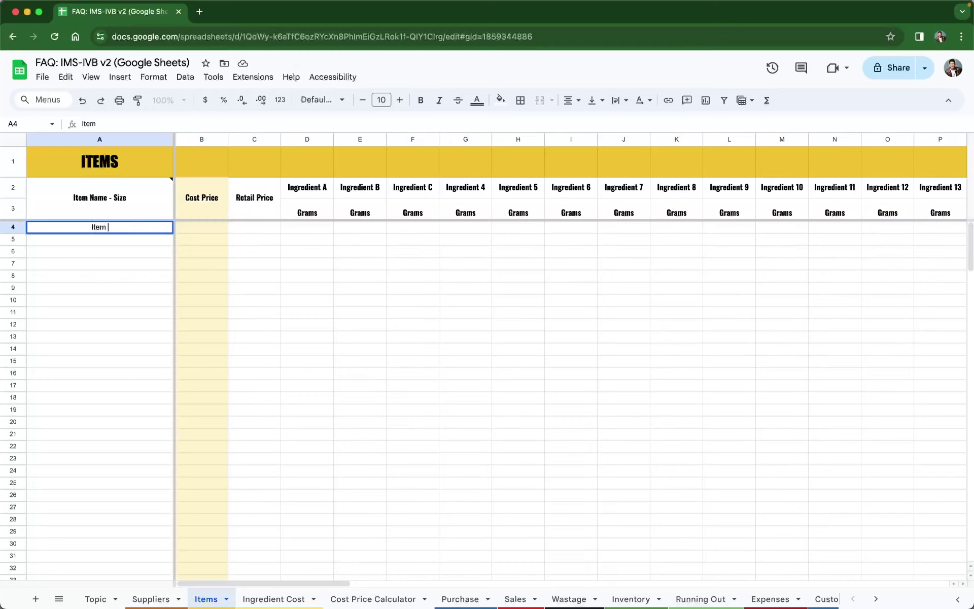
text( A)
key(Return)
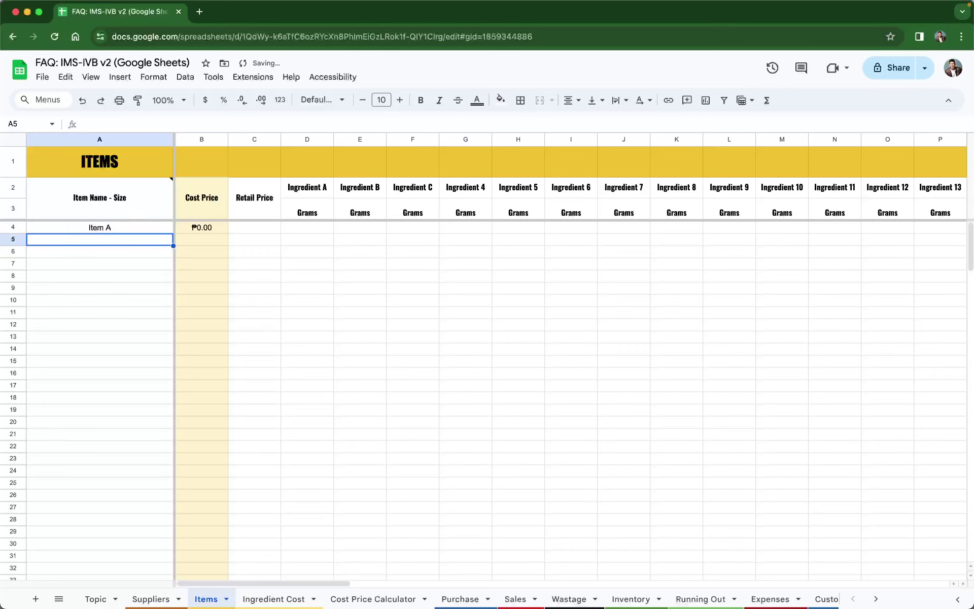
click(100, 227)
text(Coffe)
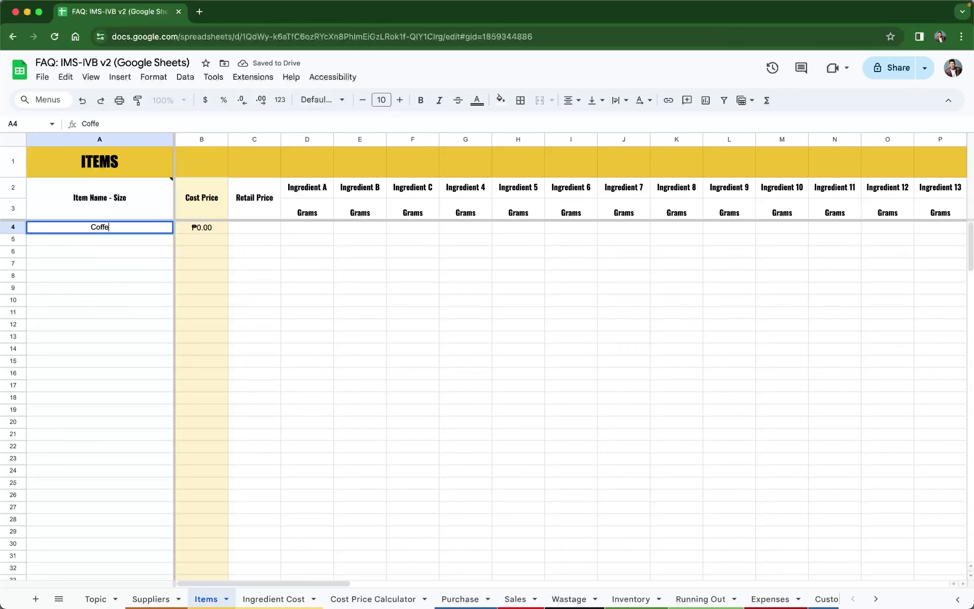
text(e A)
key(Return)
text(Coffee)
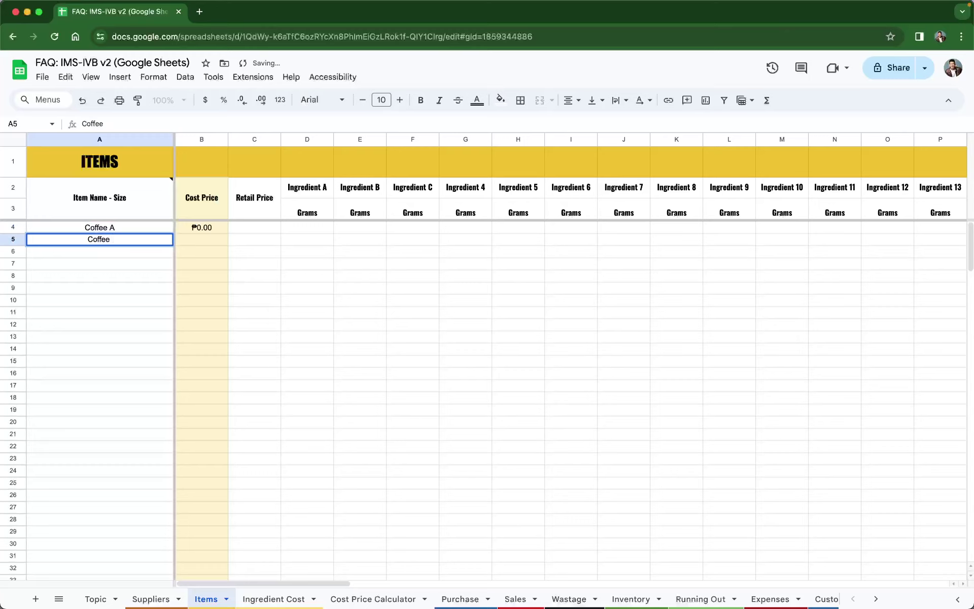
text( B)
key(Return)
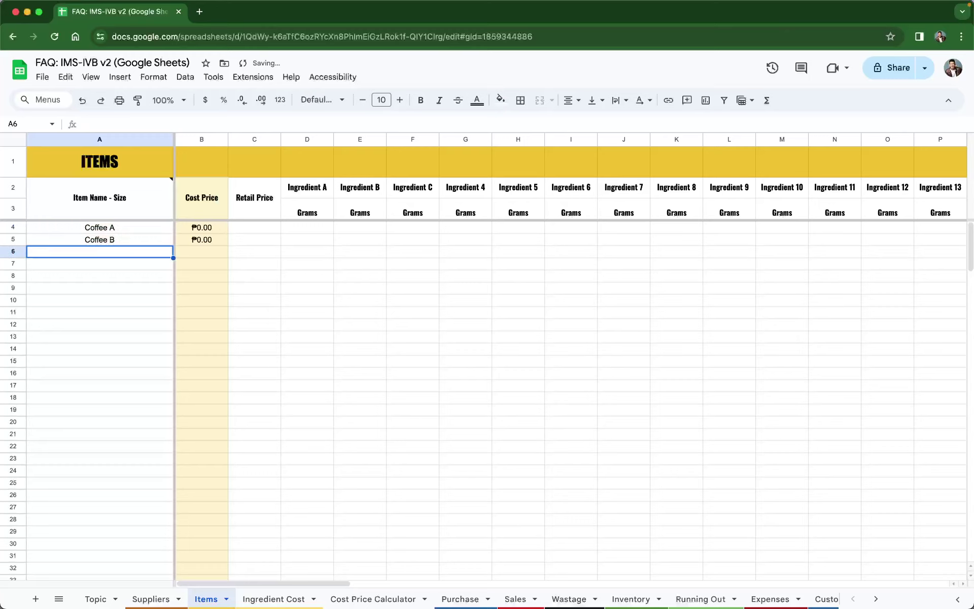
Add Milk Tea A and Milk Tea B as the next two items.
text(Milk T)
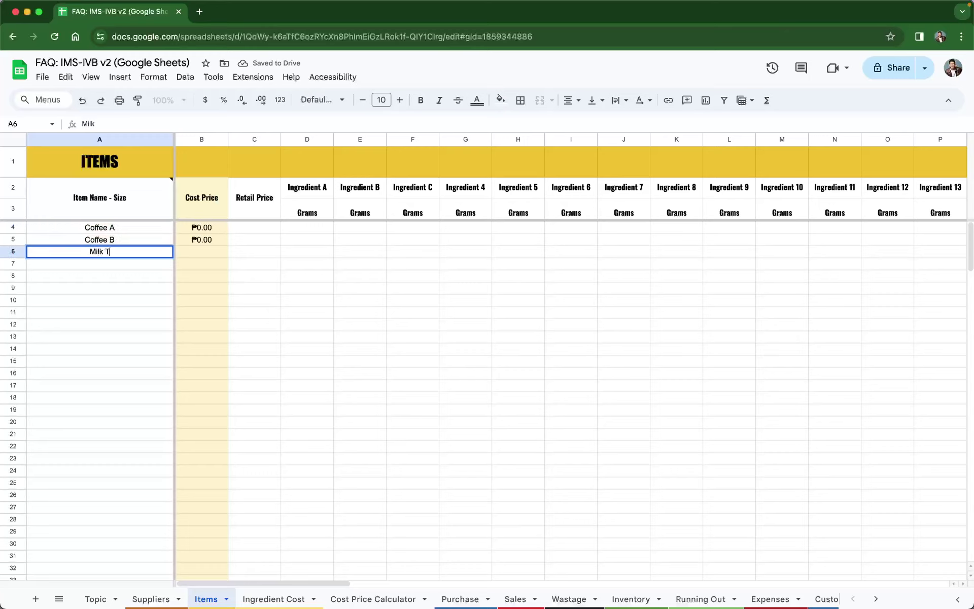
text(ea A)
key(Return)
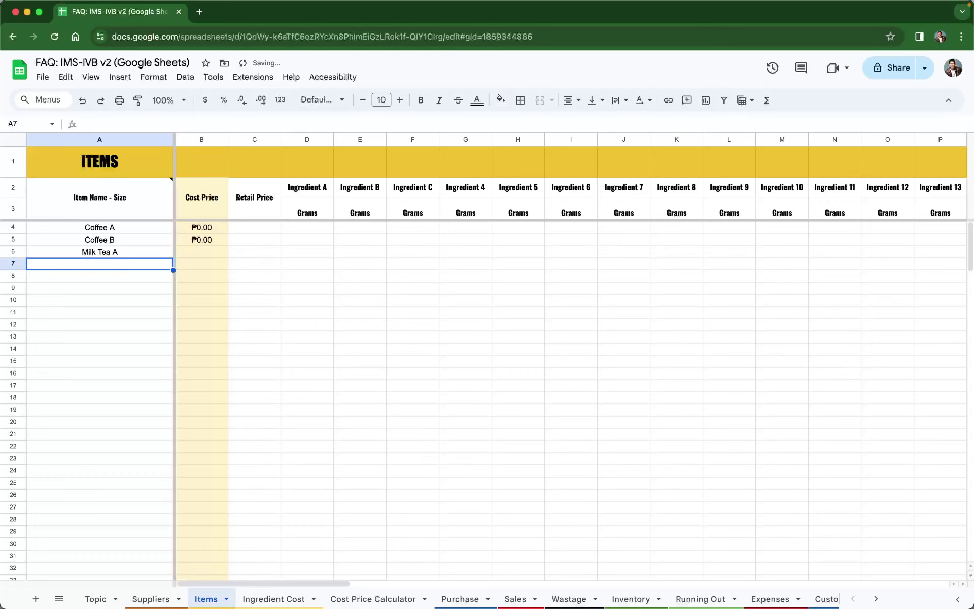
text(Milk Tea A)
key(BackSpace)
text(B)
key(Tab)
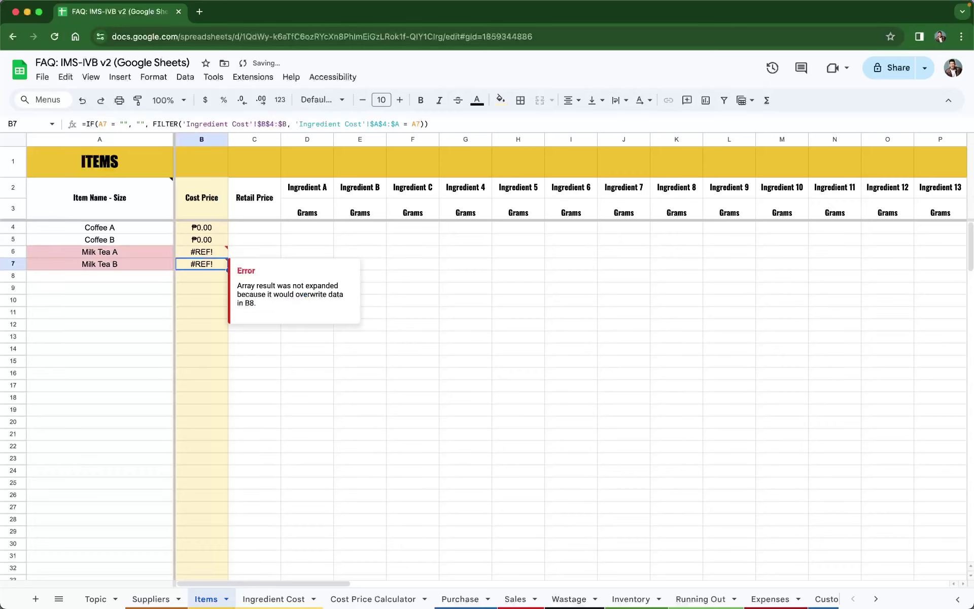
click(391, 269)
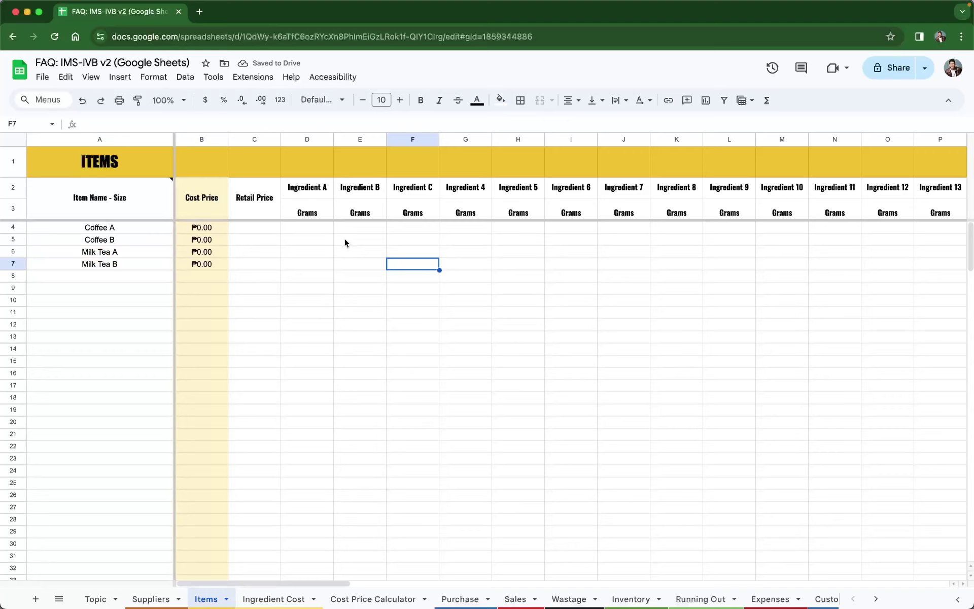
click(295, 230)
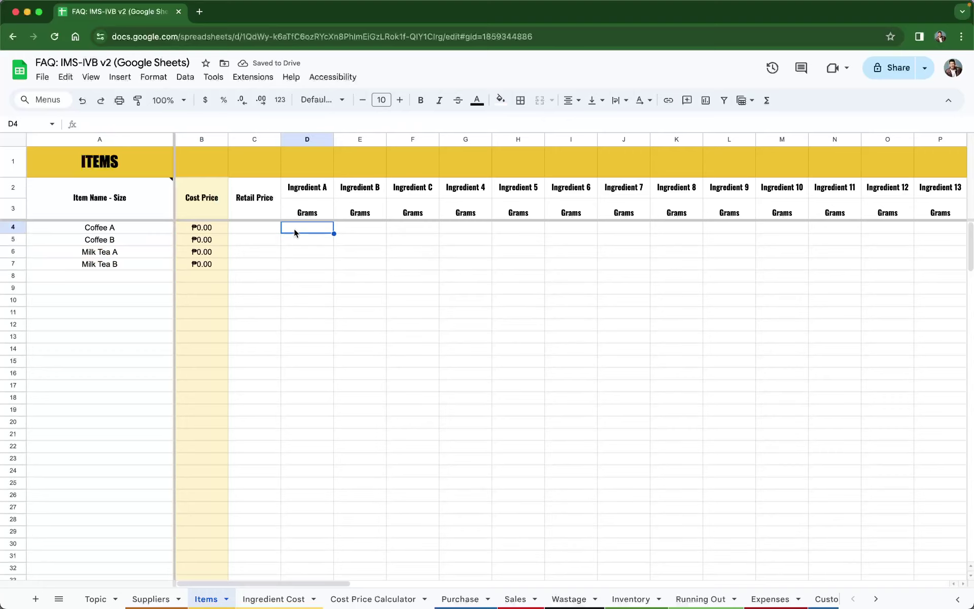
Enter 50 grams: Ingredient A for both Coffees, B for Milk Tea A, C for Milk Tea B.
text(1)
key(Escape)
text(0)
key(Return)
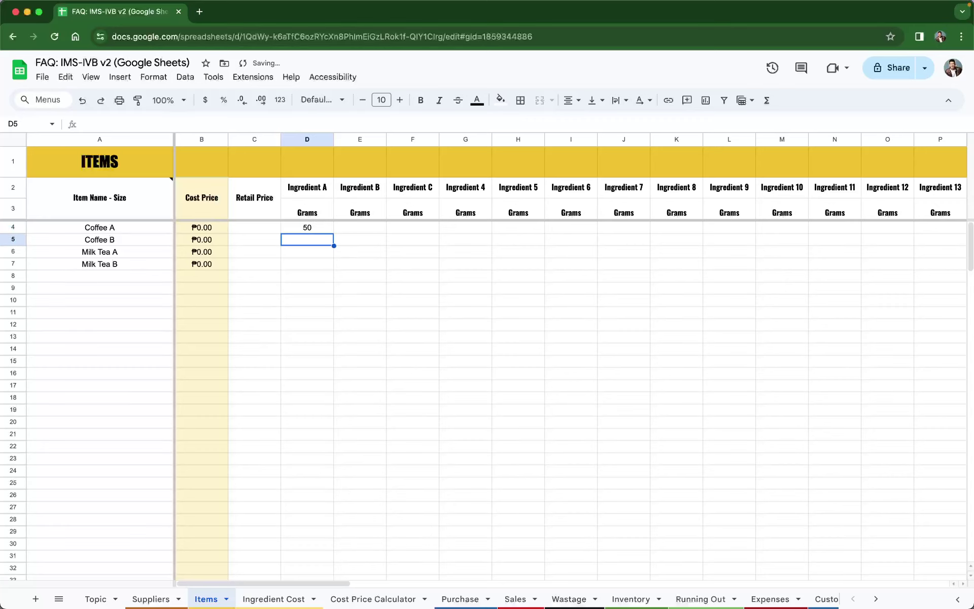
text(50)
key(Return)
click(360, 252)
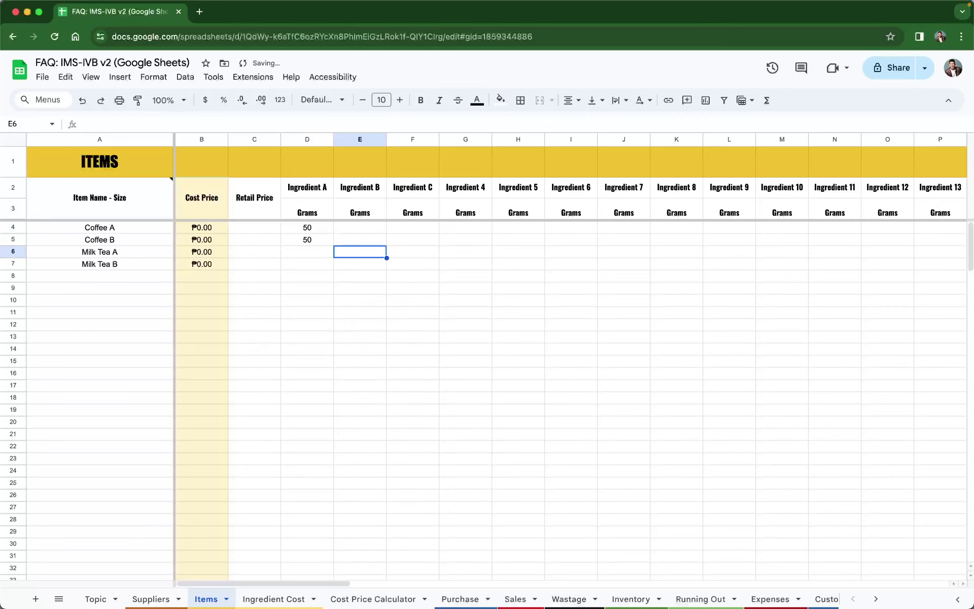
text(50)
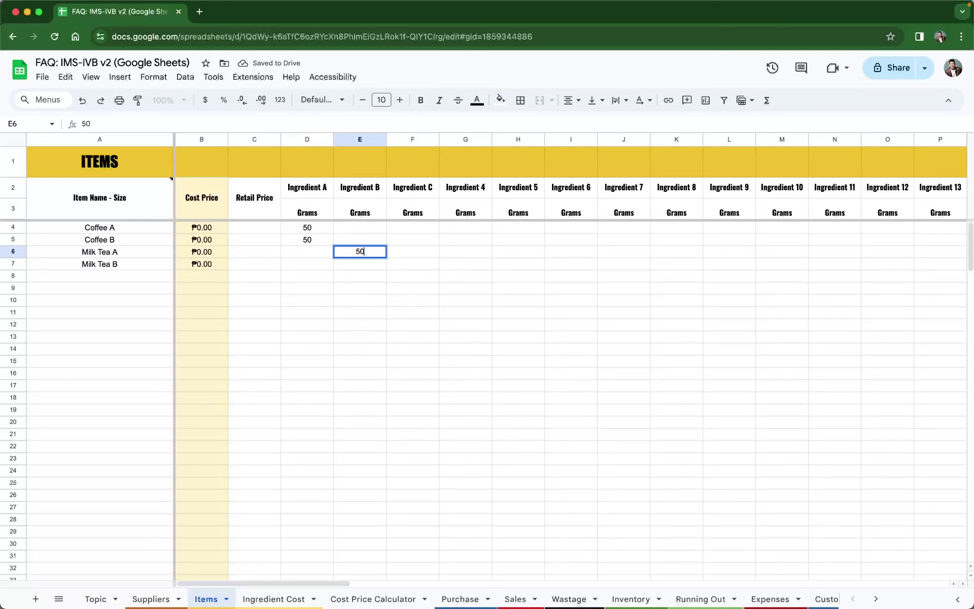
key(Tab)
key(Down)
text(50)
key(Tab)
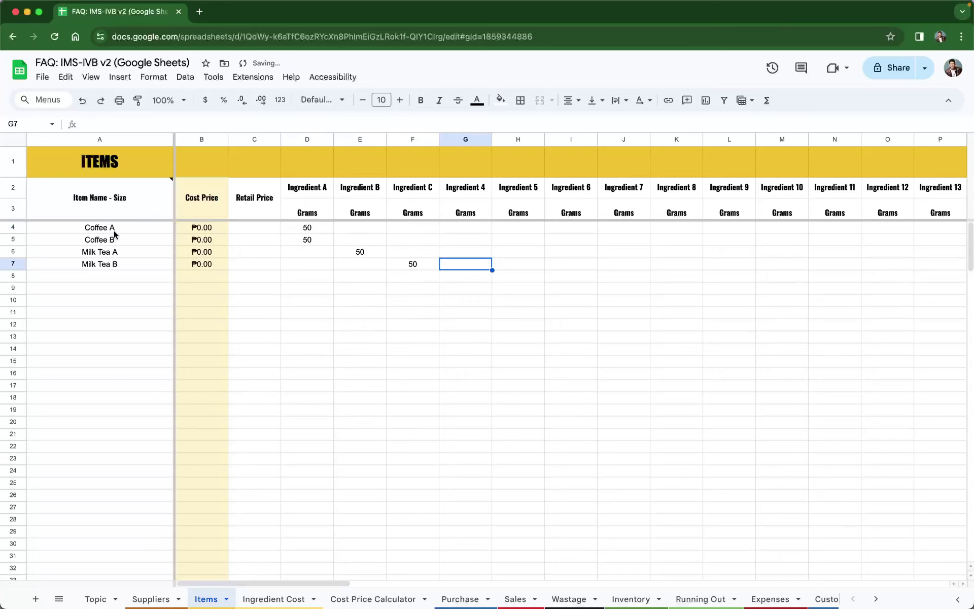
Give Coffee A and Coffee B one cup each in the Cups column.
drag(114, 229, 121, 262)
key(ctrl+shift+Right)
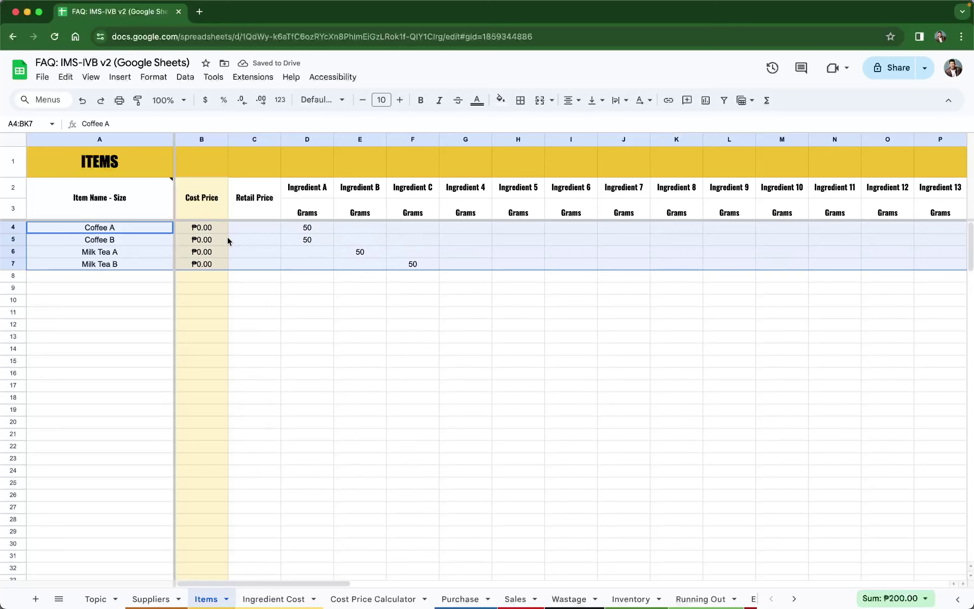
scroll(471, 279, right, 5)
scroll(519, 244, right, 10)
scroll(665, 252, right, 8)
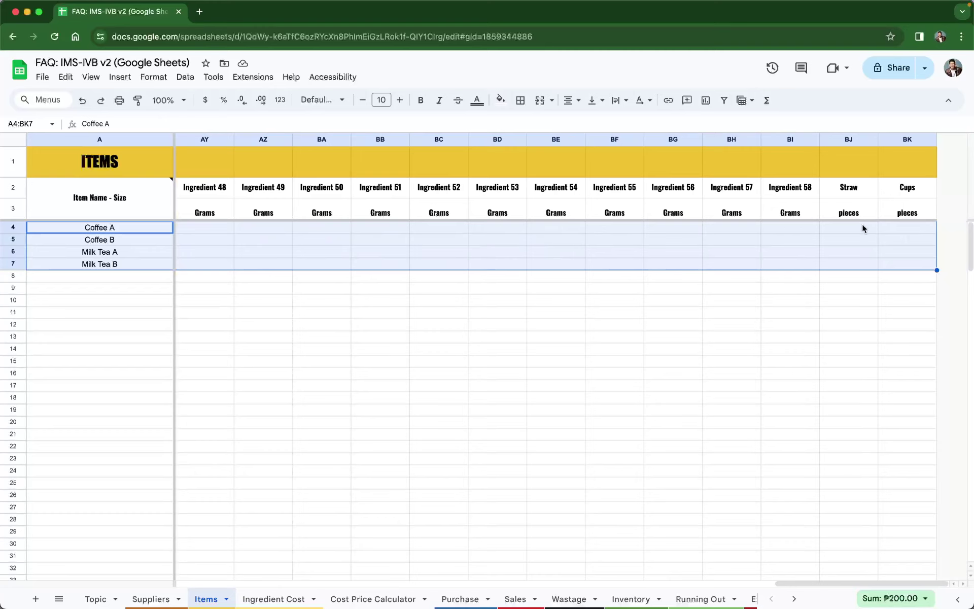
click(908, 232)
text(1)
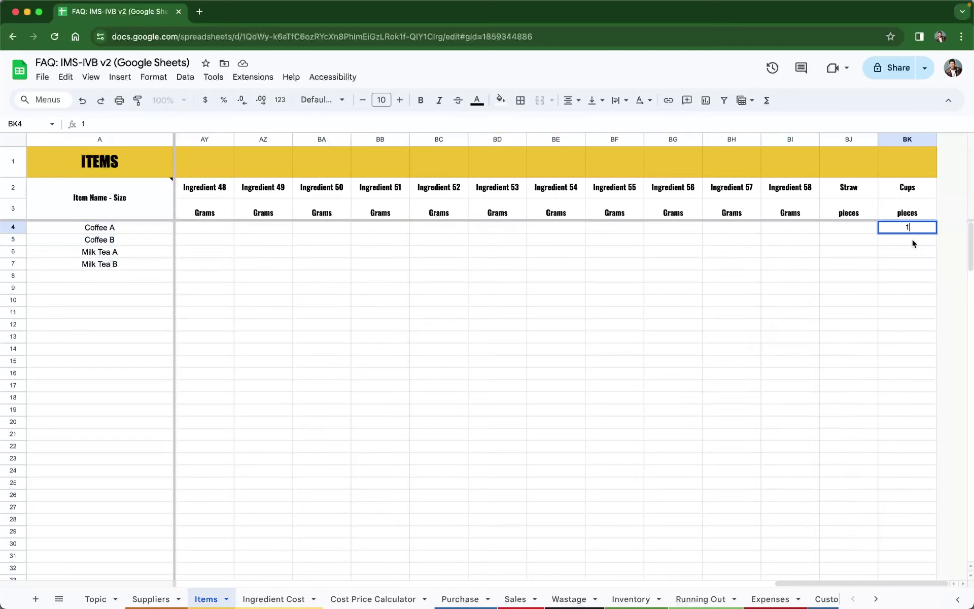
key(Return)
text(1)
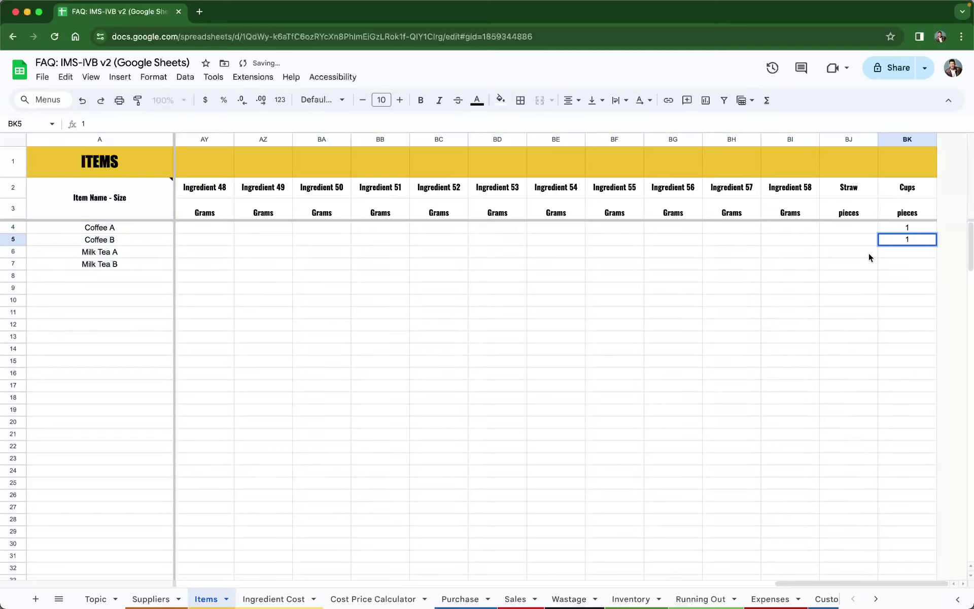
click(868, 252)
Give Milk Tea A and Milk Tea B one straw and one cup each.
text(1)
key(Return)
text(1)
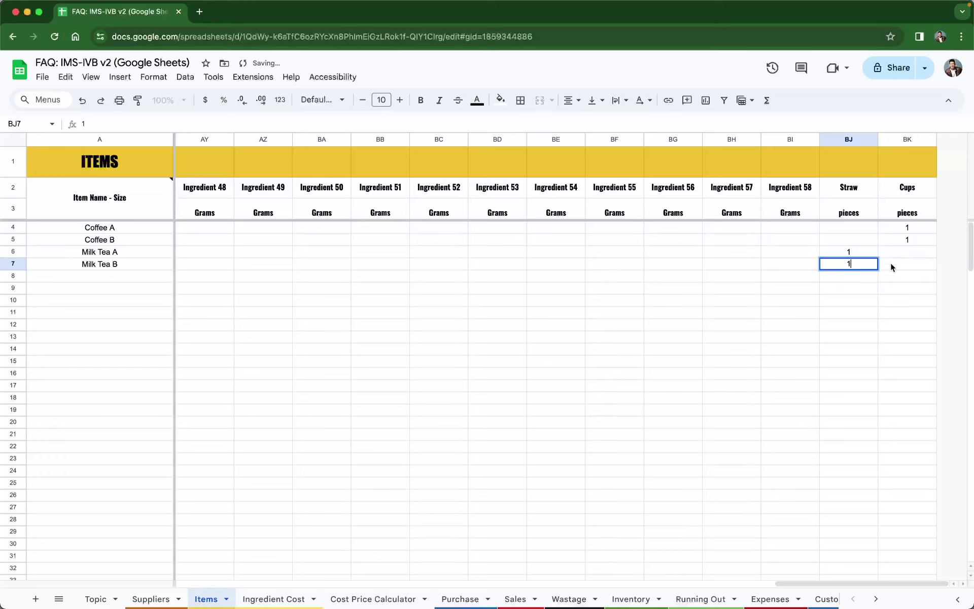
click(894, 254)
text(1)
key(Return)
text(1)
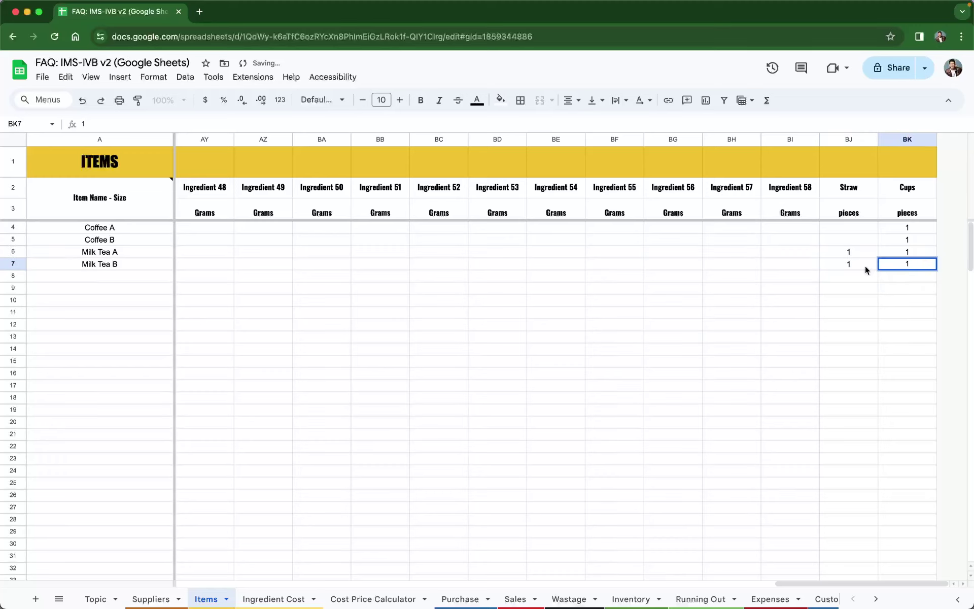
click(860, 266)
Select the Straw/Cups amounts and the 50-gram ingredient amounts to review the recipes.
drag(864, 233, 908, 277)
key(ctrl+shift+Left)
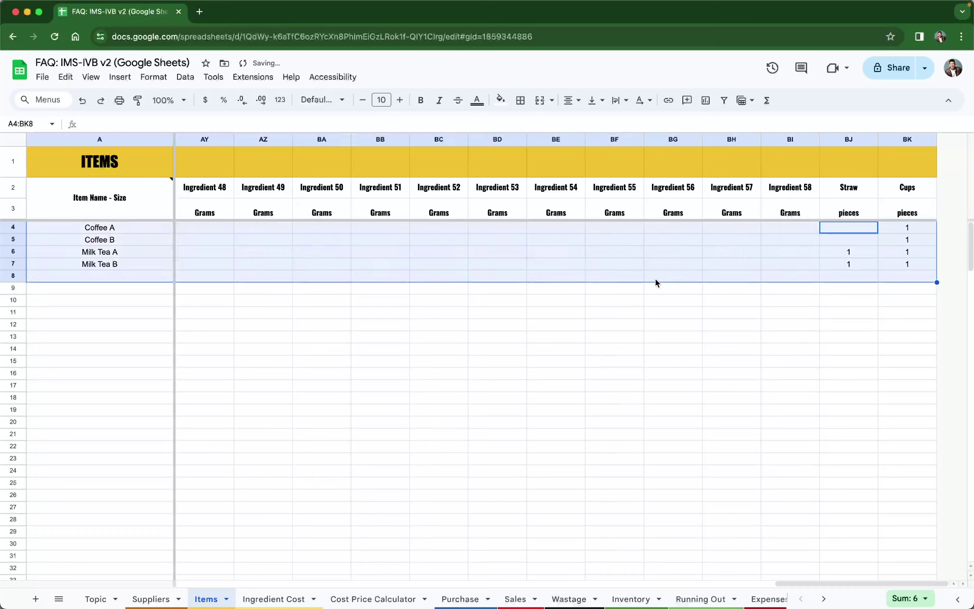
click(318, 227)
drag(317, 227, 436, 291)
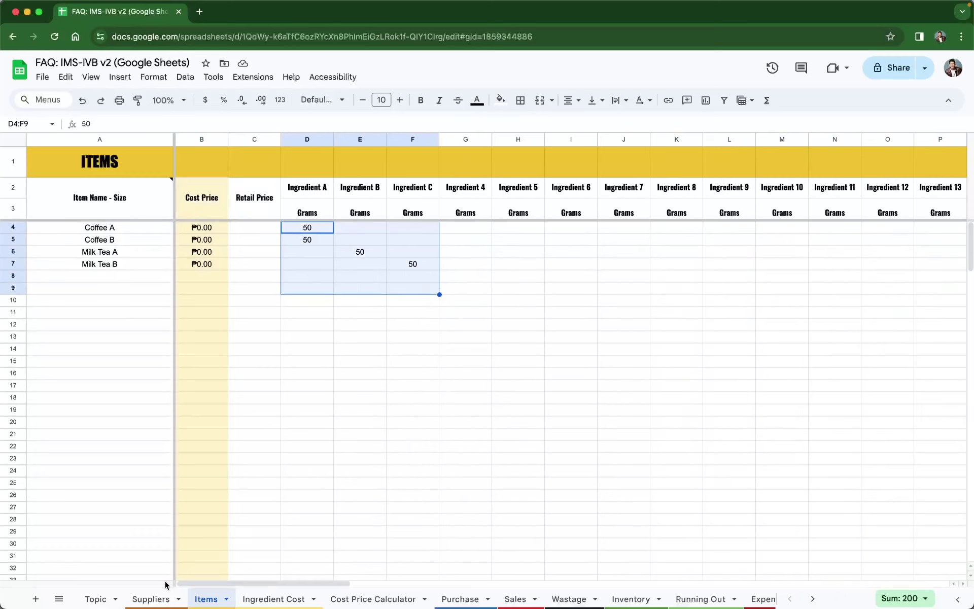
Check the Straw and Cups rows on Suppliers and Items, then bring up the Sales sheet.
click(162, 597)
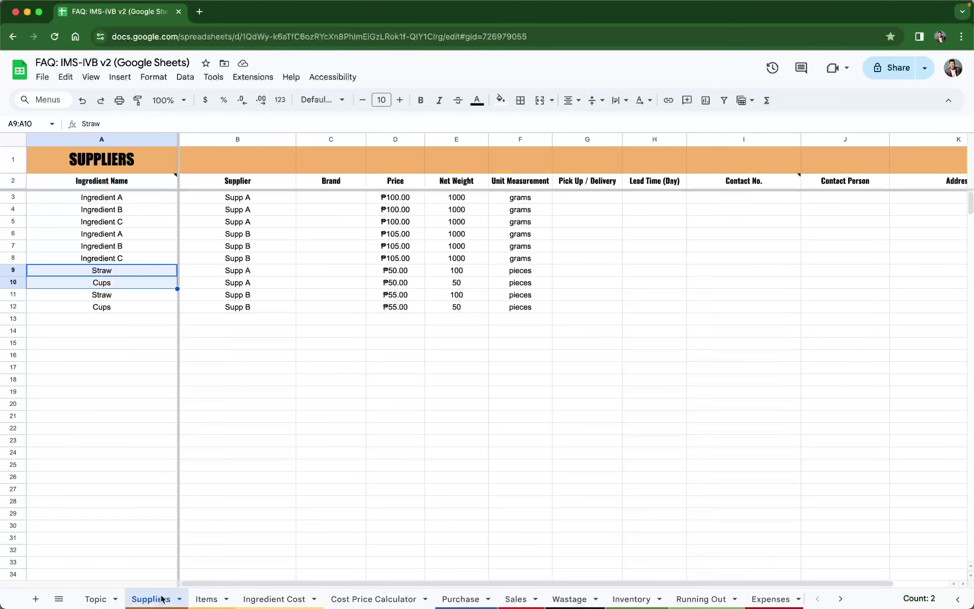
drag(128, 274, 134, 309)
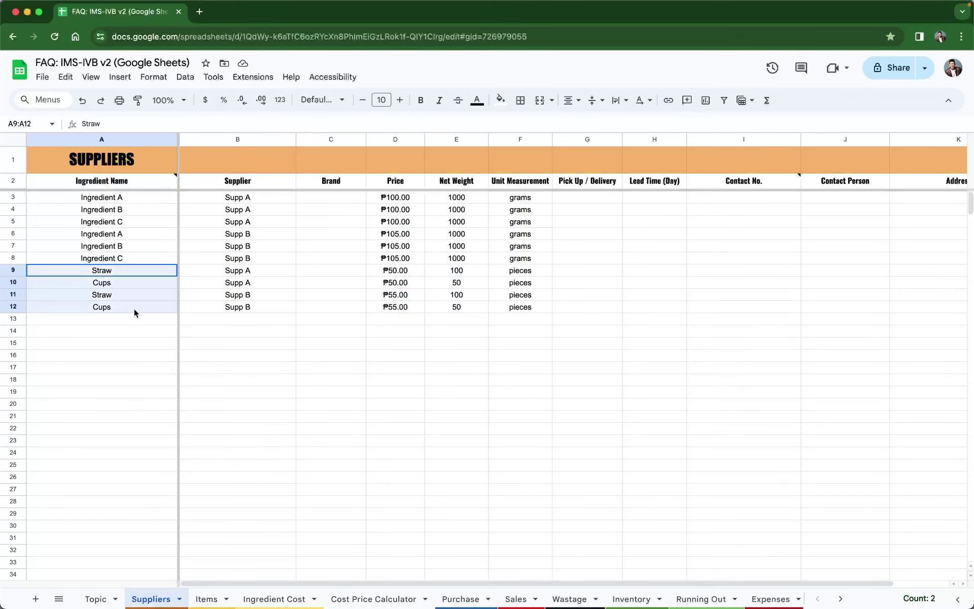
click(218, 594)
scroll(467, 246, right, 10)
scroll(468, 245, right, 5)
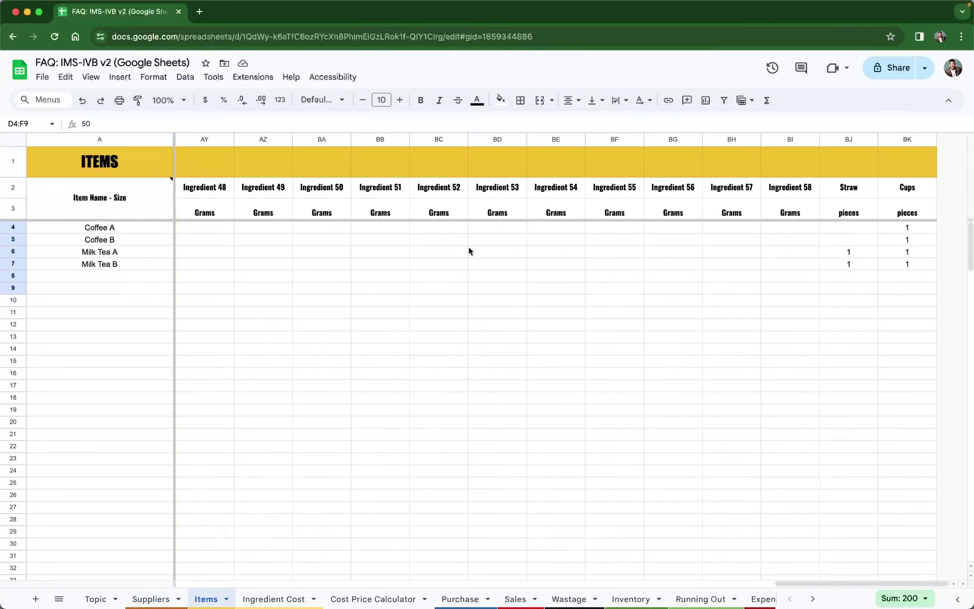
key(shift+space)
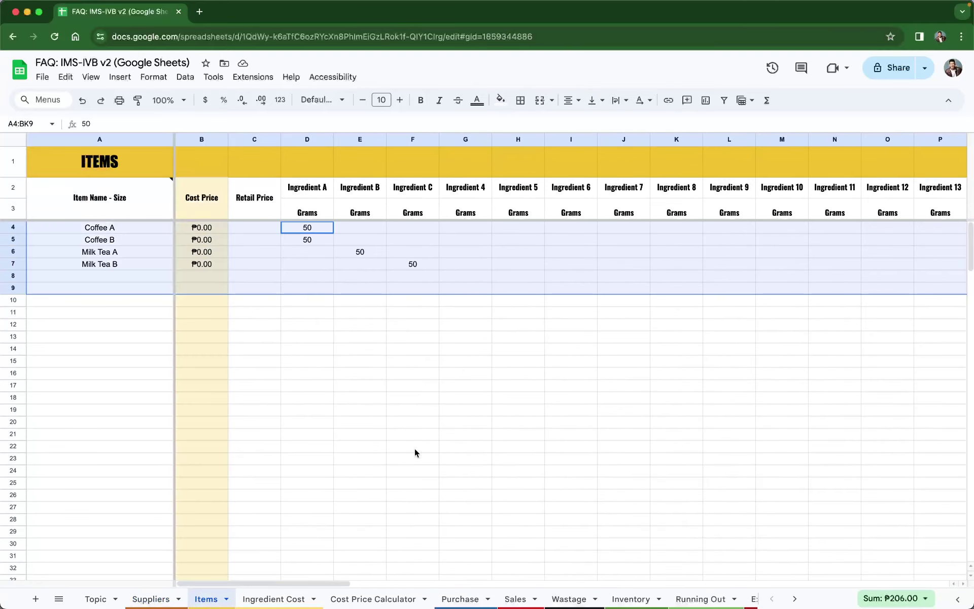
click(522, 595)
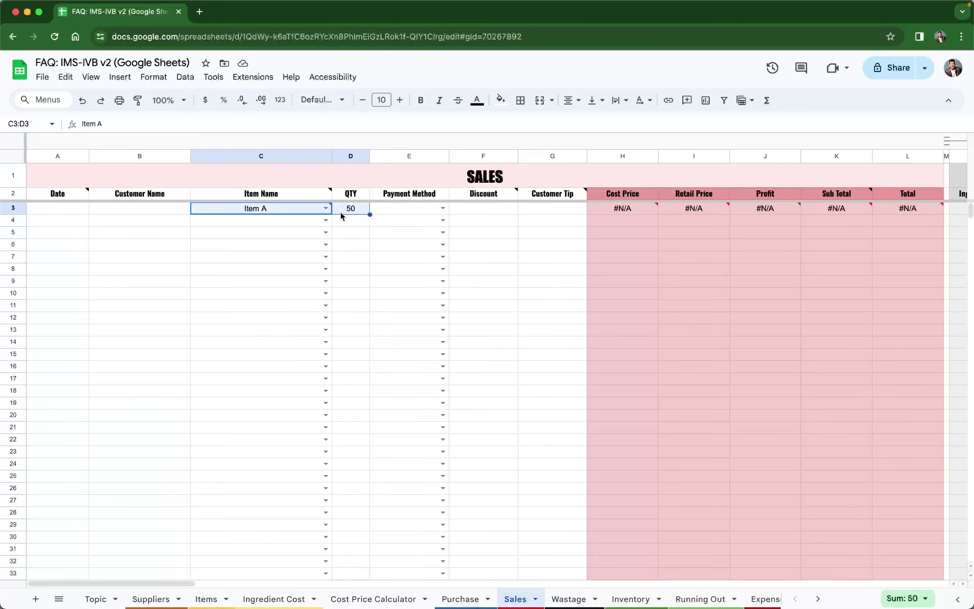
Replace the Item A test sale with a customer sale of 2 Coffee A.
key(Delete)
click(298, 212)
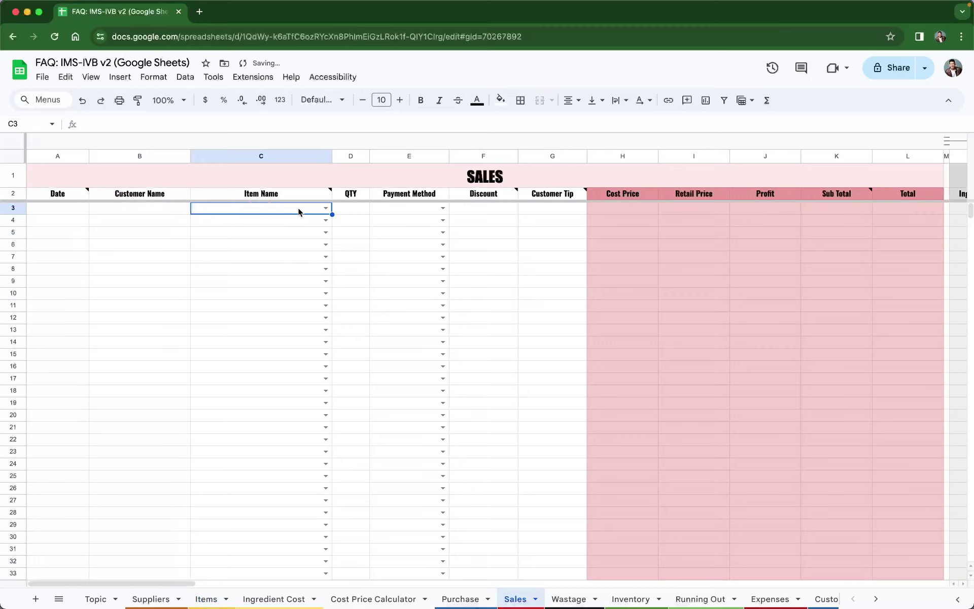
click(108, 207)
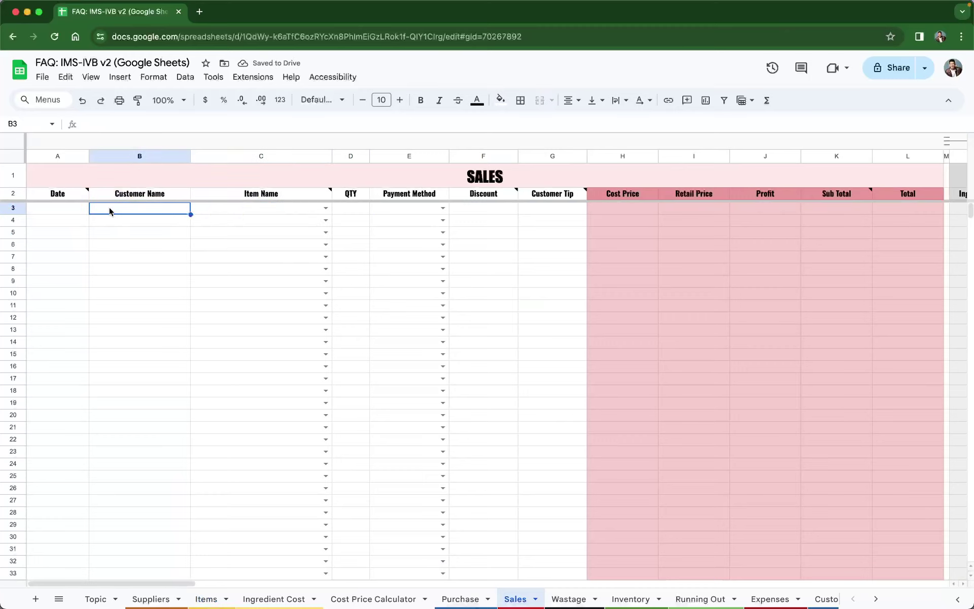
text(A)
key(Tab)
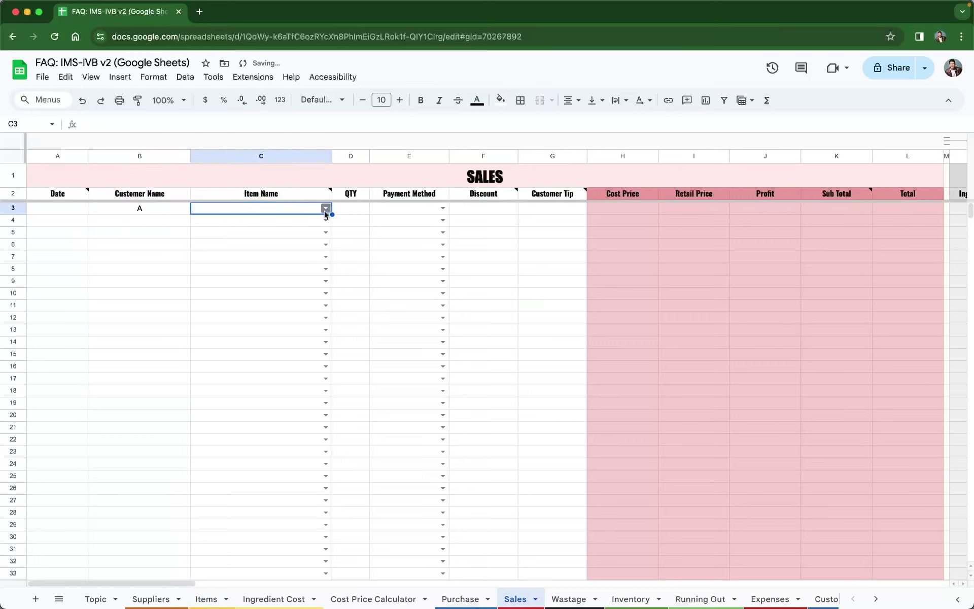
click(325, 210)
click(288, 225)
key(Tab)
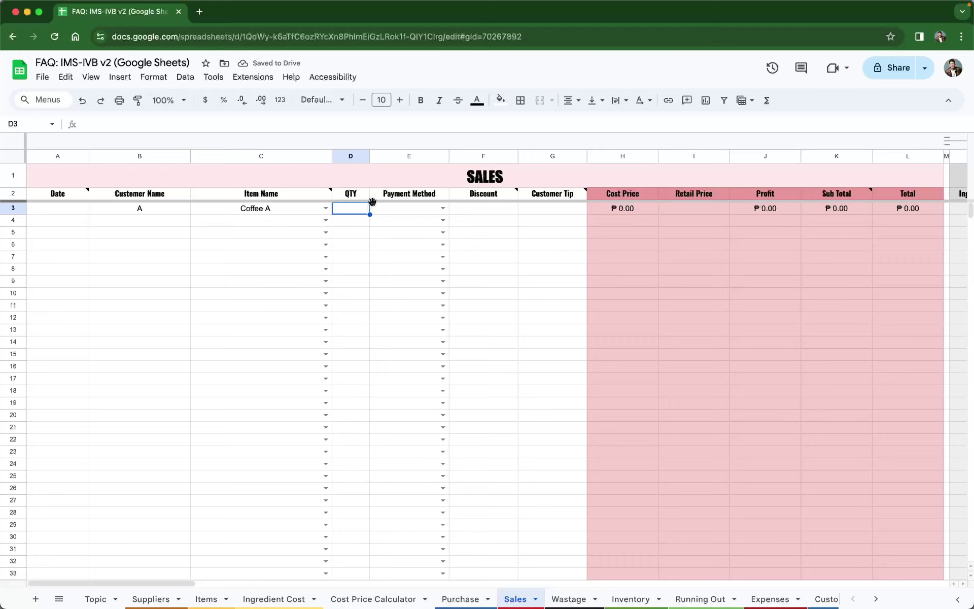
text(2)
key(Tab)
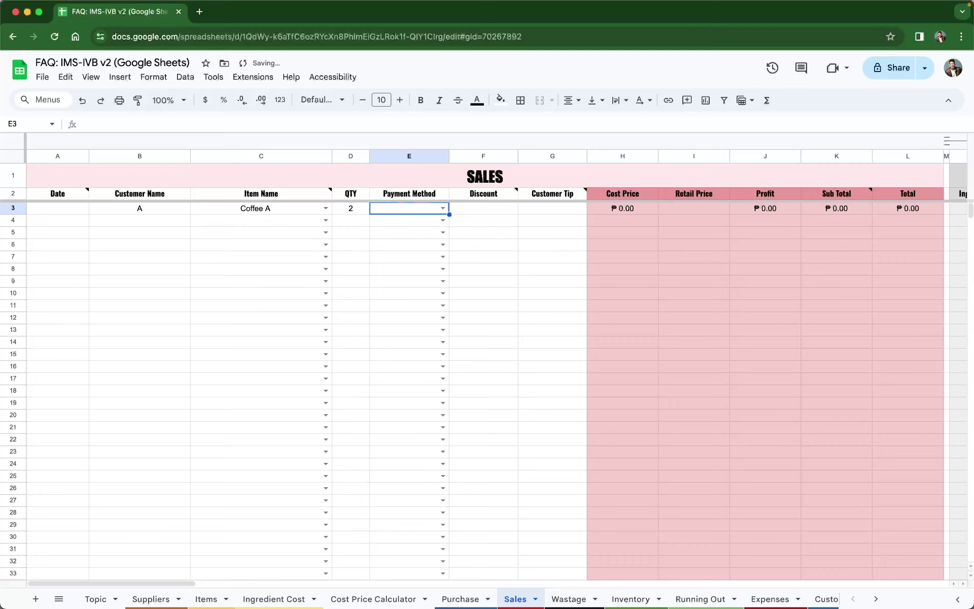
Review the sale row's ingredient columns and change the Coffee A quantity to 1.
drag(57, 208, 547, 211)
scroll(547, 211, right, 5)
scroll(546, 211, right, 5)
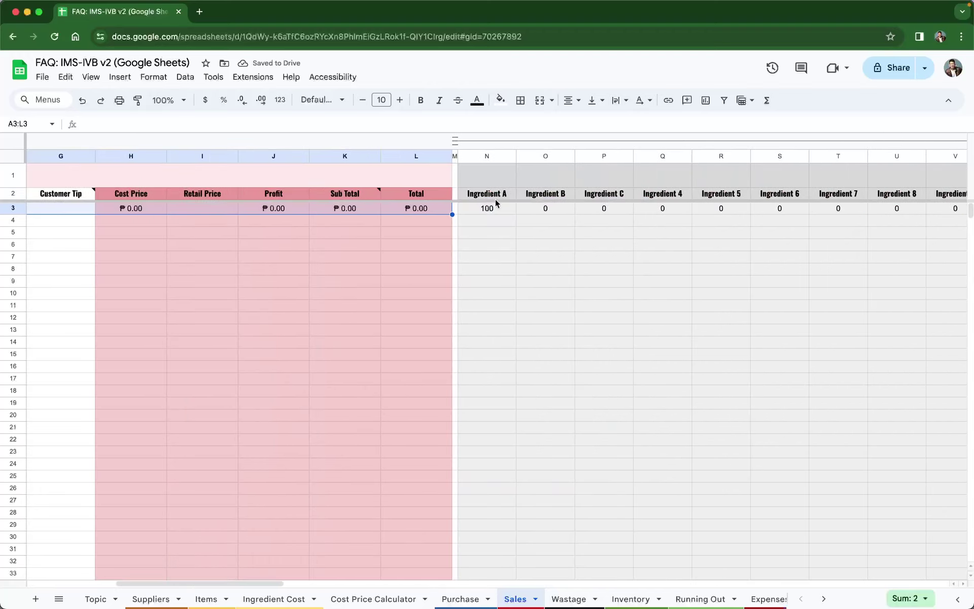
scroll(508, 202, right, 5)
scroll(526, 203, right, 5)
scroll(538, 205, right, 10)
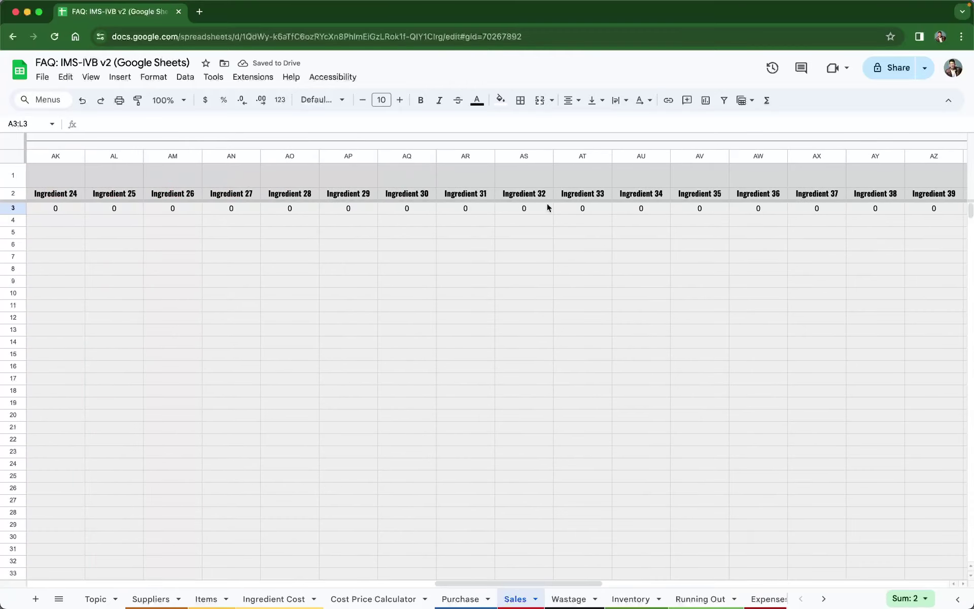
scroll(864, 212, right, 5)
scroll(864, 212, right, 5)
scroll(864, 212, right, 10)
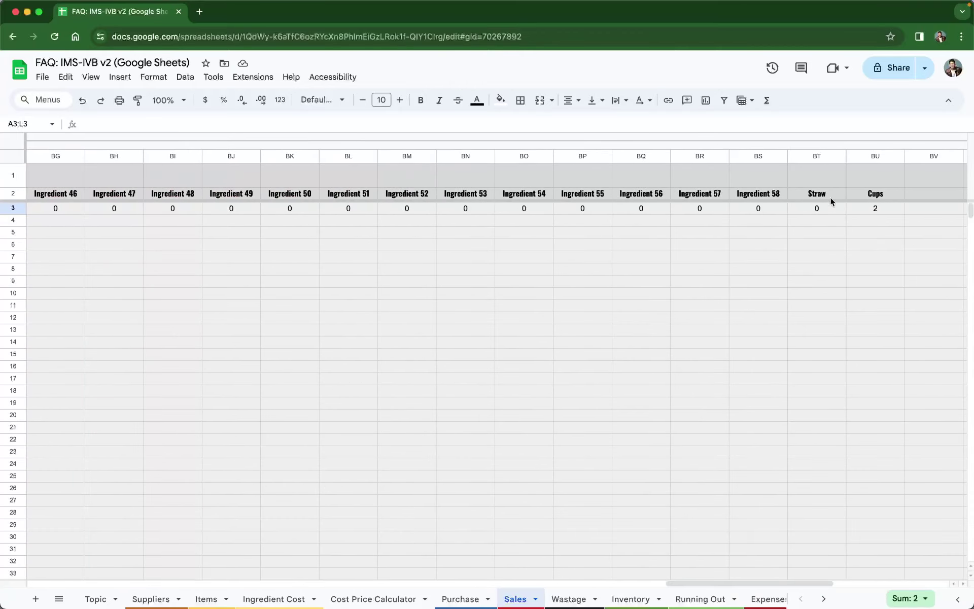
scroll(830, 231, left, 3)
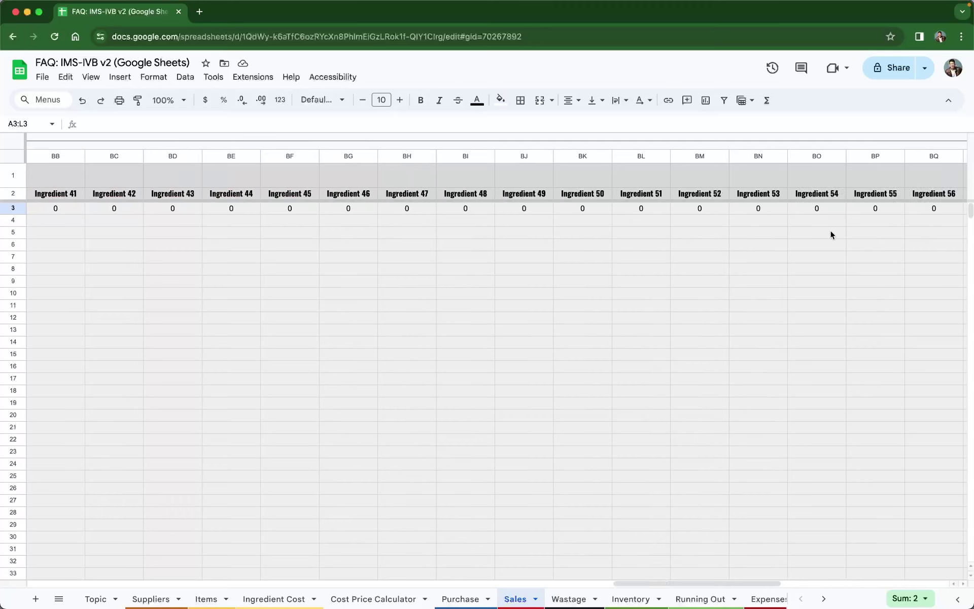
scroll(646, 263, left, 10)
scroll(643, 260, left, 10)
scroll(644, 261, left, 5)
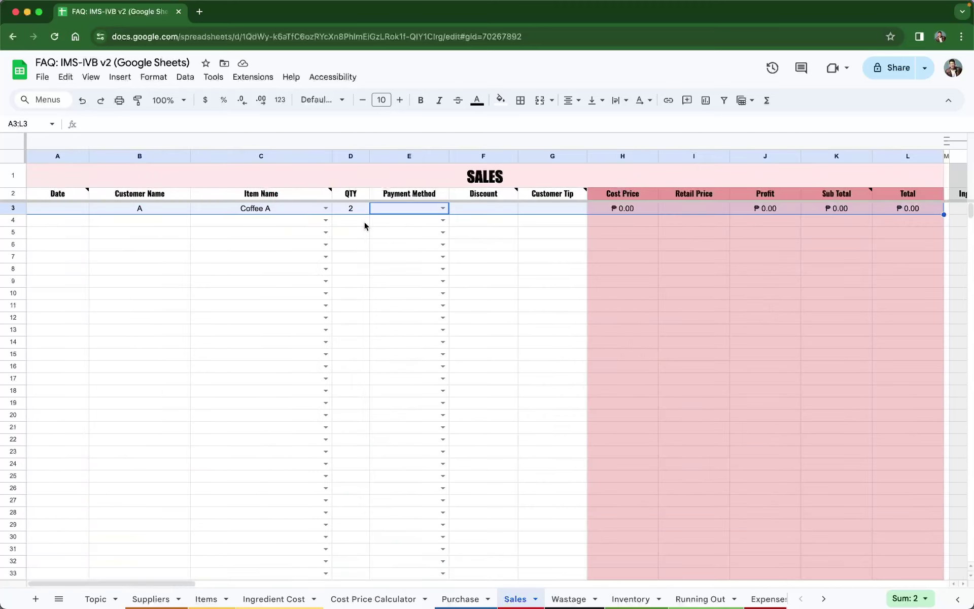
click(357, 209)
text(1)
key(Tab)
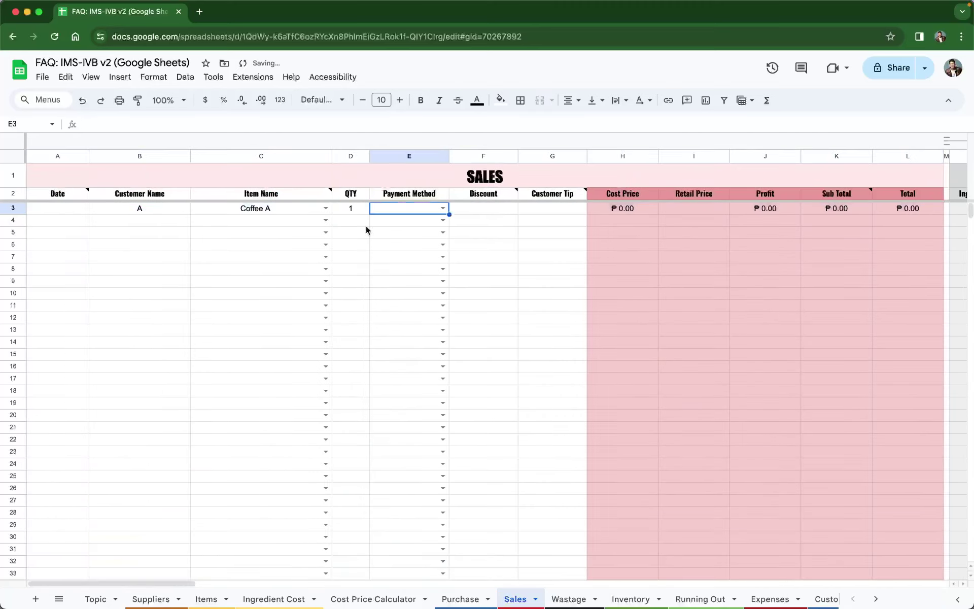
Compare the N3 Ingredient A usage and Cups deduction with Coffee A's recipe on Items.
key(ctrl+a)
scroll(543, 220, right, 10)
scroll(459, 228, left, 3)
scroll(459, 227, left, 5)
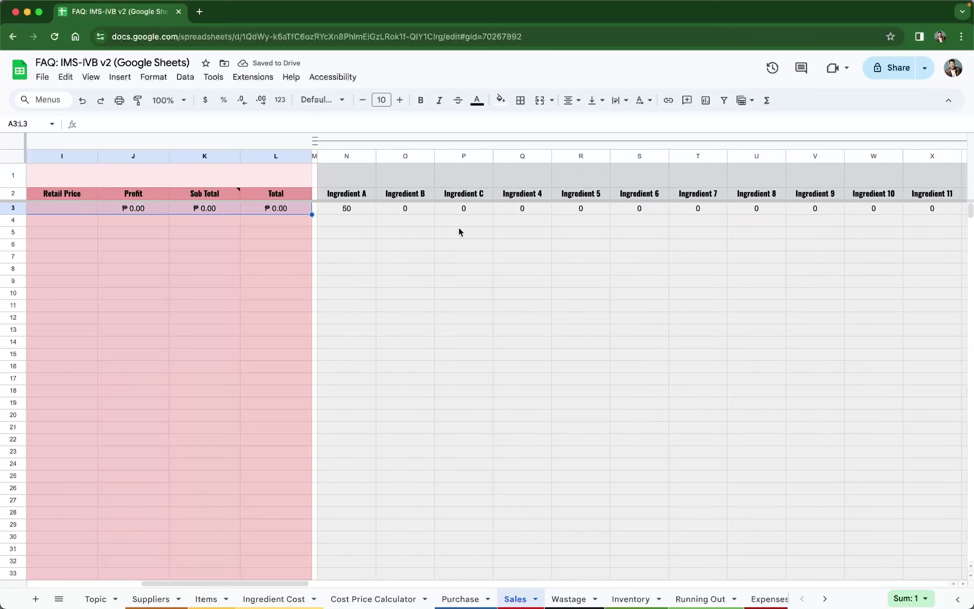
click(361, 207)
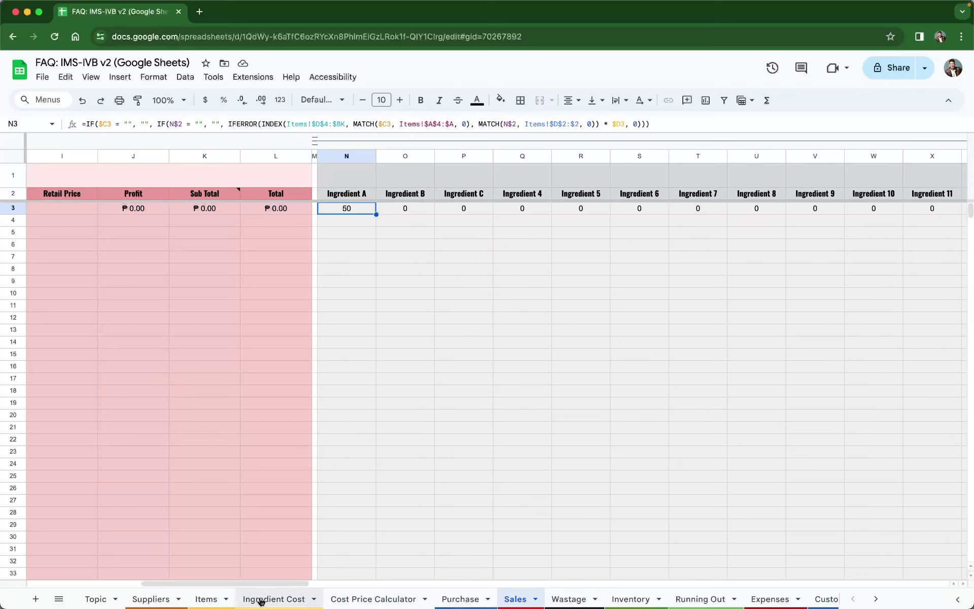
click(208, 598)
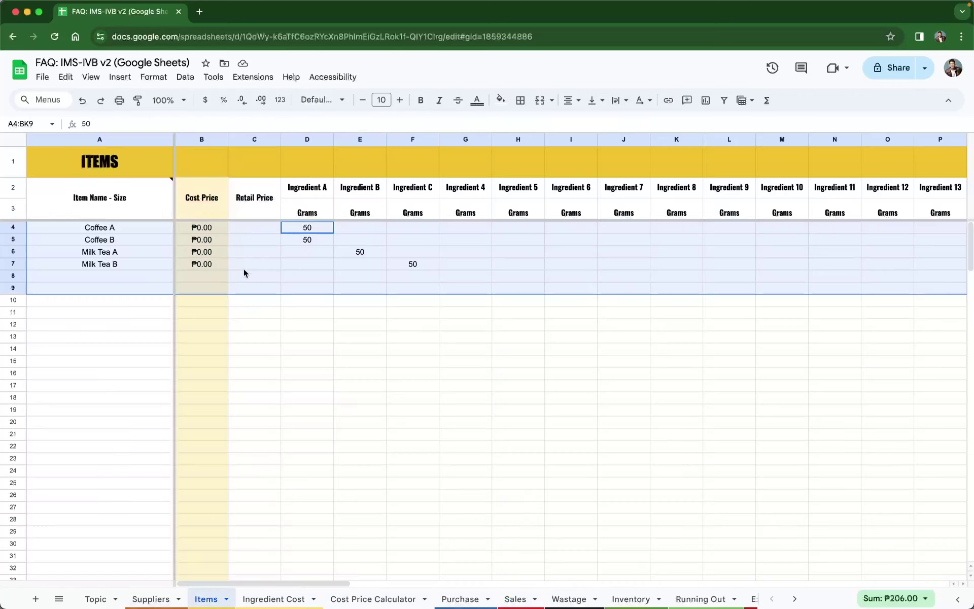
click(296, 229)
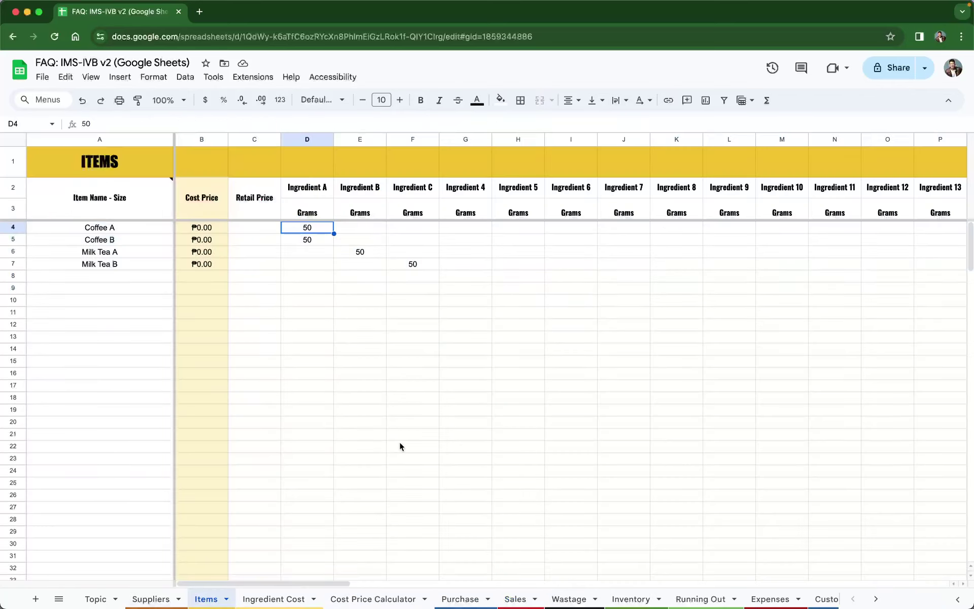
click(515, 598)
scroll(416, 235, right, 10)
scroll(726, 209, right, 8)
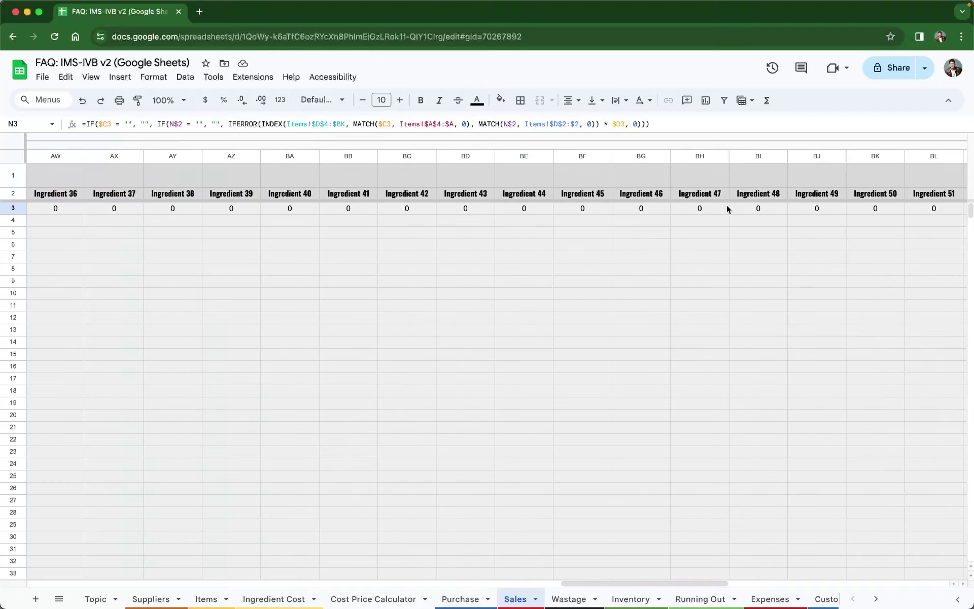
scroll(756, 214, right, 5)
click(700, 212)
scroll(660, 230, left, 10)
scroll(661, 229, left, 15)
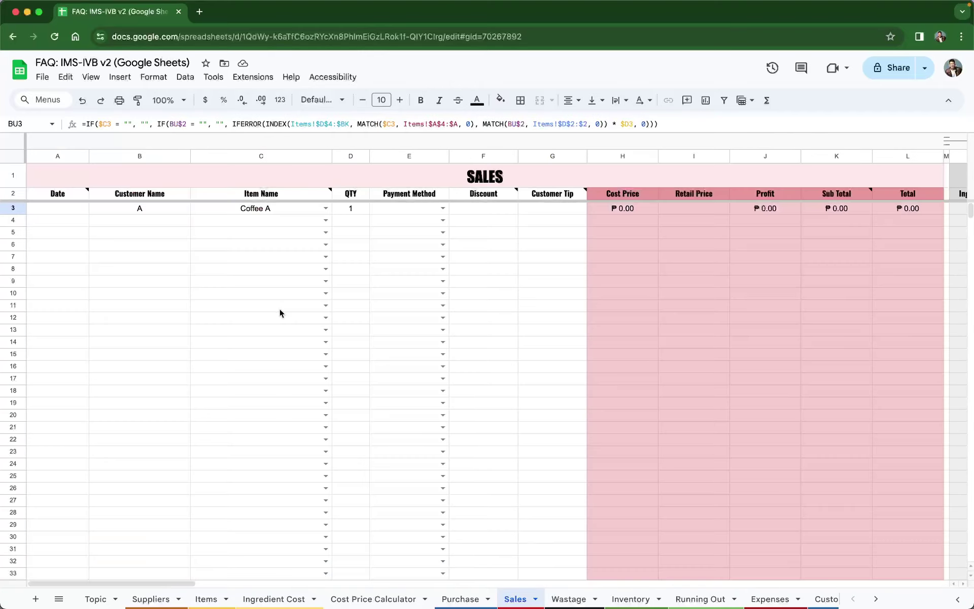
Record a sale of 1 Milk Tea A on Sales row 4 for the same customer as above.
click(326, 220)
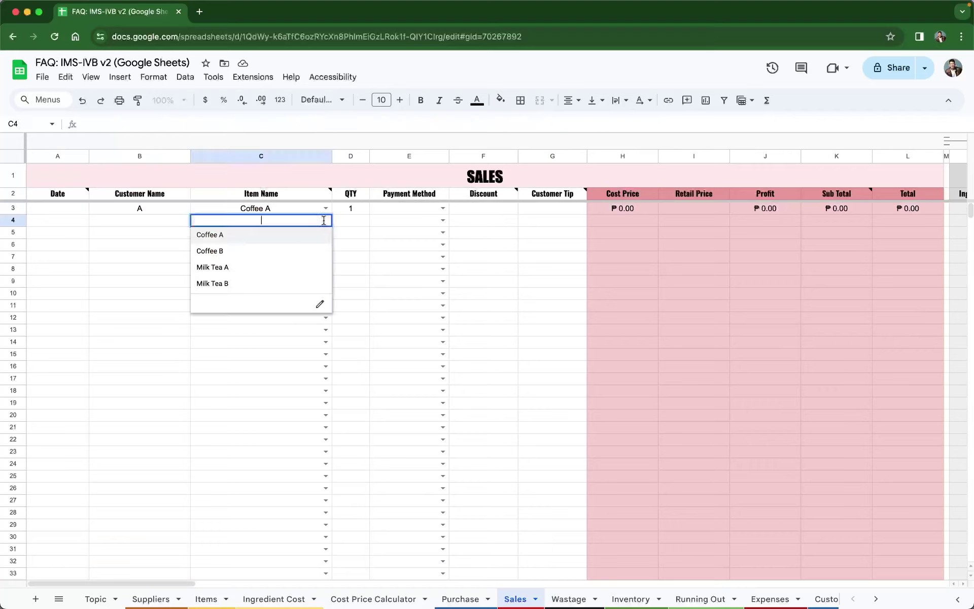
click(304, 267)
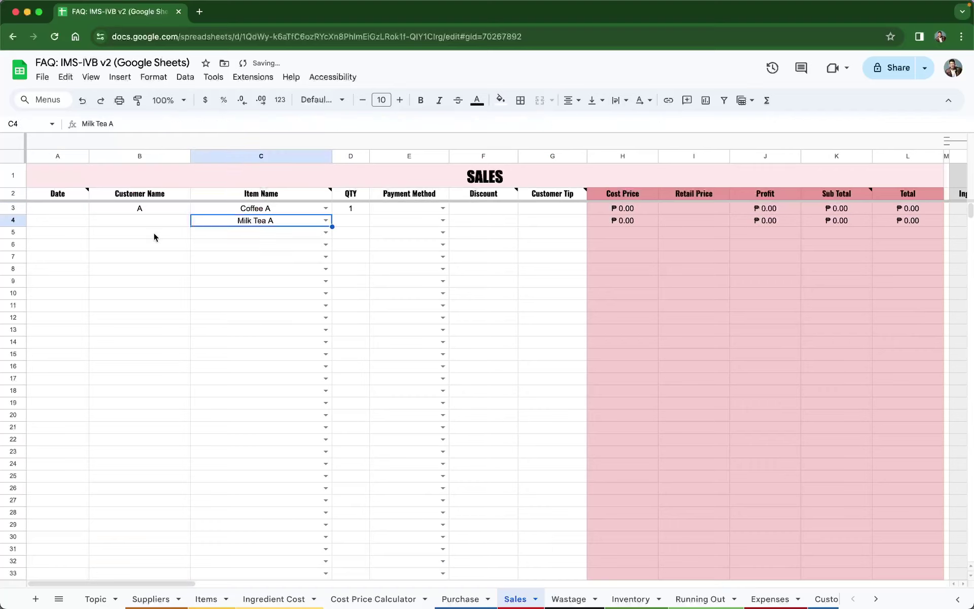
click(139, 221)
key(ctrl+d)
key(shift+space)
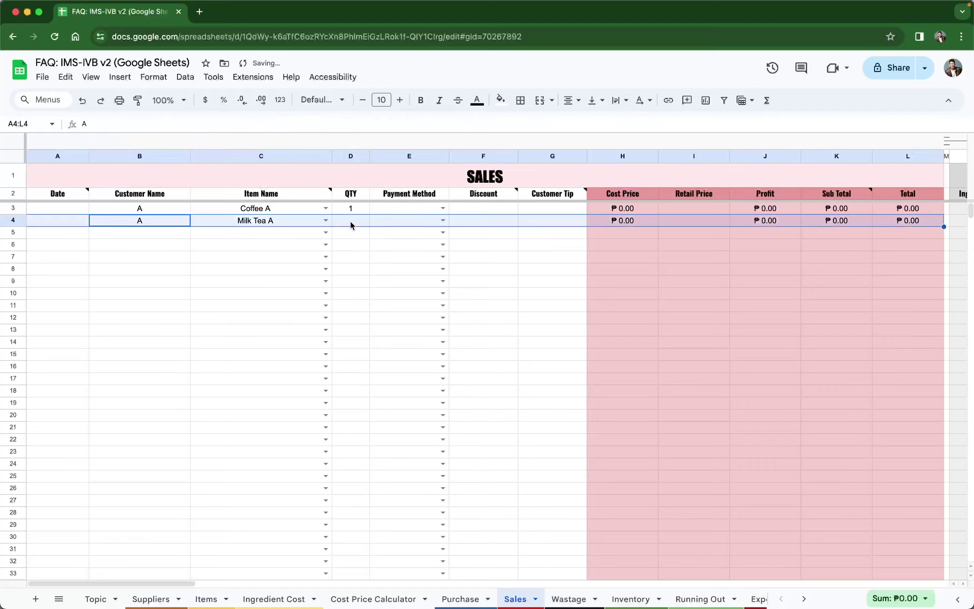
click(350, 221)
text(1)
key(Tab)
key(shift+space)
Check the sale row's Ingredient B deduction in column O and the Straw and Cups columns BT–BU.
scroll(515, 238, right, 10)
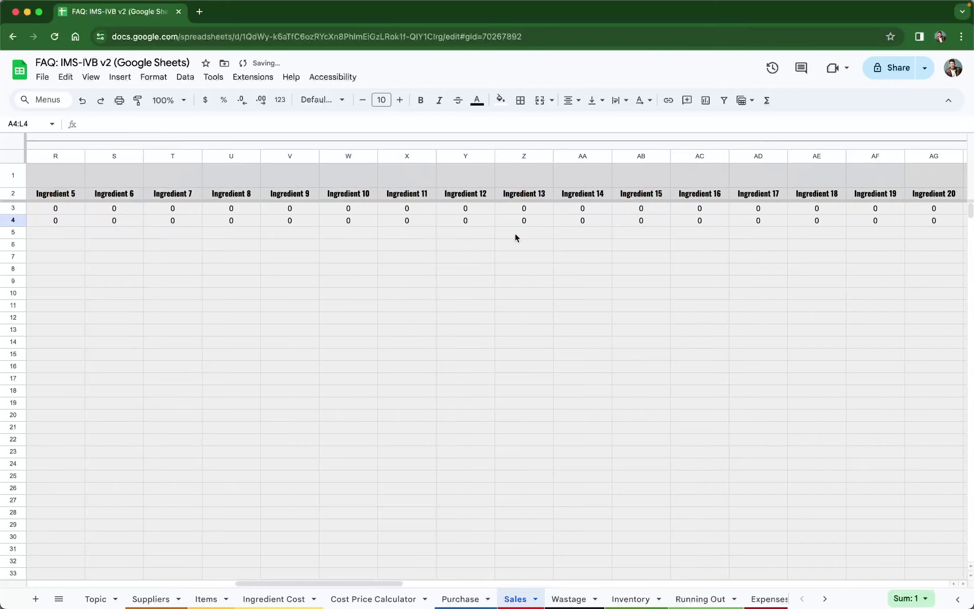
scroll(515, 237, left, 10)
click(475, 222)
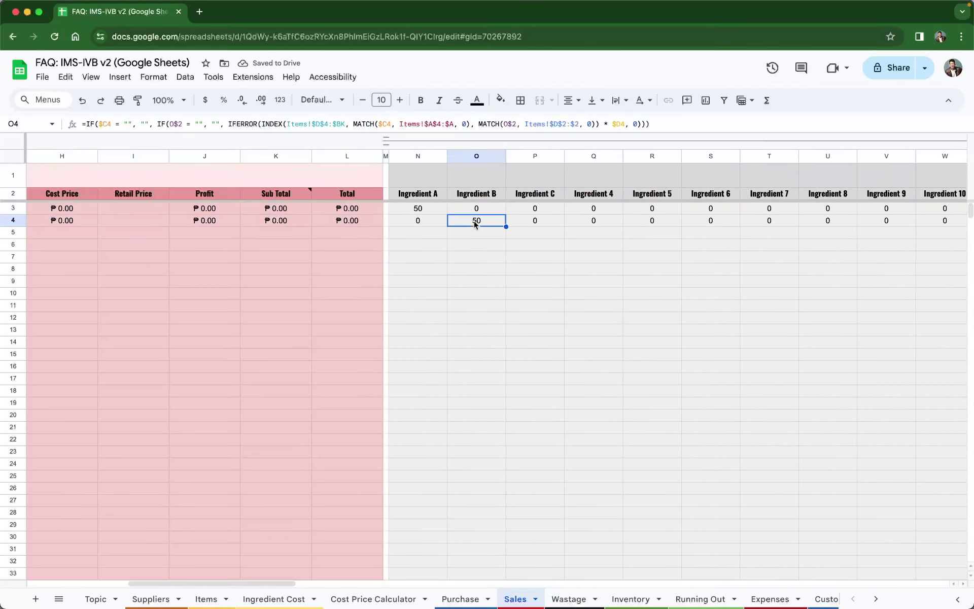
scroll(521, 227, right, 2)
scroll(521, 227, right, 10)
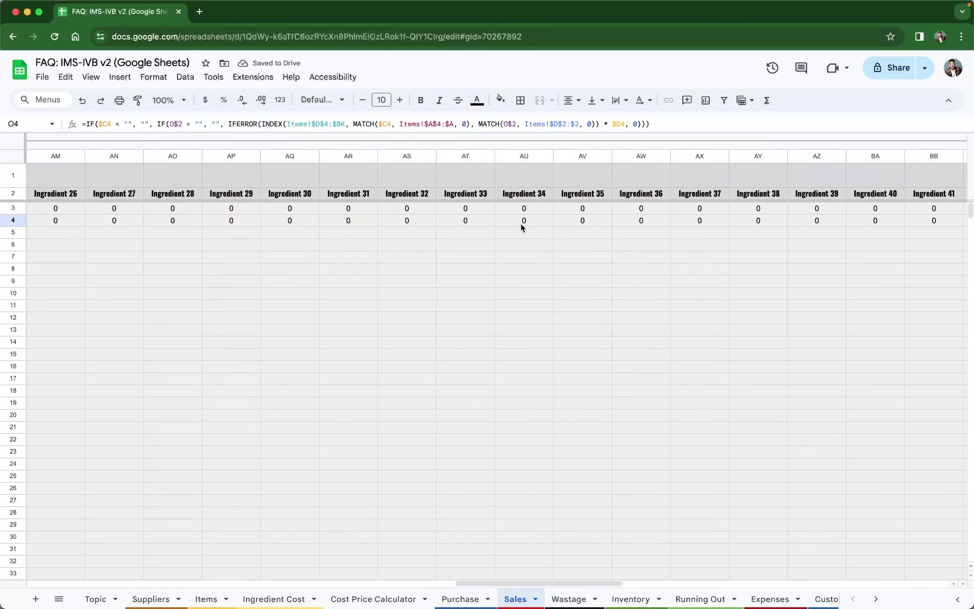
scroll(521, 226, right, 5)
scroll(521, 227, right, 10)
drag(480, 221, 510, 223)
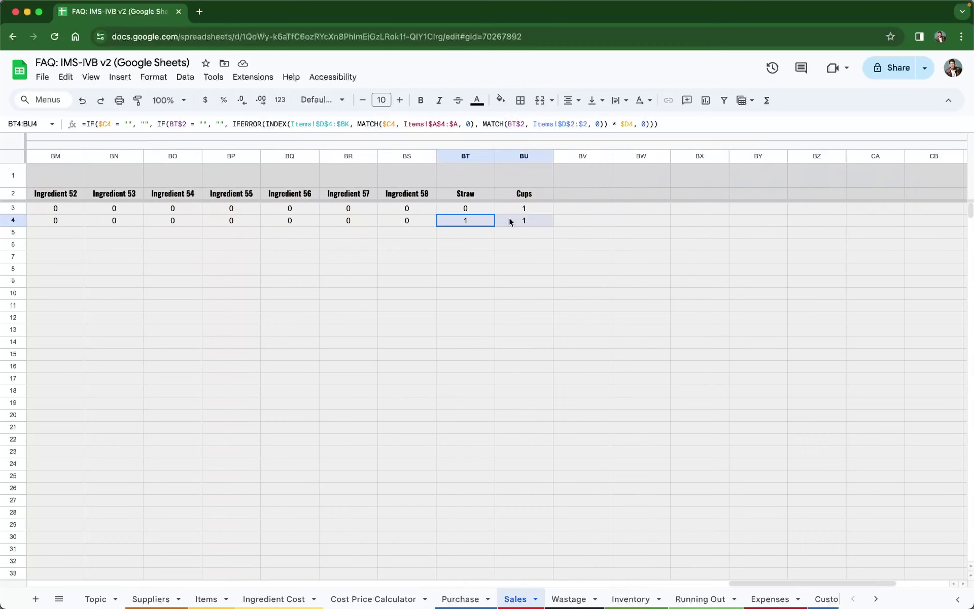
key(ctrl+shift+Left)
scroll(510, 227, left, 10)
scroll(510, 227, left, 5)
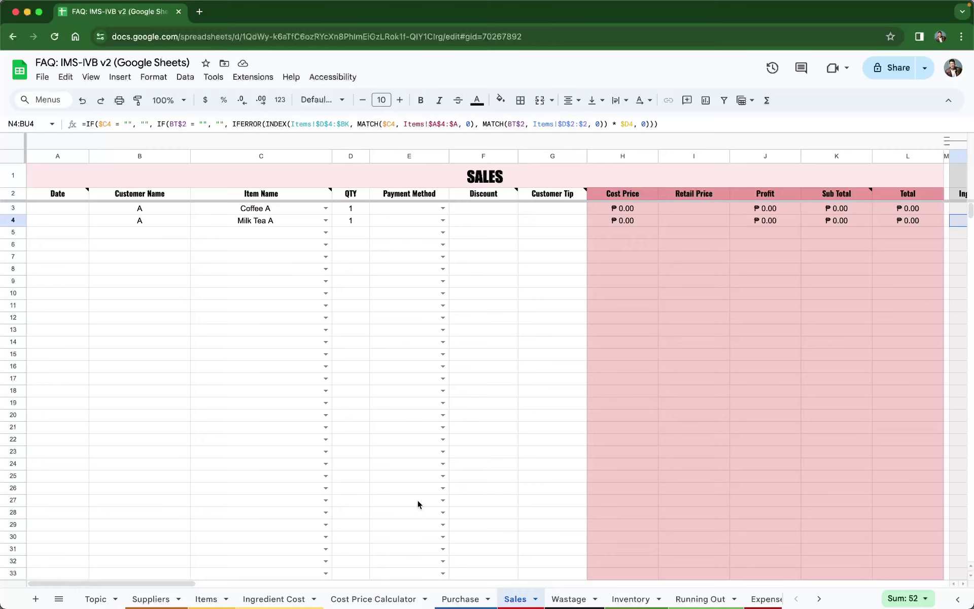
click(629, 599)
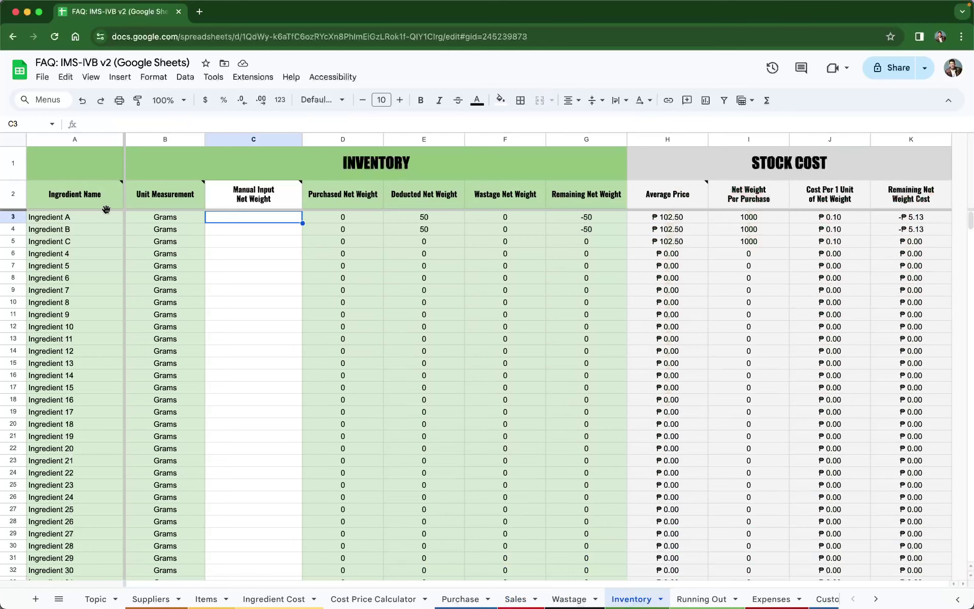
Inspect the deducted-amount formulas for Ingredients A and B and for Straw and Cups in E61–E62.
mouse_move(84, 219)
mouse_down()
mouse_move(568, 251)
mouse_move(569, 233)
mouse_up()
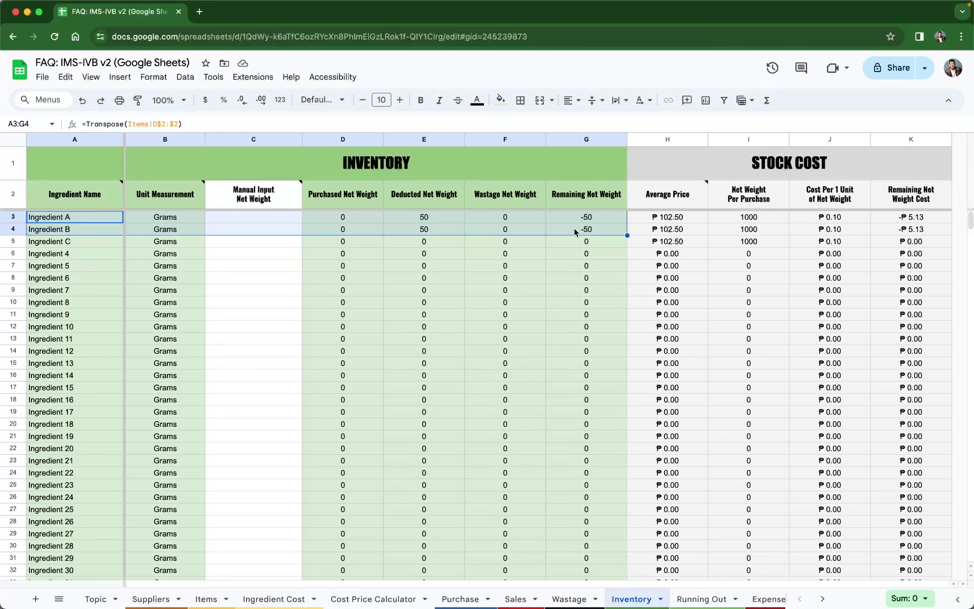
click(425, 219)
drag(428, 226, 569, 230)
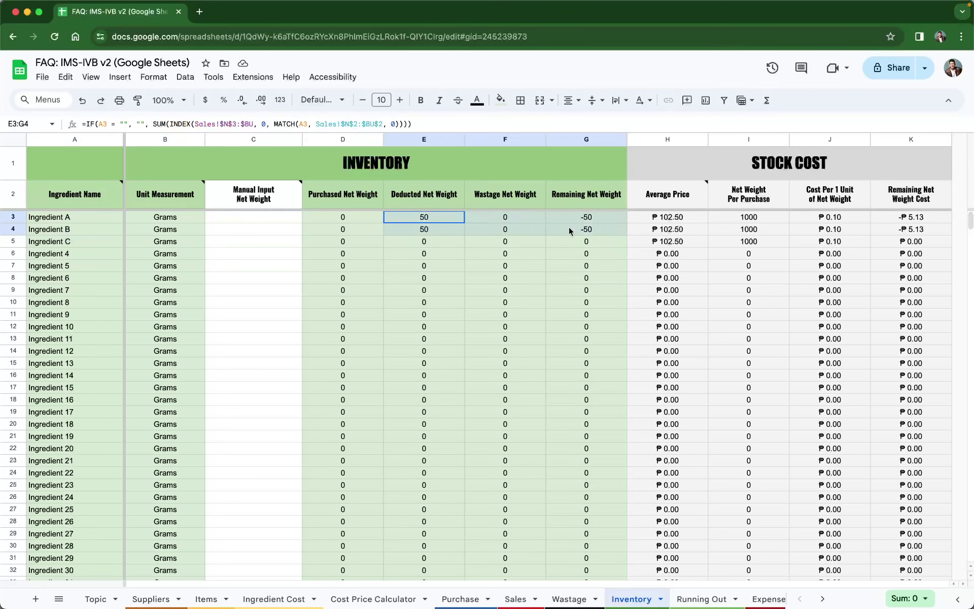
scroll(326, 295, down, 4)
scroll(335, 300, down, 10)
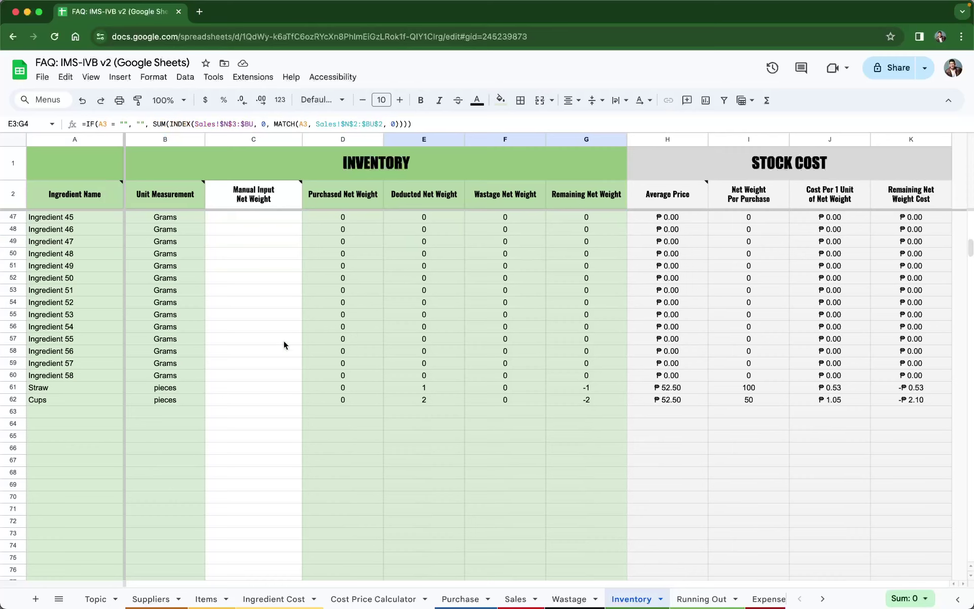
drag(75, 389, 593, 401)
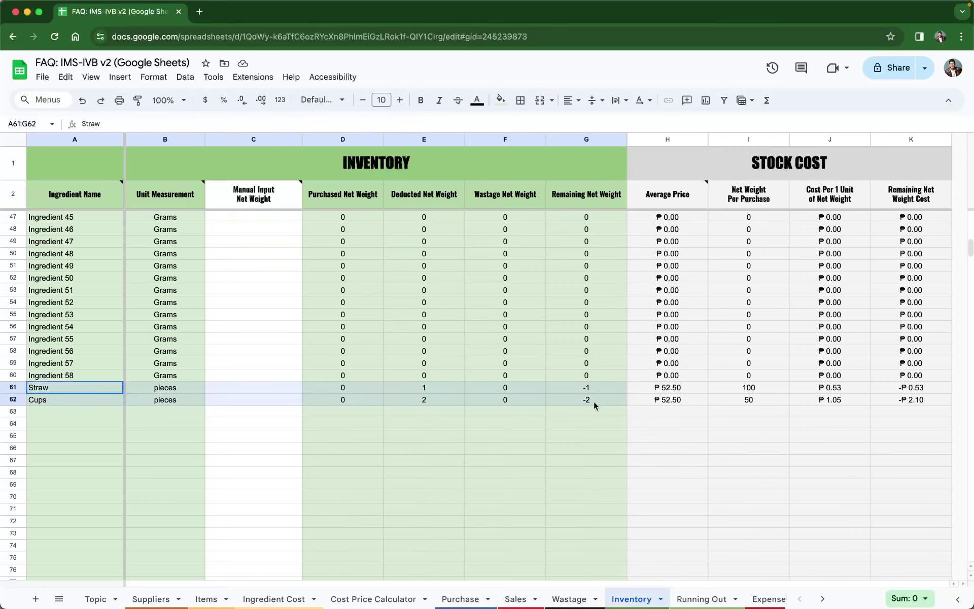
click(422, 391)
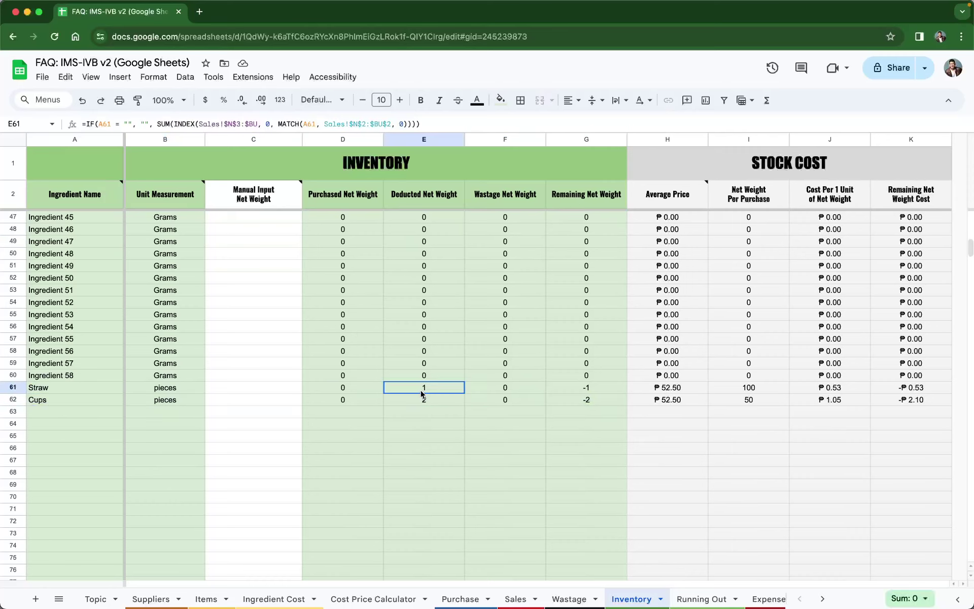
click(424, 401)
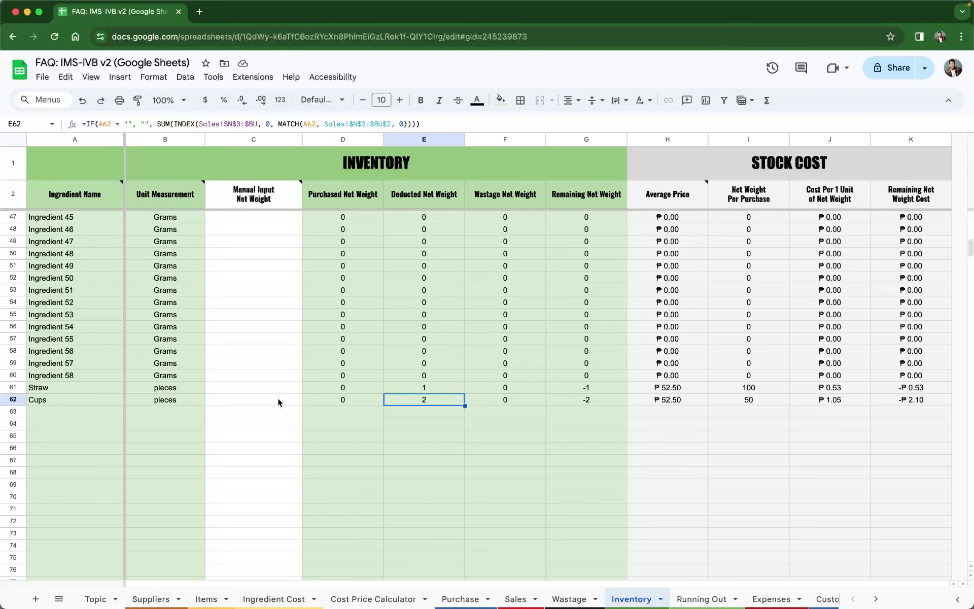
scroll(278, 397, up, 10)
scroll(278, 398, up, 5)
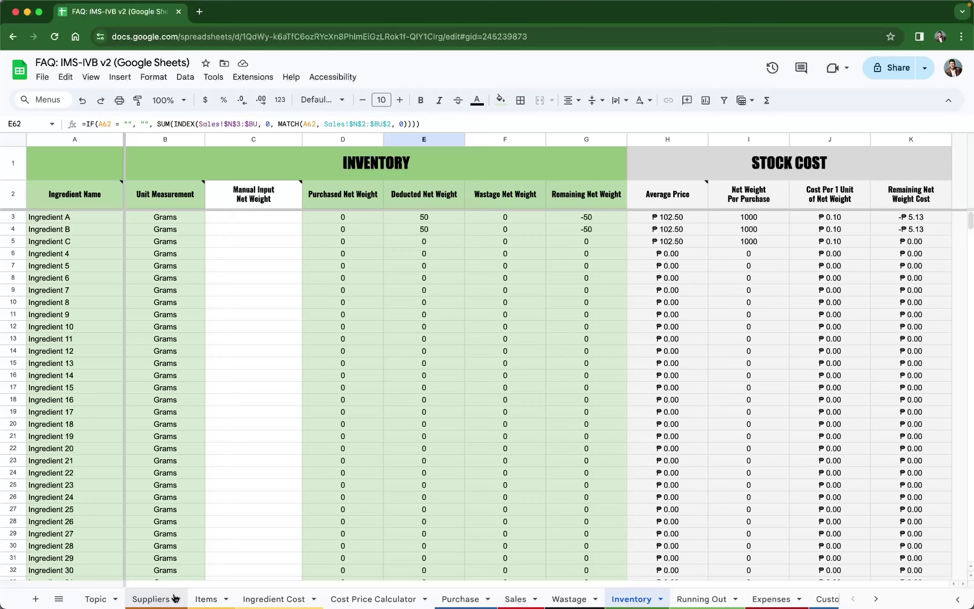
Review the Suppliers sheet, then go to the second FAQ question in Topic cell A5.
click(156, 600)
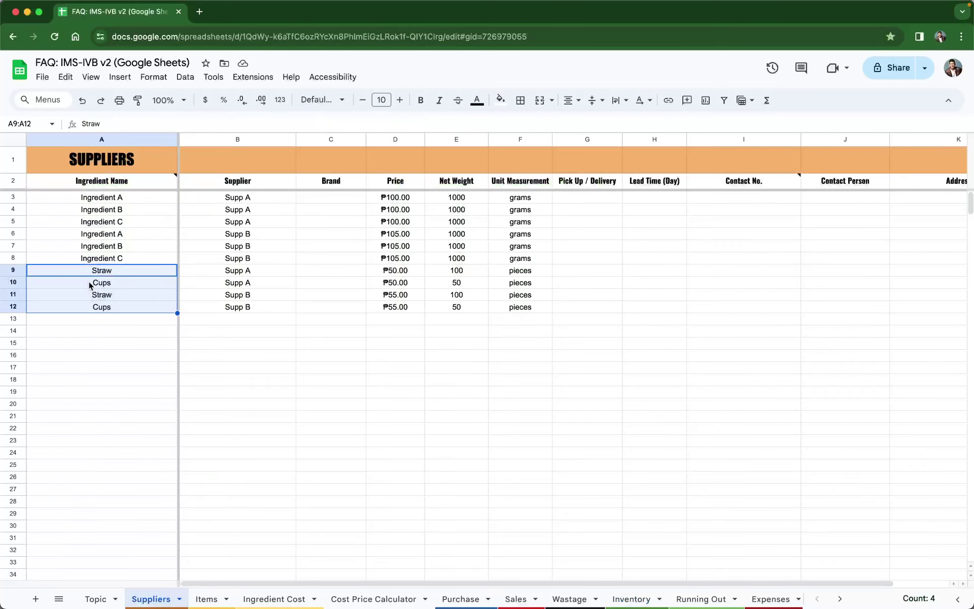
click(99, 598)
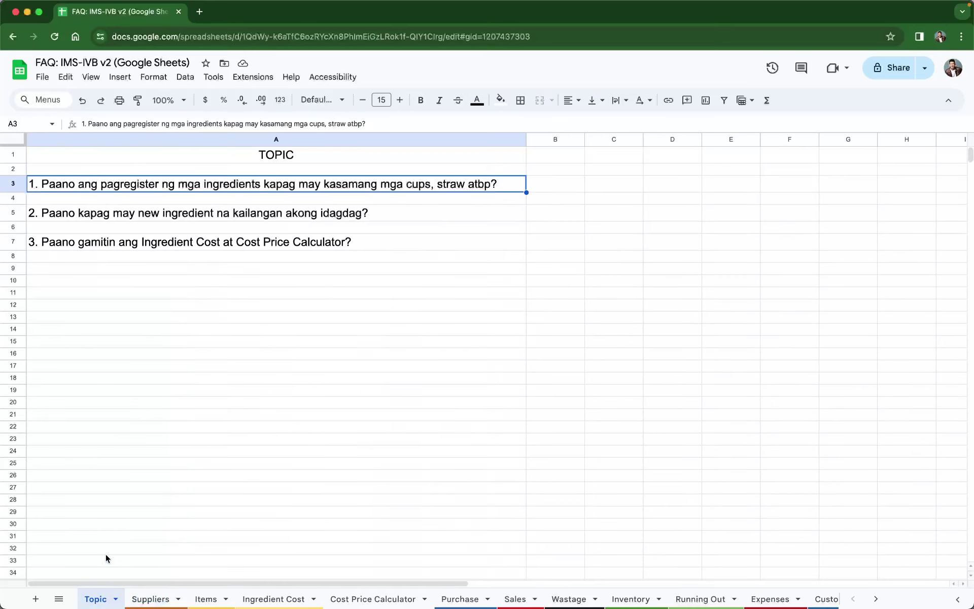
click(281, 217)
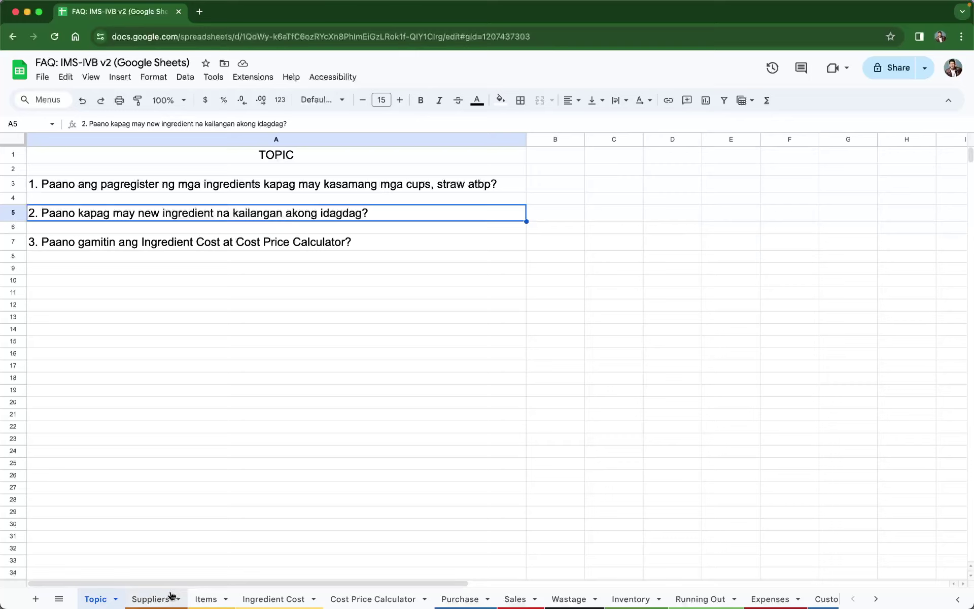
click(202, 599)
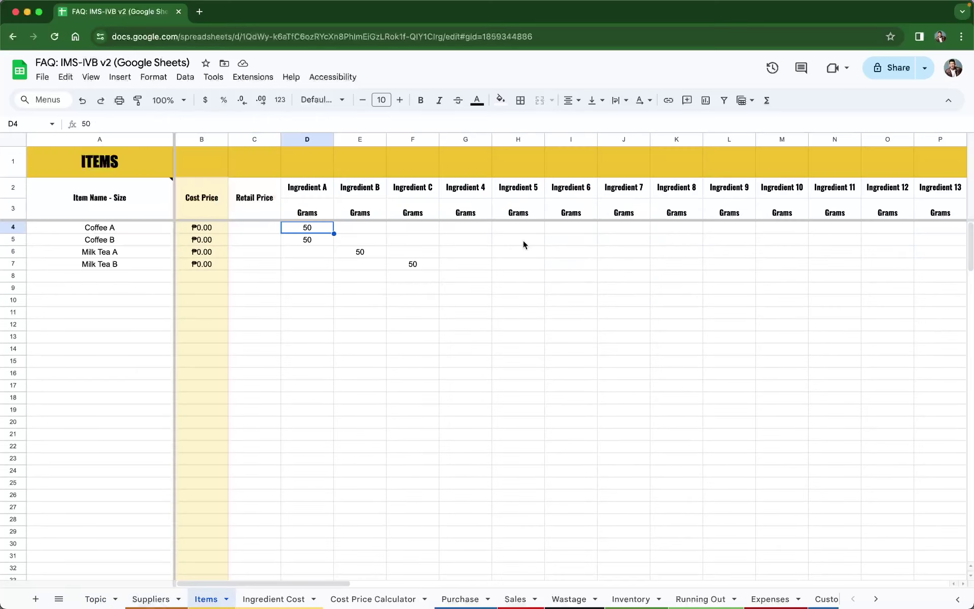
scroll(524, 244, right, 5)
scroll(524, 244, right, 7)
scroll(524, 244, right, 4)
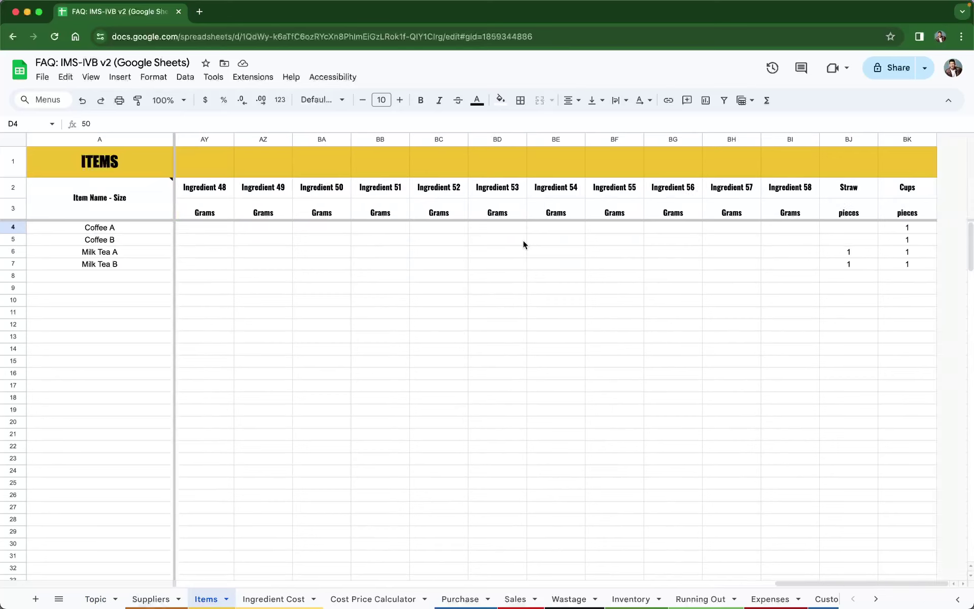
drag(909, 189, 212, 197)
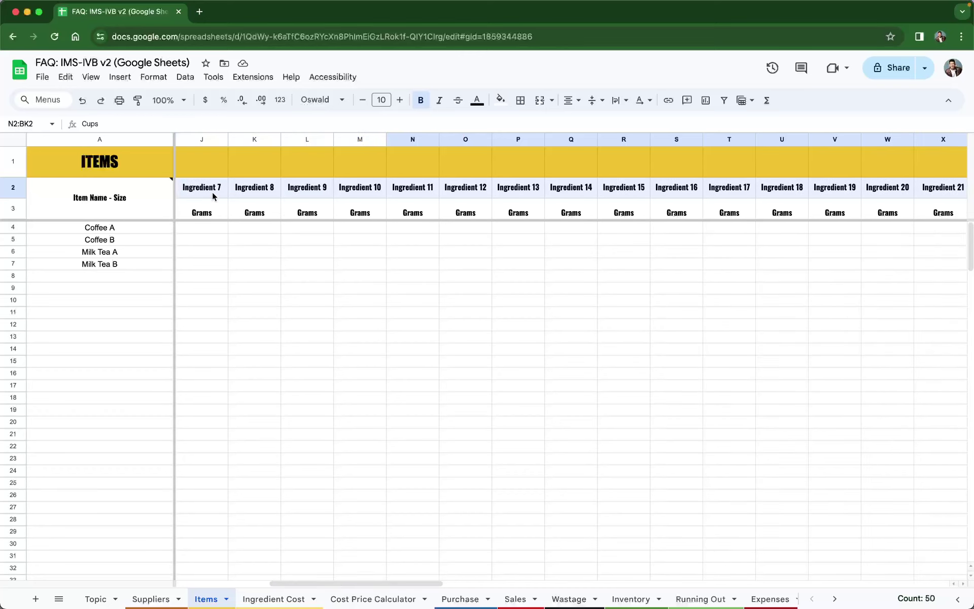
scroll(212, 196, left, 7)
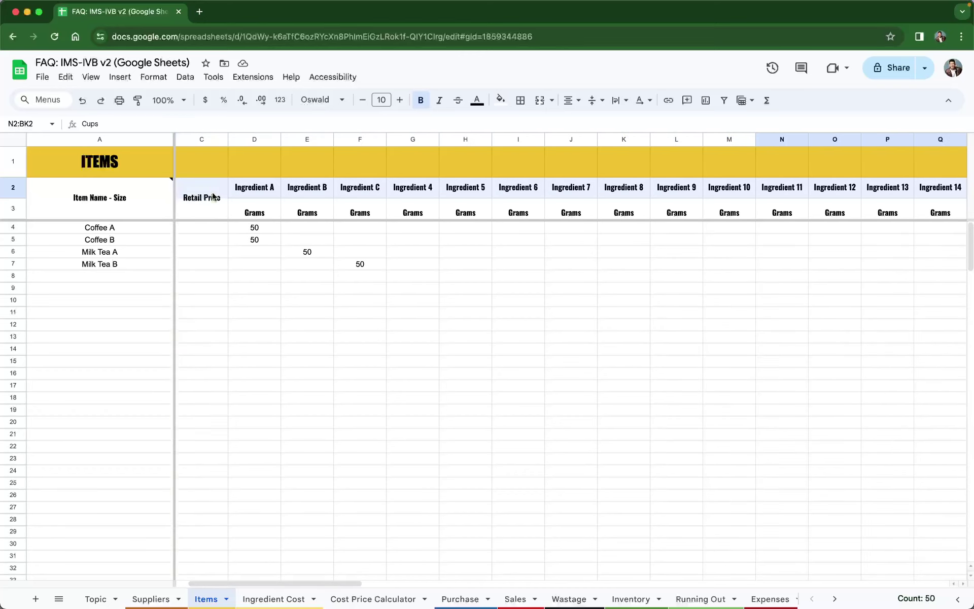
drag(213, 194, 247, 192)
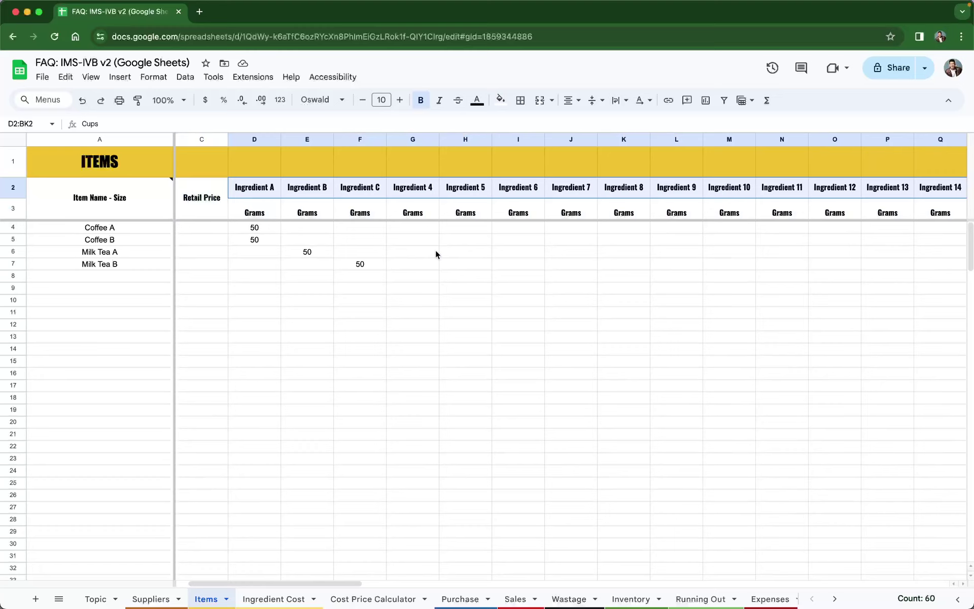
scroll(436, 254, right, 5)
scroll(435, 253, right, 5)
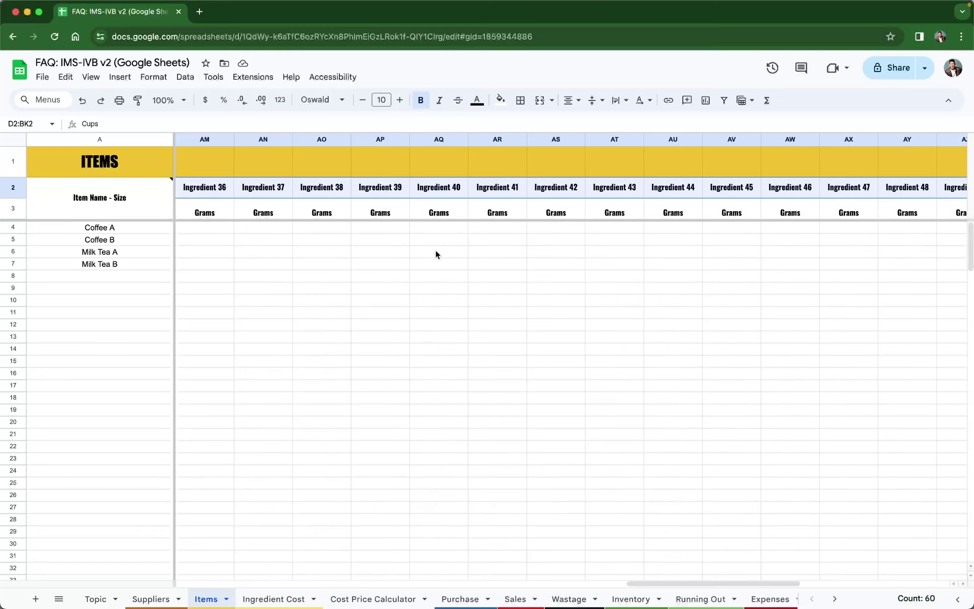
scroll(435, 254, right, 5)
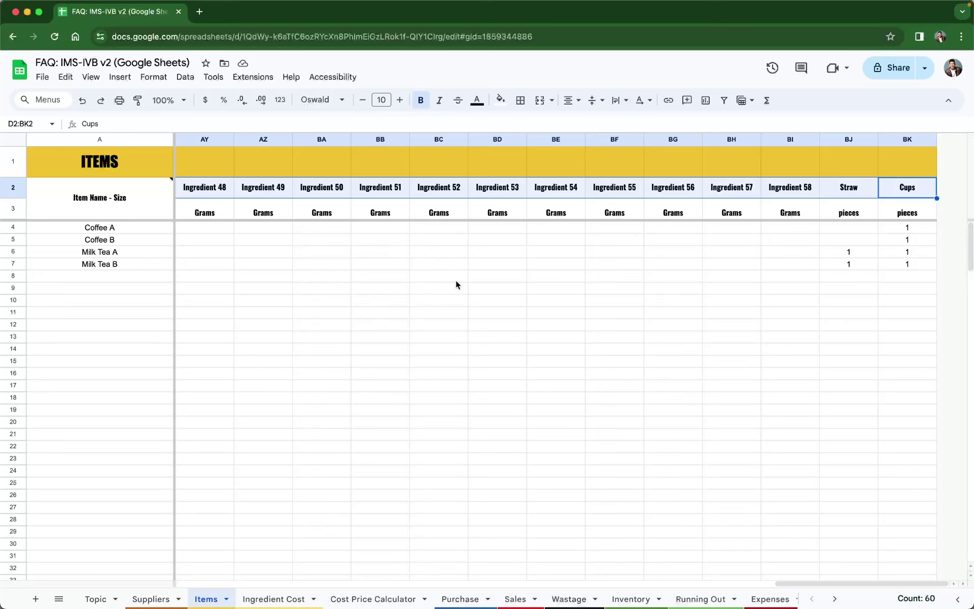
scroll(456, 280, left, 5)
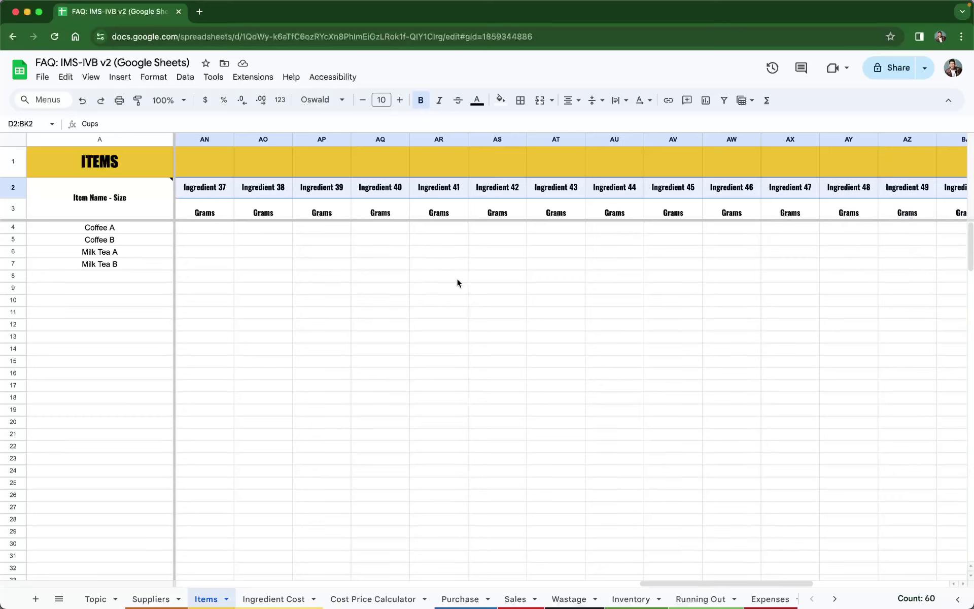
scroll(456, 279, left, 10)
scroll(456, 279, left, 7)
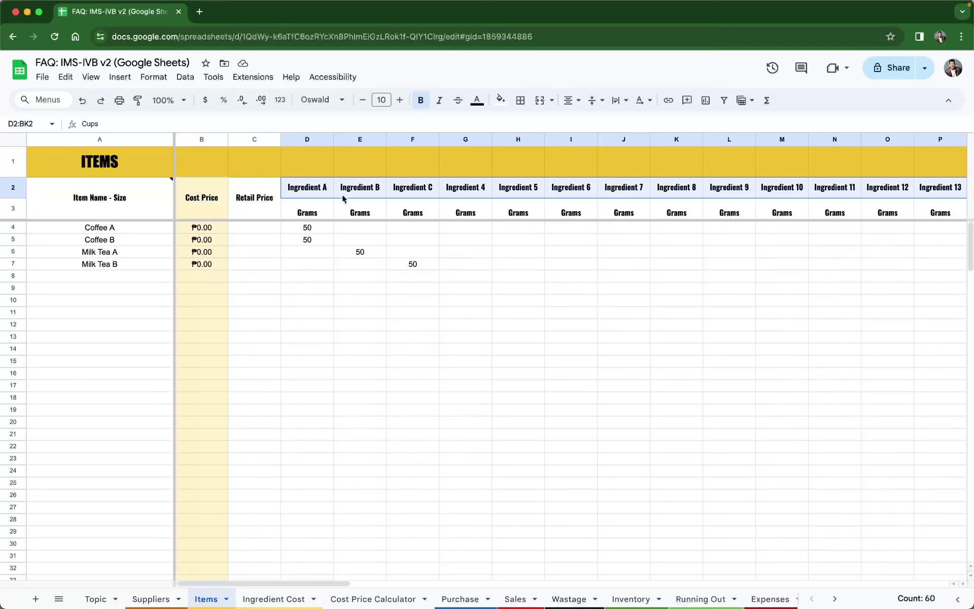
click(317, 139)
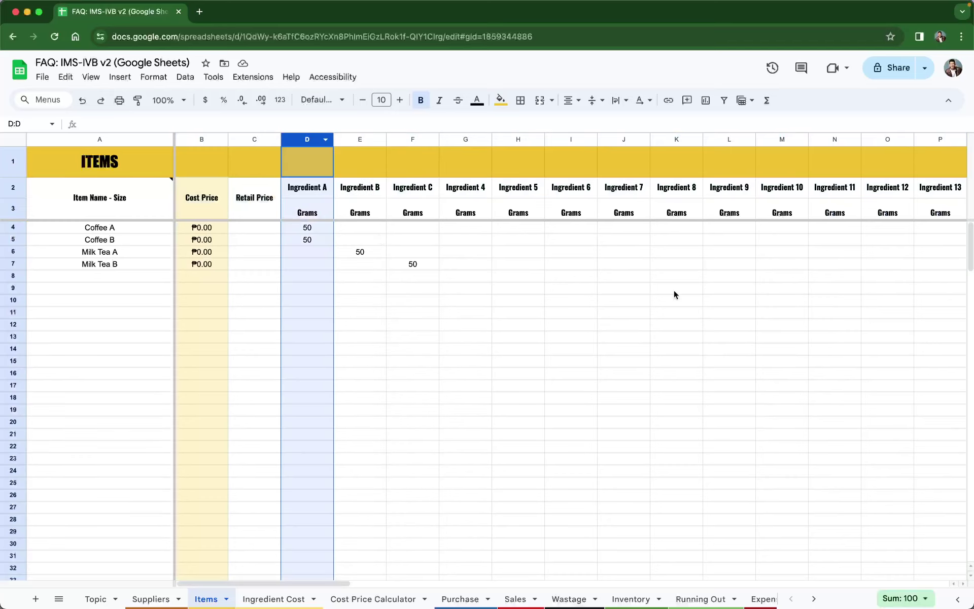
scroll(675, 294, right, 20)
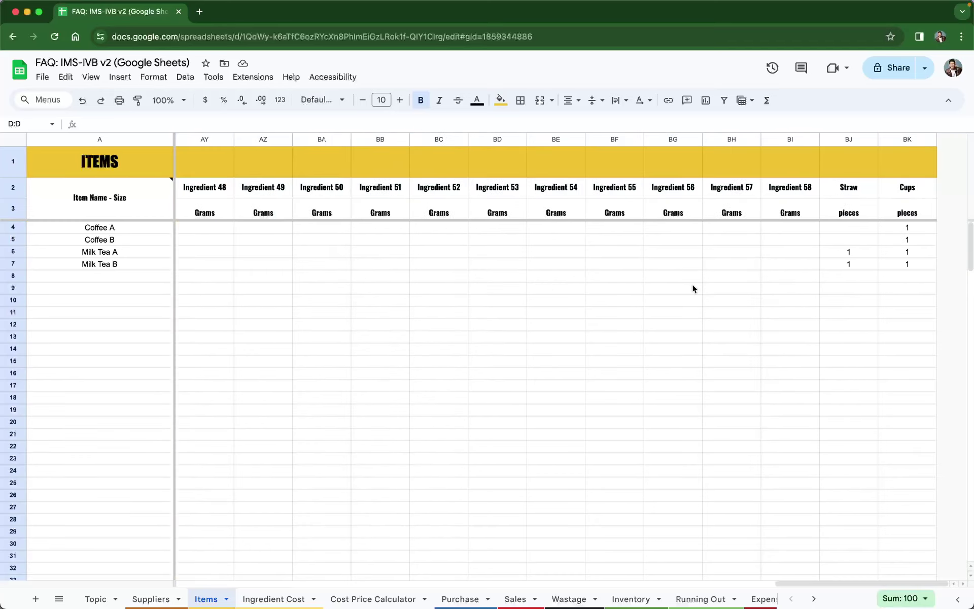
click(898, 140)
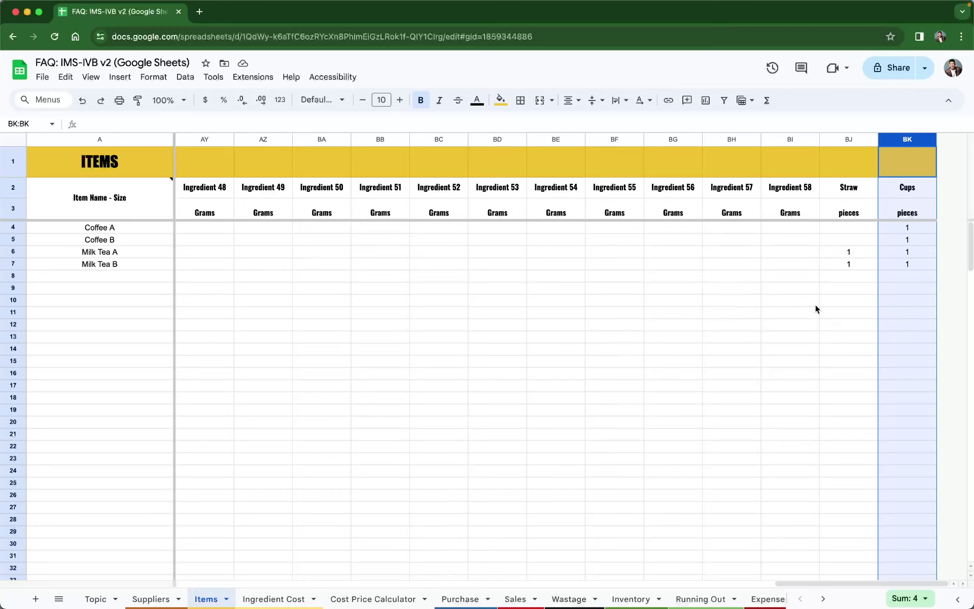
click(903, 189)
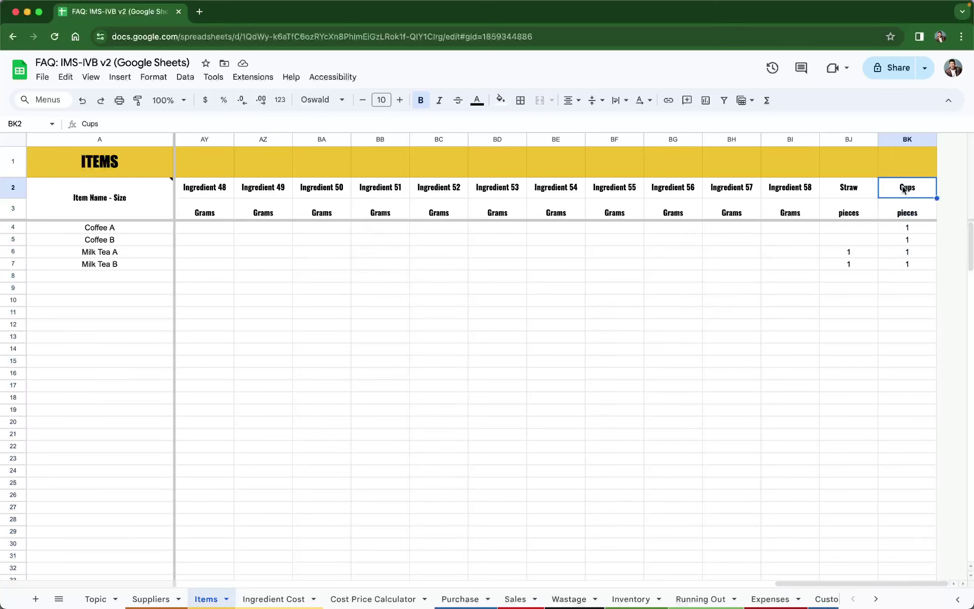
scroll(438, 233, left, 15)
scroll(413, 233, left, 3)
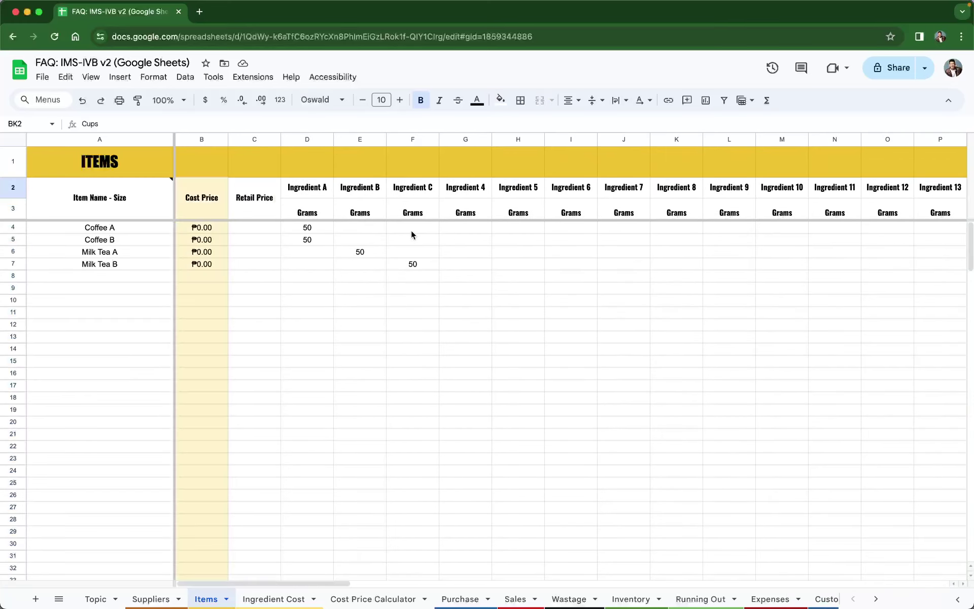
click(319, 196)
scroll(579, 218, right, 15)
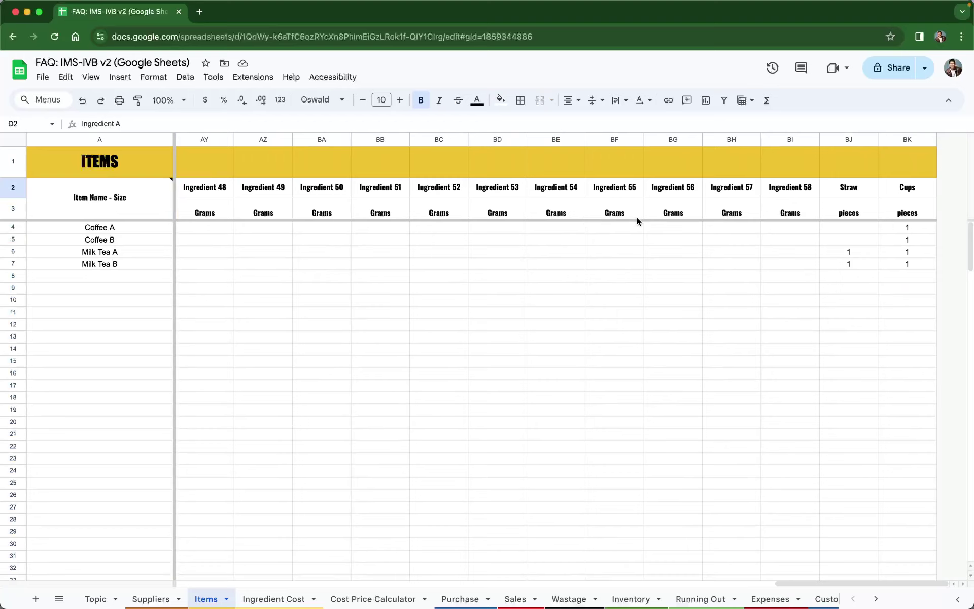
click(905, 190)
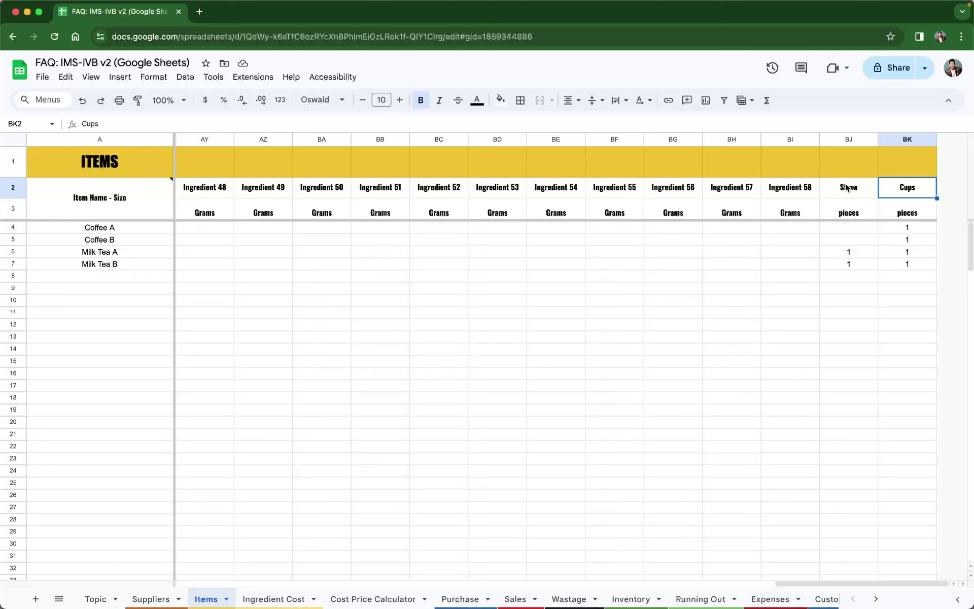
drag(846, 187, 903, 189)
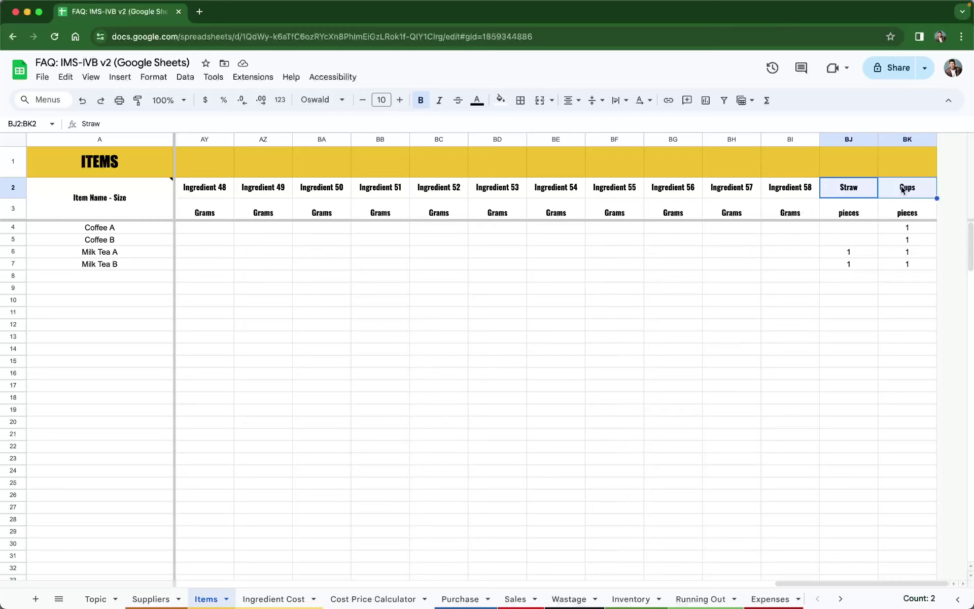
Insert two blank columns to the right of Ingredient 57 and 58.
mouse_move(732, 139)
drag(731, 142, 779, 136)
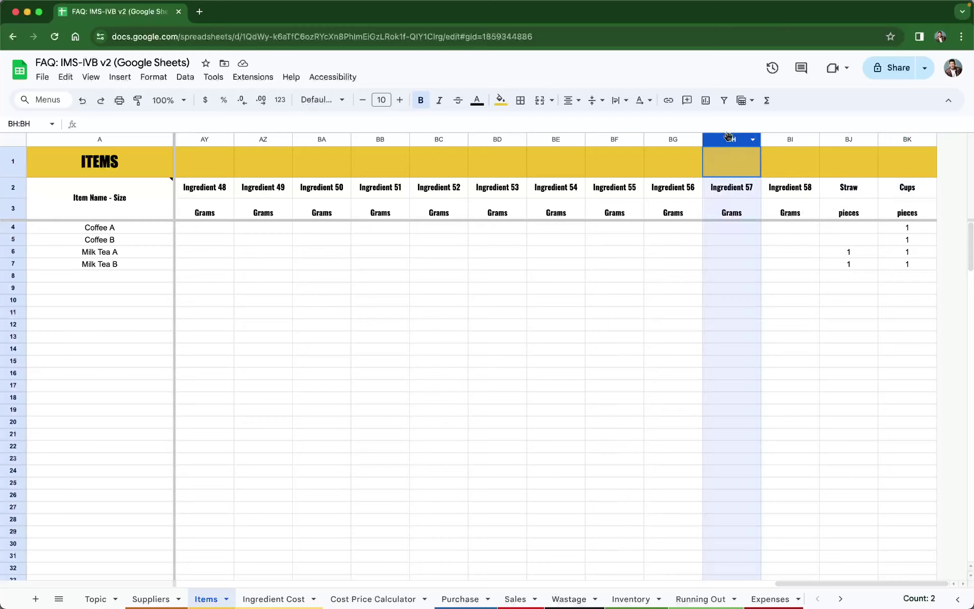
right_click(781, 141)
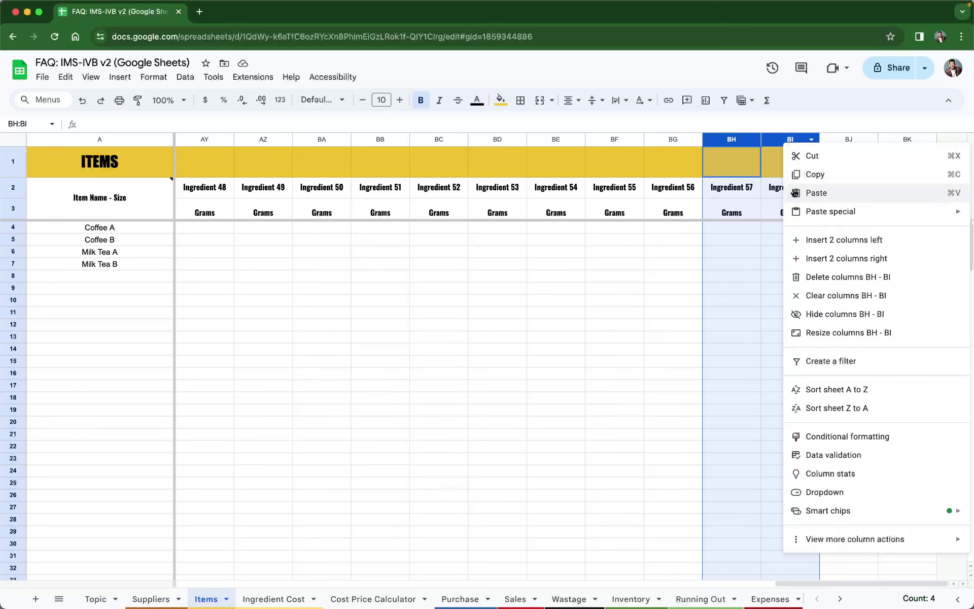
click(814, 258)
scroll(811, 259, right, 2)
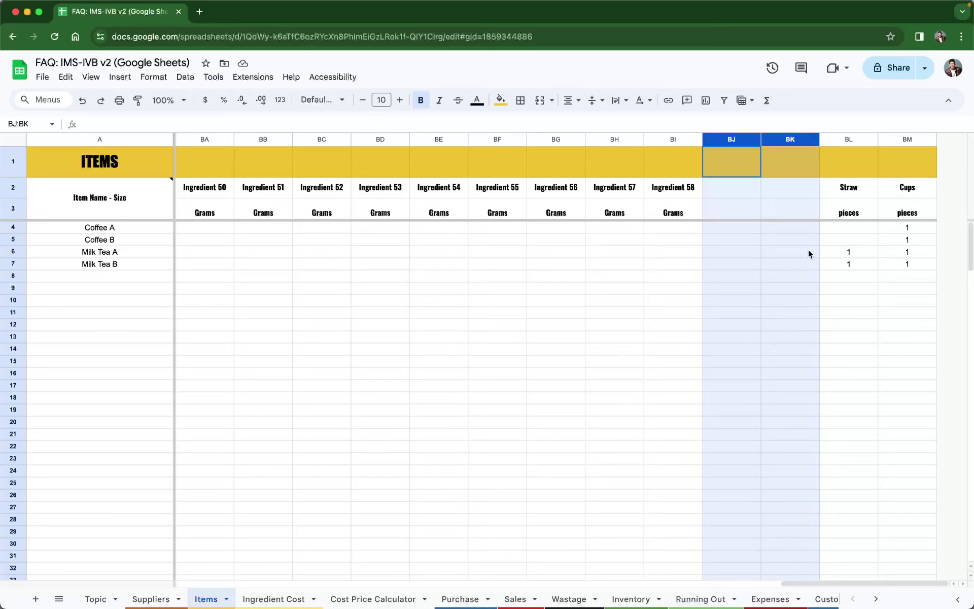
Add a column after Cups, then undo it, keeping only the two new blank columns.
click(908, 141)
right_click(908, 141)
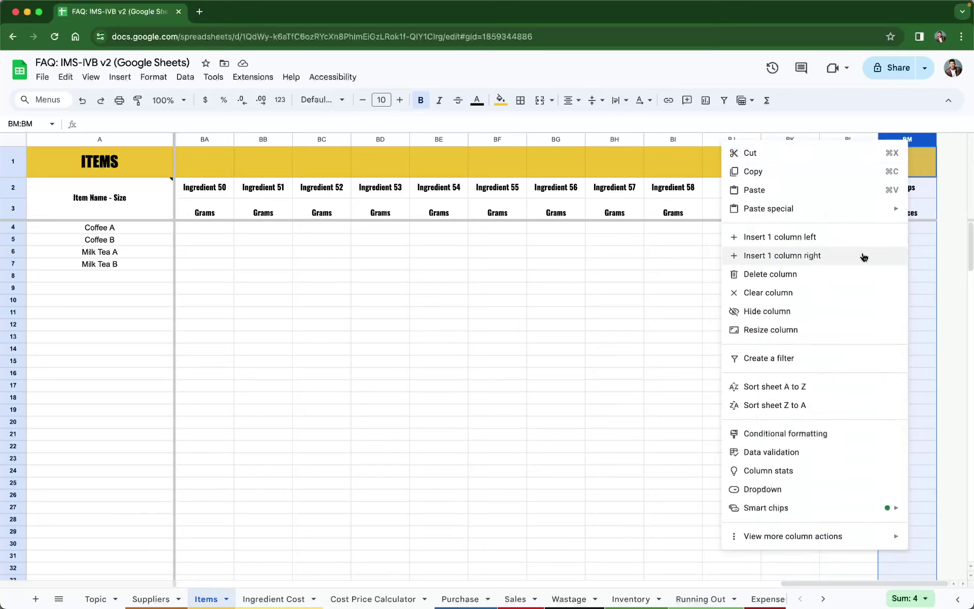
click(864, 257)
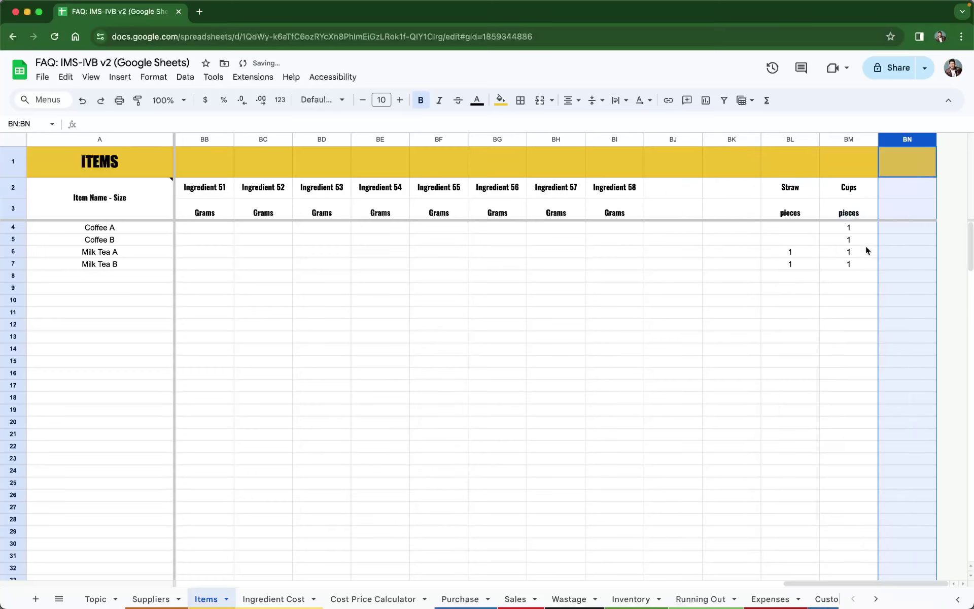
drag(910, 162, 908, 434)
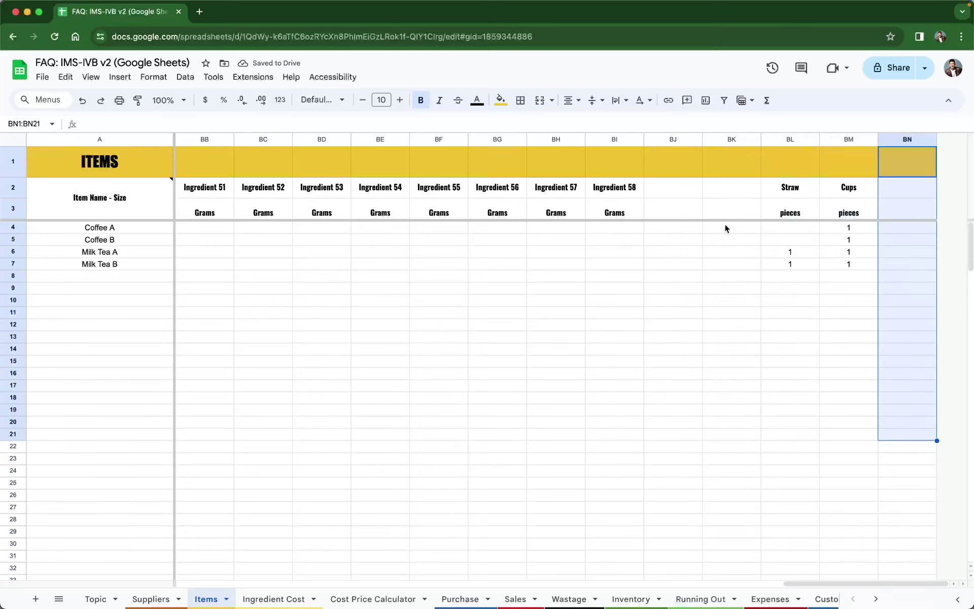
drag(722, 166, 699, 462)
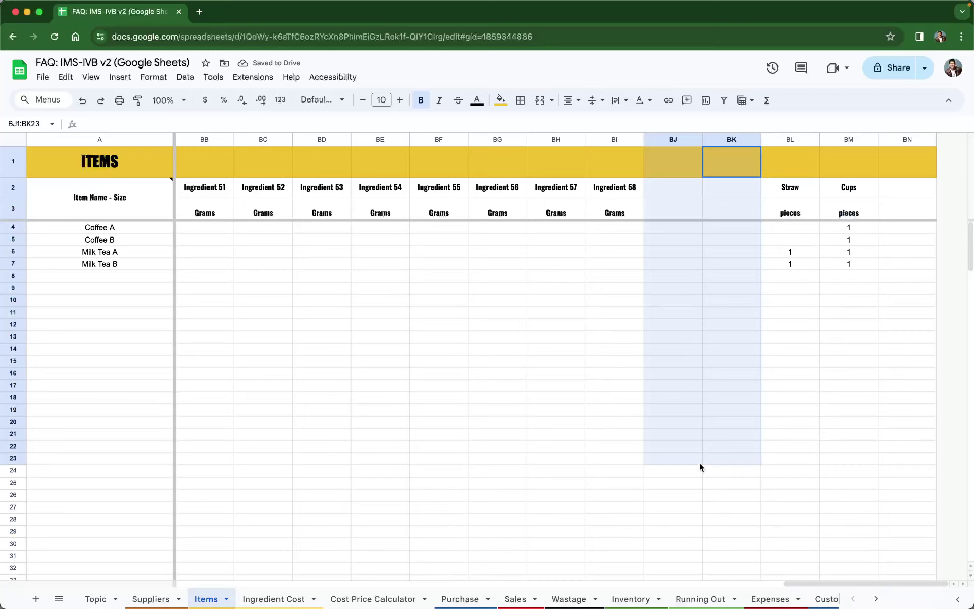
key(super+z)
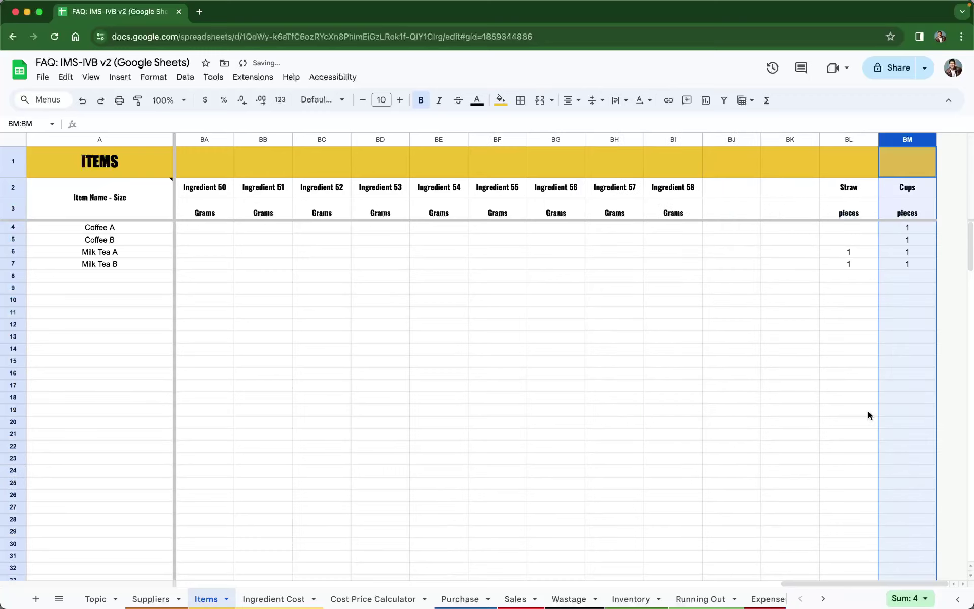
click(747, 195)
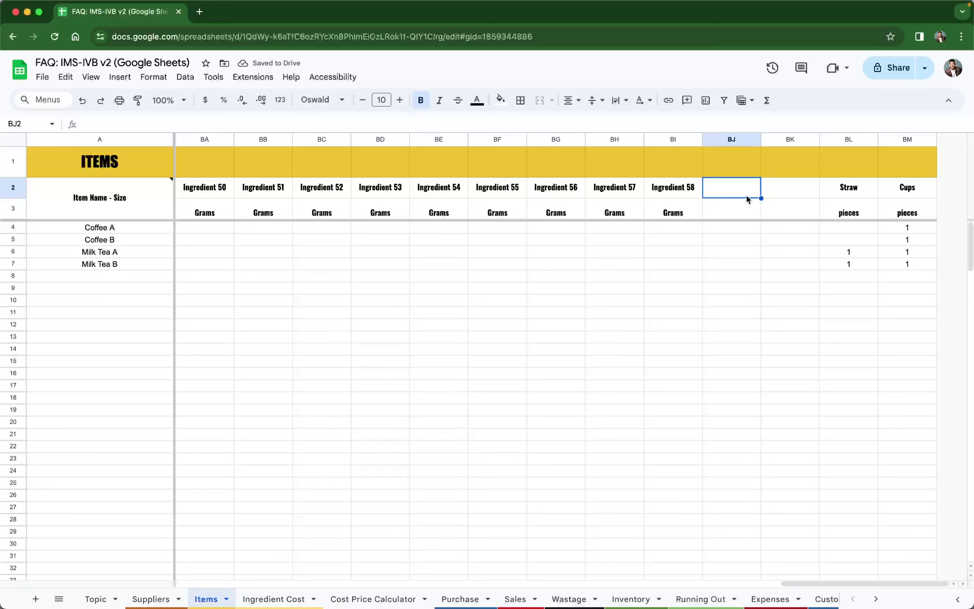
Enter 'Sample A' and 'Sample B' as headers of the new Items columns BJ and BK.
text(Sample A)
key(Tab)
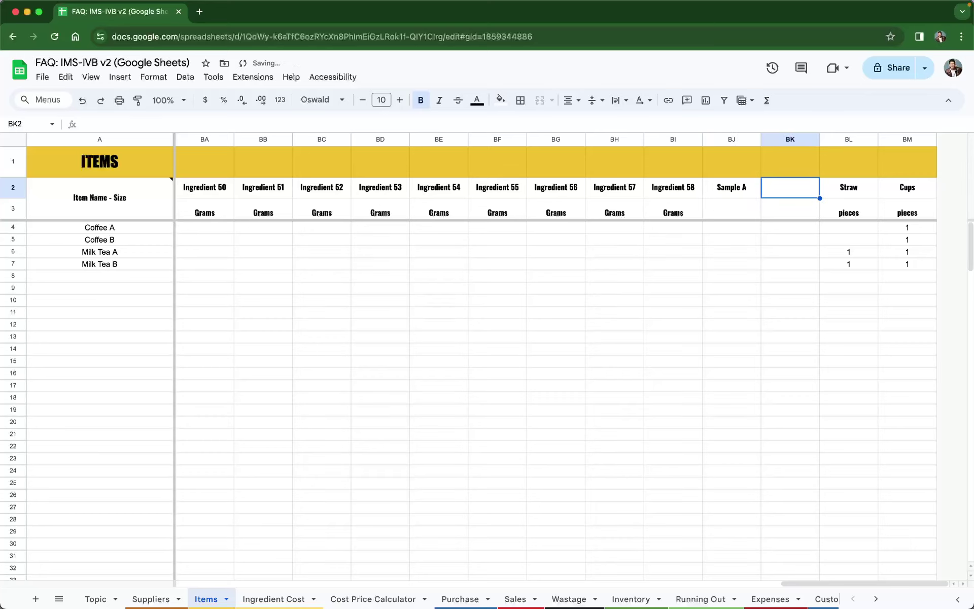
text(Sample )
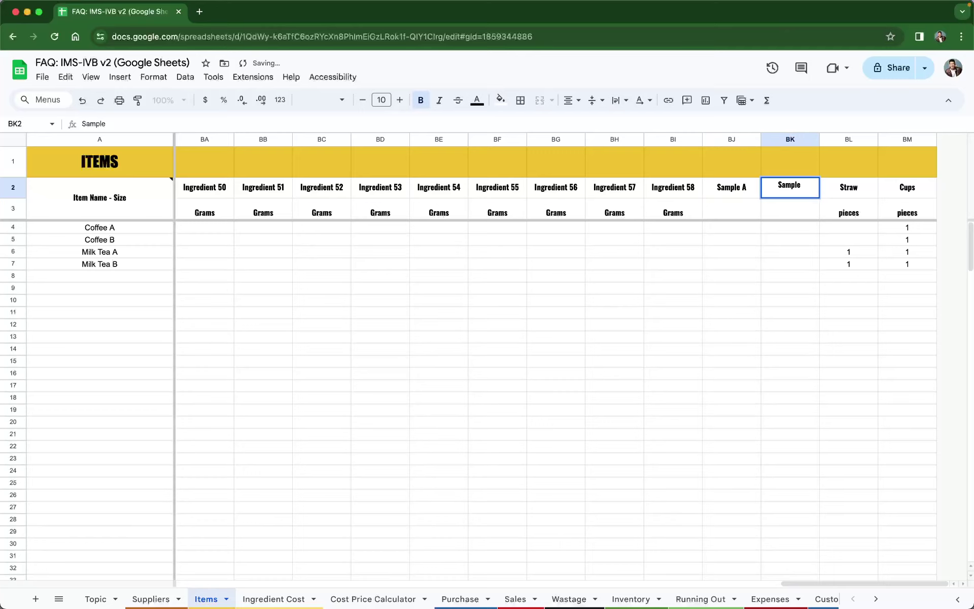
text(B)
key(Return)
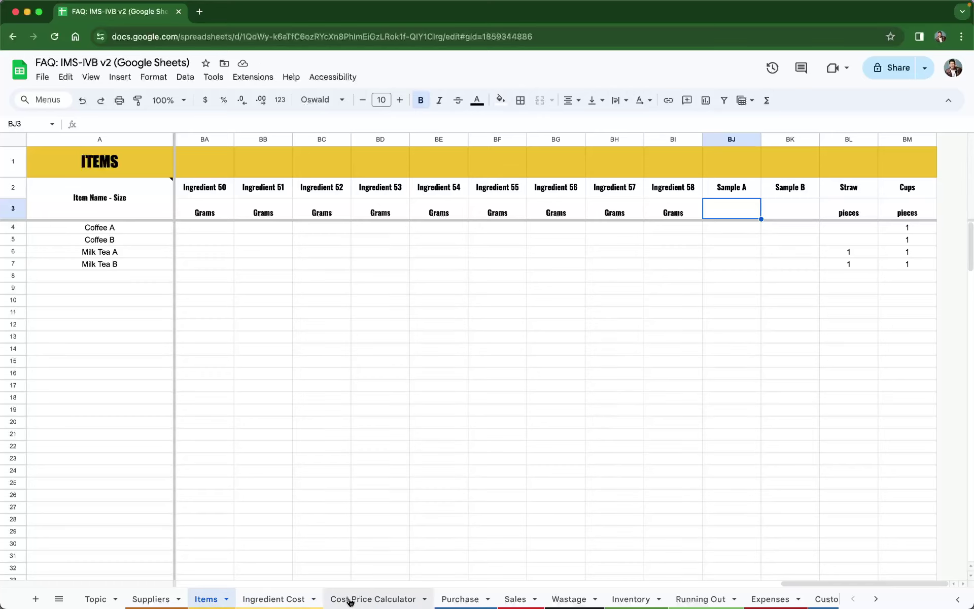
click(528, 602)
scroll(593, 248, right, 10)
scroll(593, 248, right, 5)
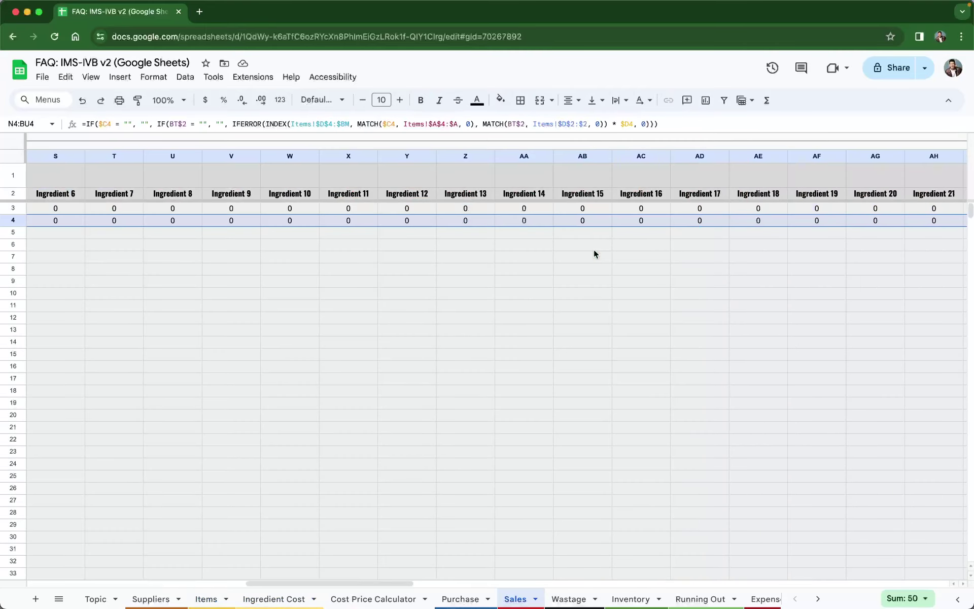
scroll(593, 248, right, 5)
scroll(593, 248, right, 1)
scroll(593, 249, right, 5)
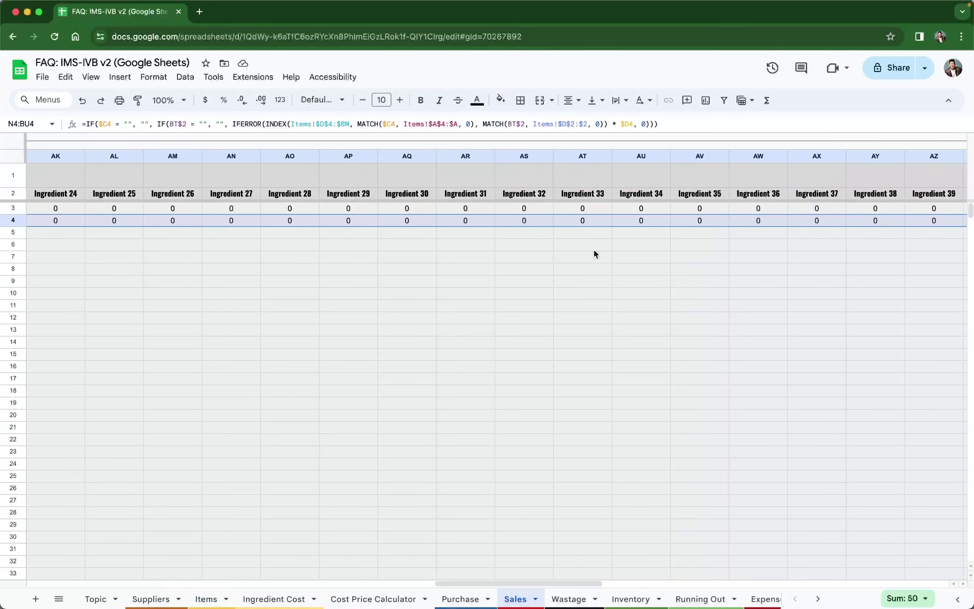
scroll(594, 249, right, 7)
scroll(598, 264, right, 10)
scroll(608, 289, left, 5)
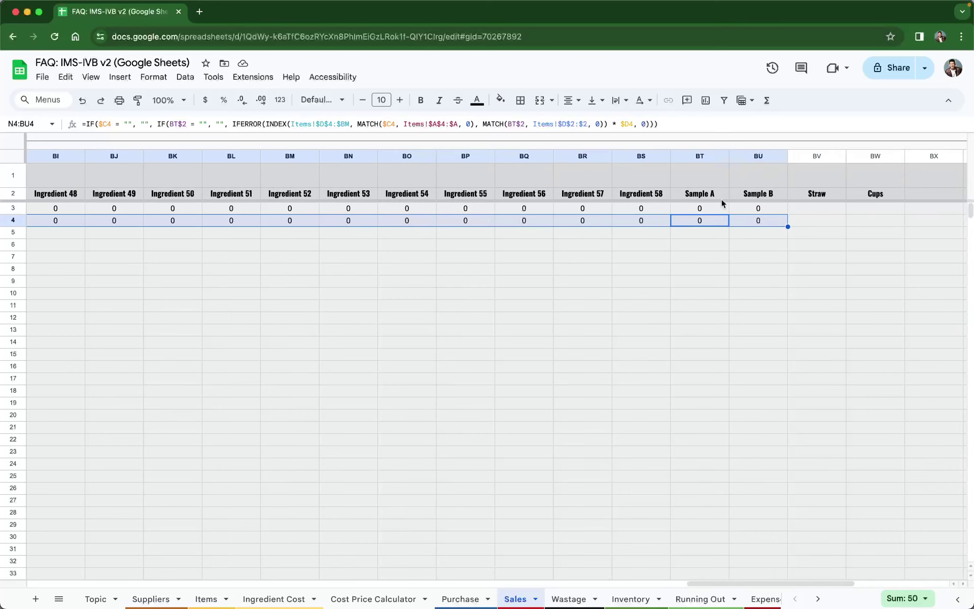
click(708, 194)
drag(707, 195, 743, 196)
scroll(745, 198, right, 2)
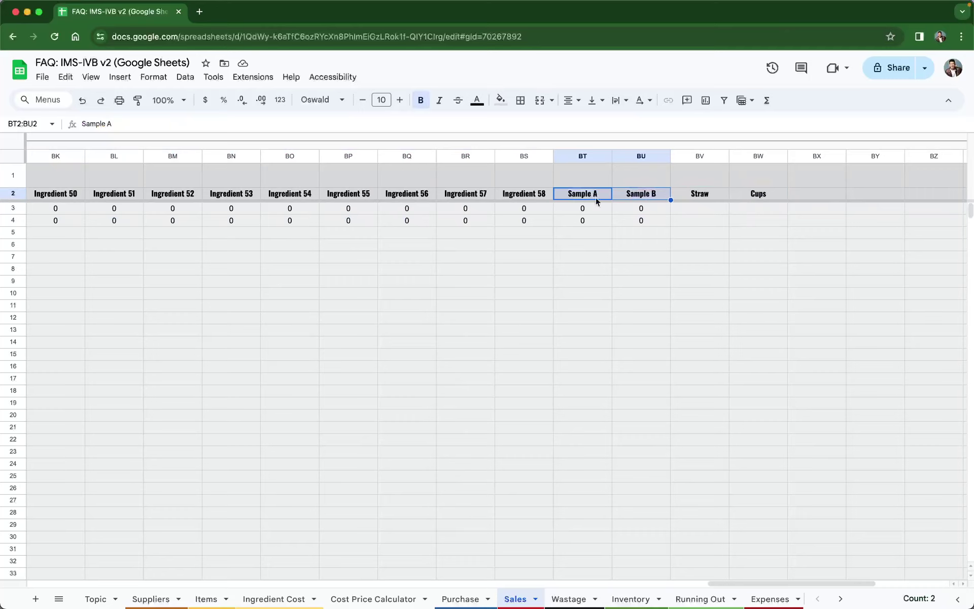
drag(701, 200, 757, 198)
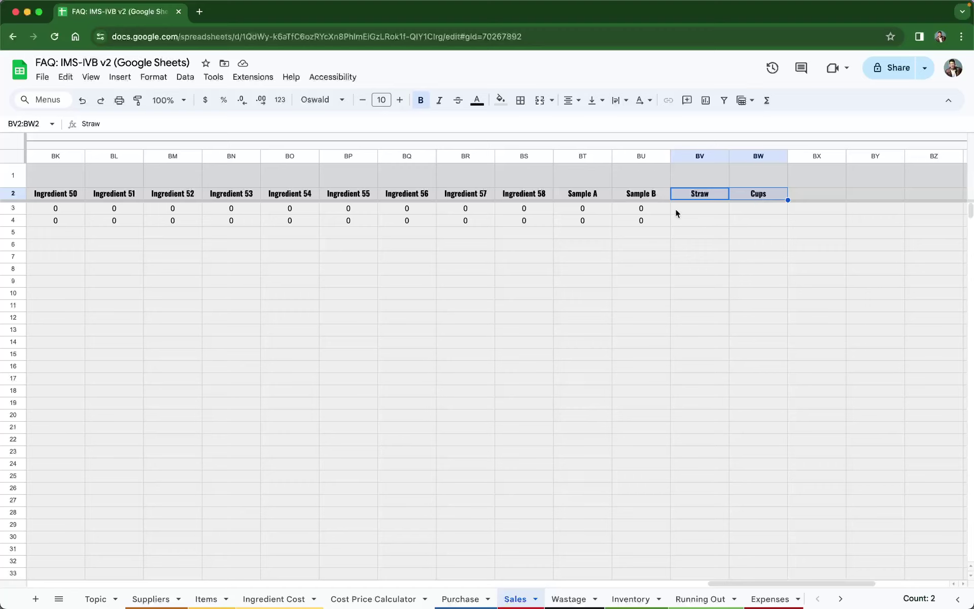
drag(711, 208, 780, 429)
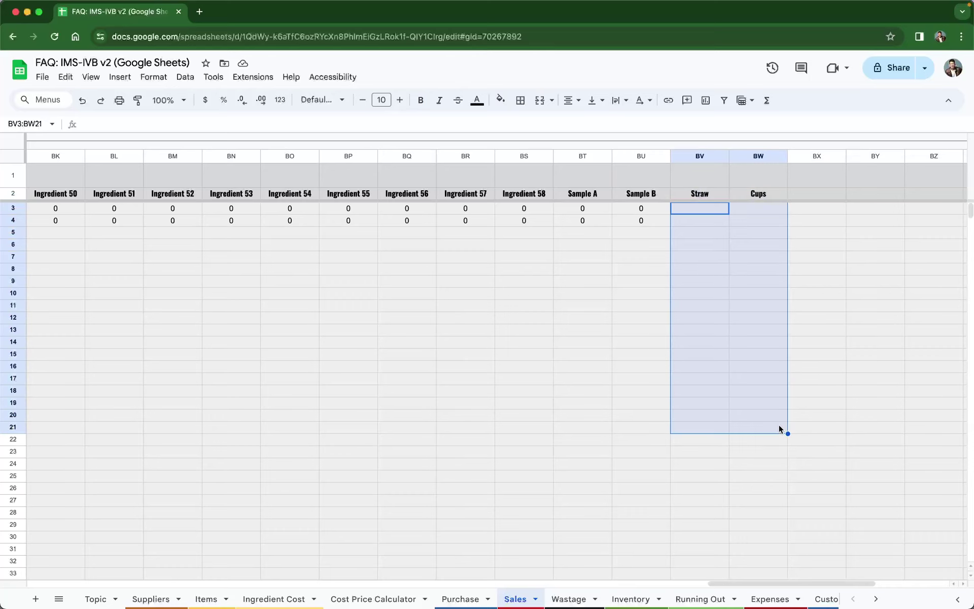
click(634, 212)
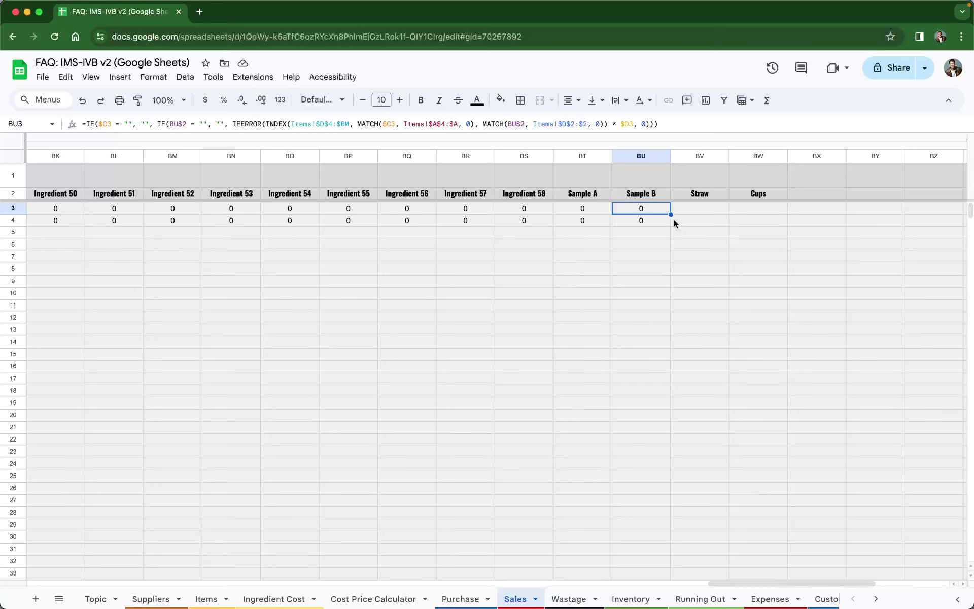
Copy the Sample B formula and paste it down the Straw and Cups columns BV:BW.
right_click(646, 213)
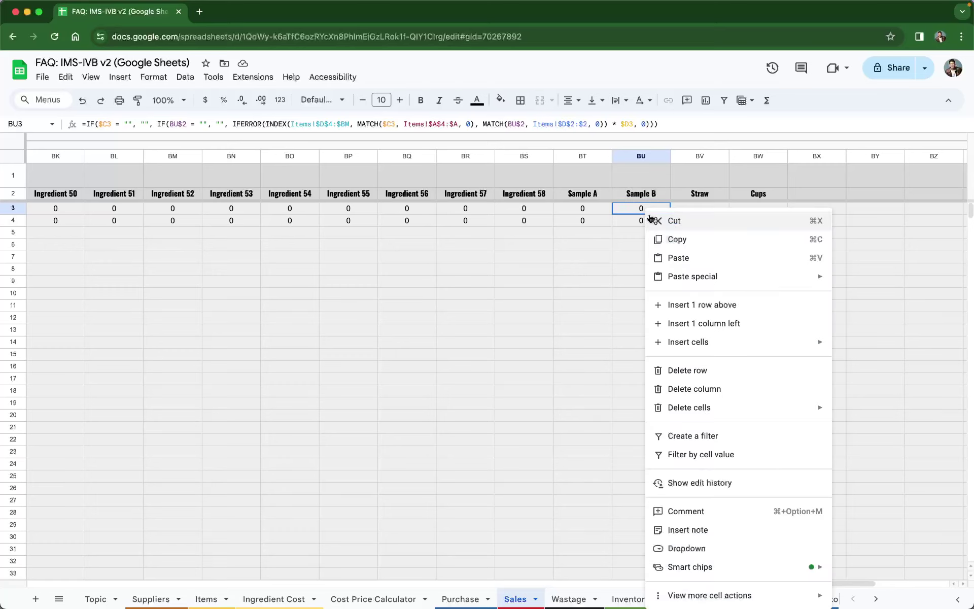
click(665, 242)
click(722, 213)
drag(723, 214, 753, 217)
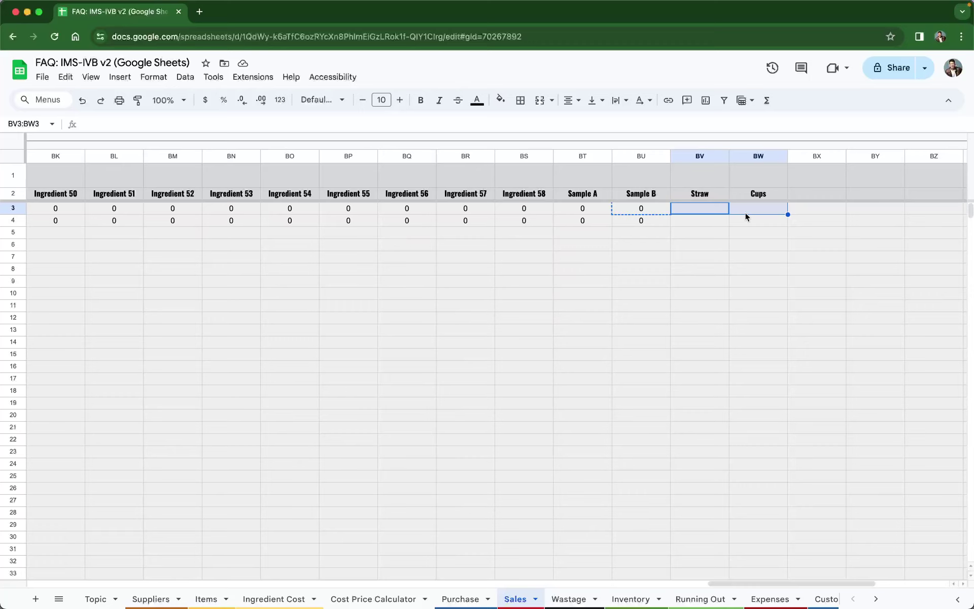
key(ctrl+shift+Down)
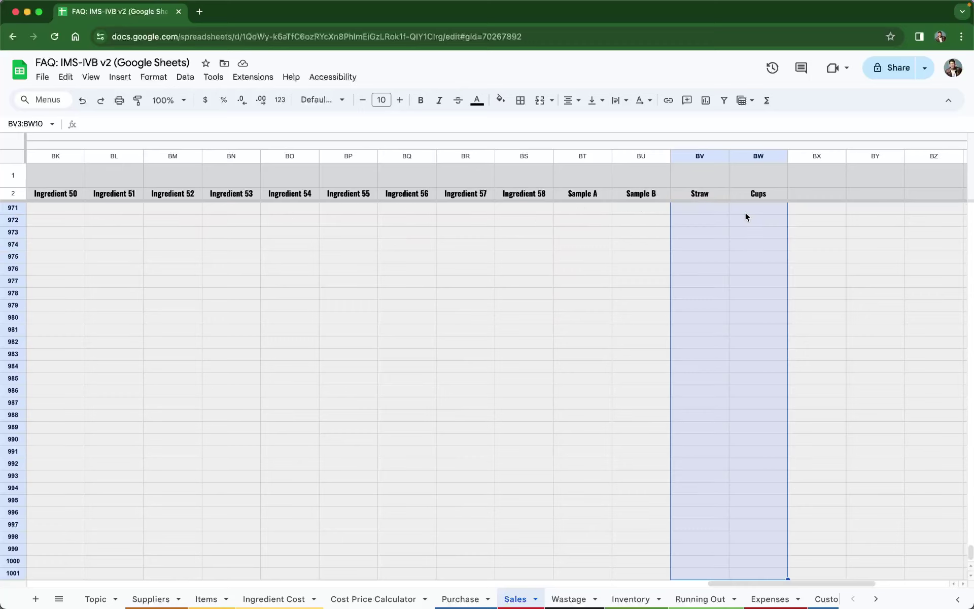
right_click(745, 212)
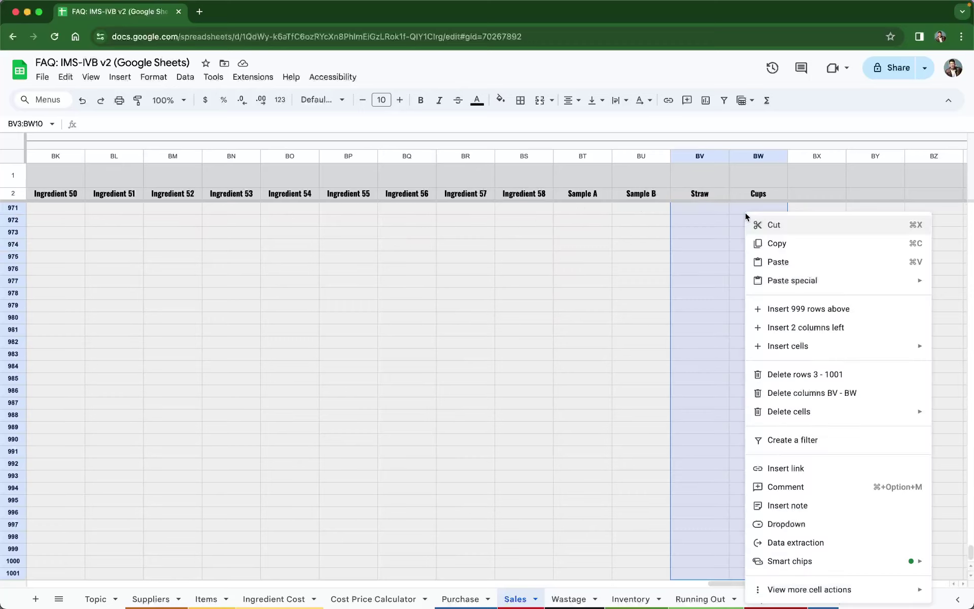
click(764, 261)
key(ctrl+Up)
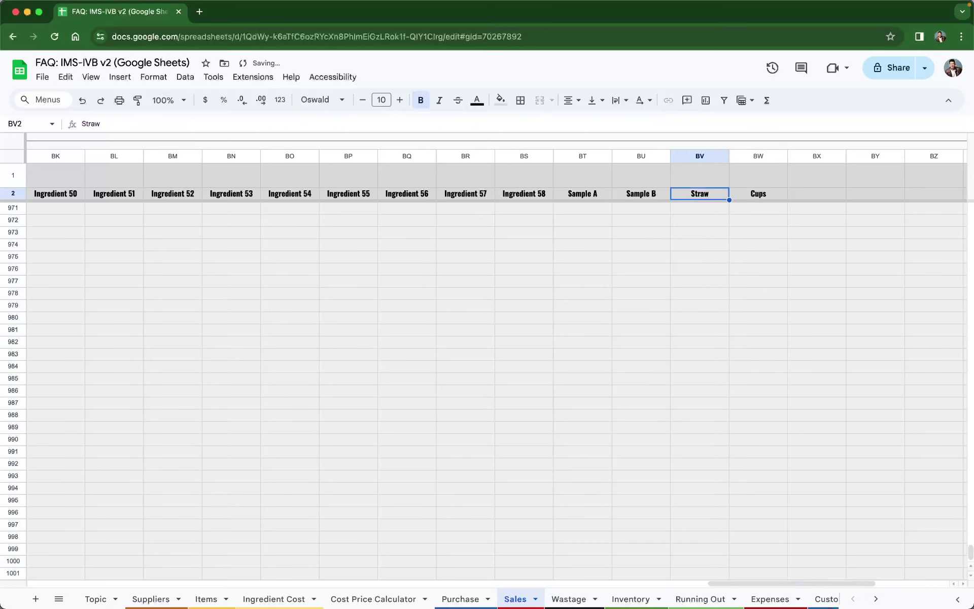
Check the computed Straw and Cups values for both sales.
key(Down)
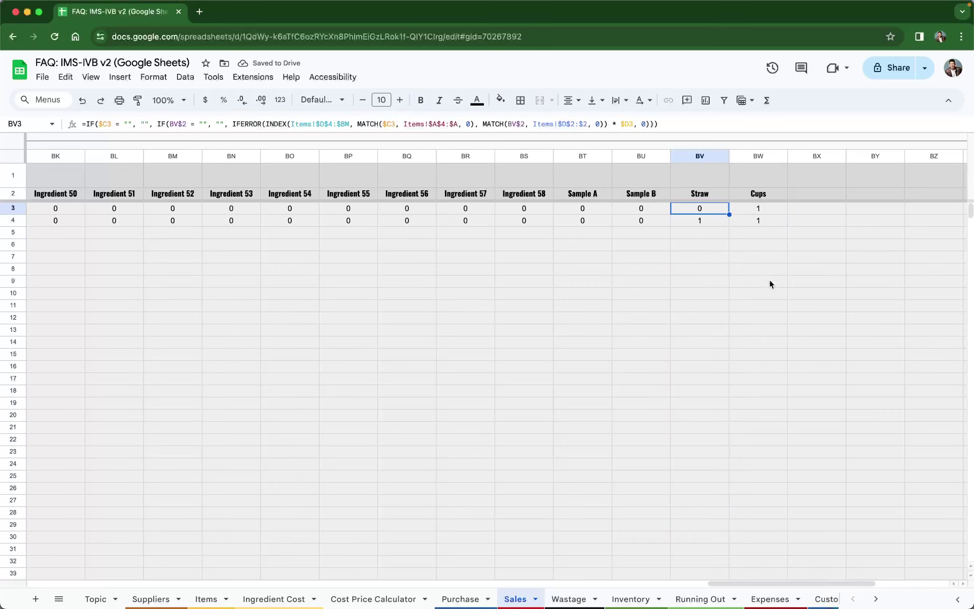
drag(752, 209, 757, 217)
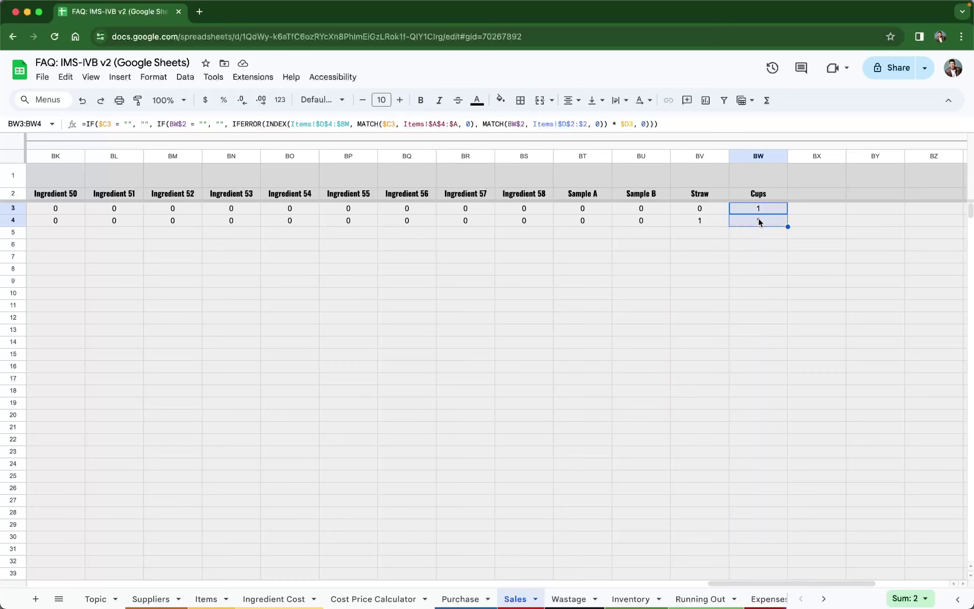
key(ctrl+shift+Left)
scroll(357, 248, left, 10)
scroll(348, 247, left, 15)
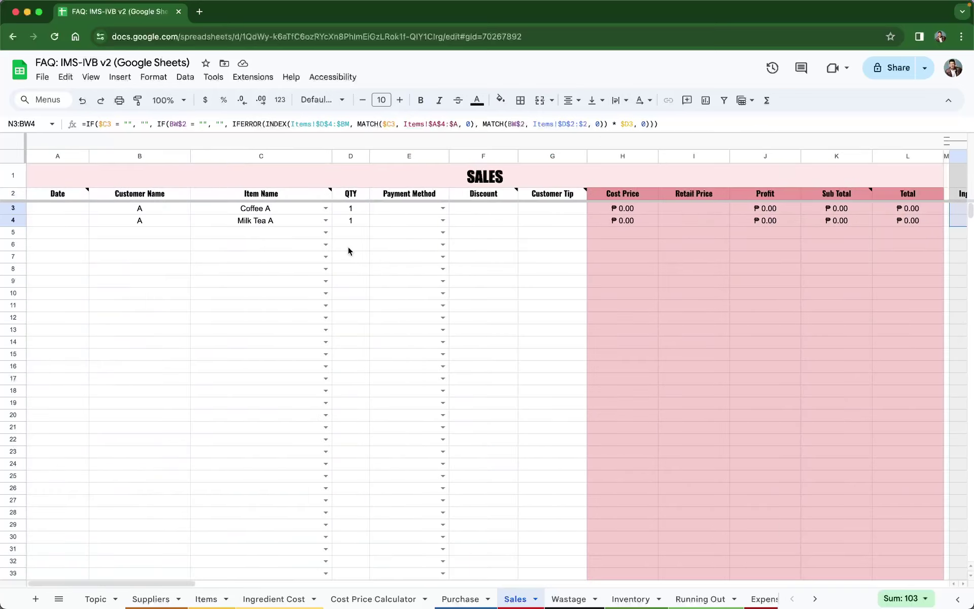
Set Milk Tea A's quantity in D4 to 2 and confirm Straw and Cups each show 2.
mouse_move(269, 209)
mouse_down()
mouse_move(373, 226)
mouse_move(362, 225)
mouse_up()
click(357, 220)
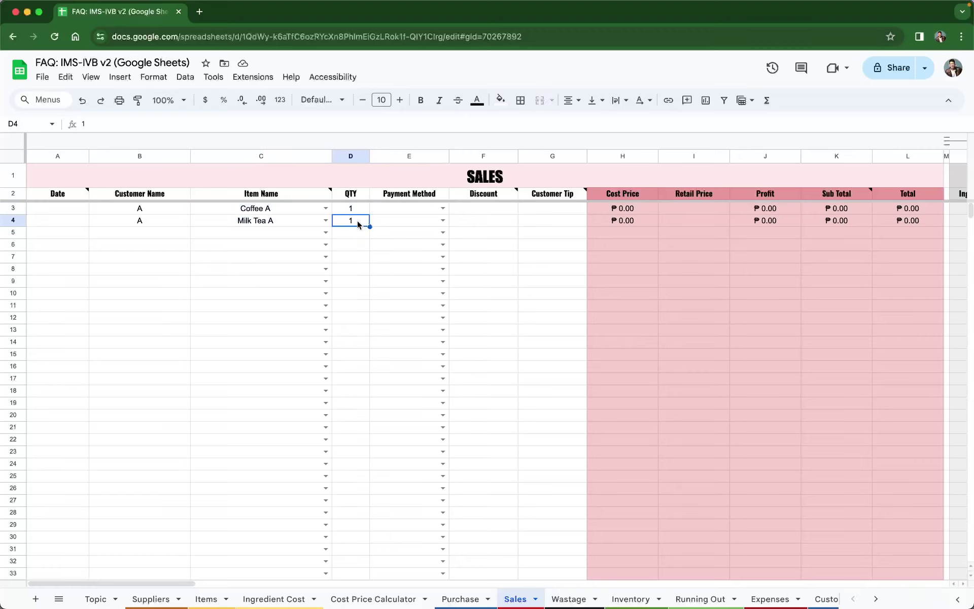
text(2)
key(Tab)
key(shift+space)
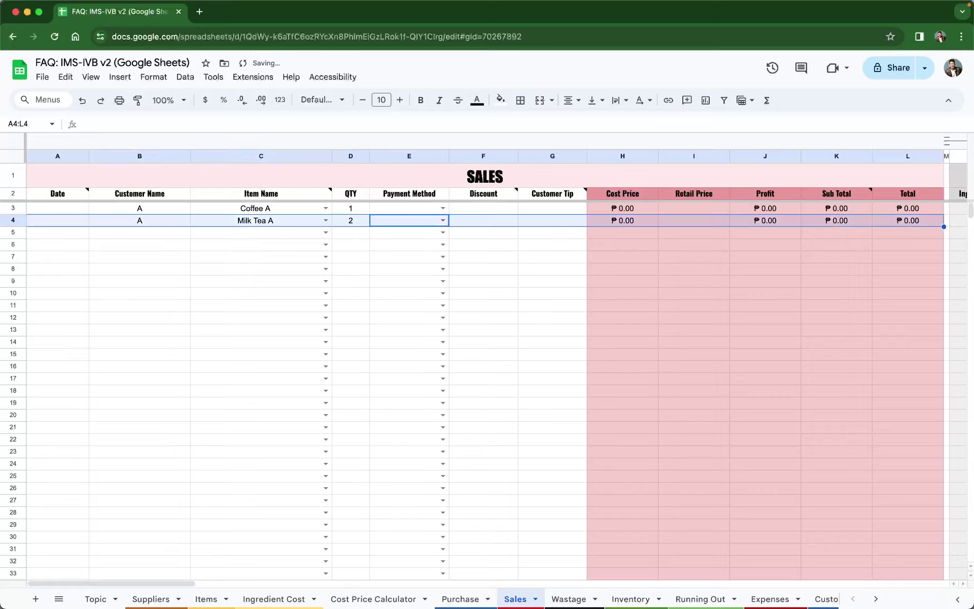
scroll(487, 355, right, 10)
scroll(635, 219, right, 5)
scroll(674, 221, right, 5)
scroll(674, 223, right, 3)
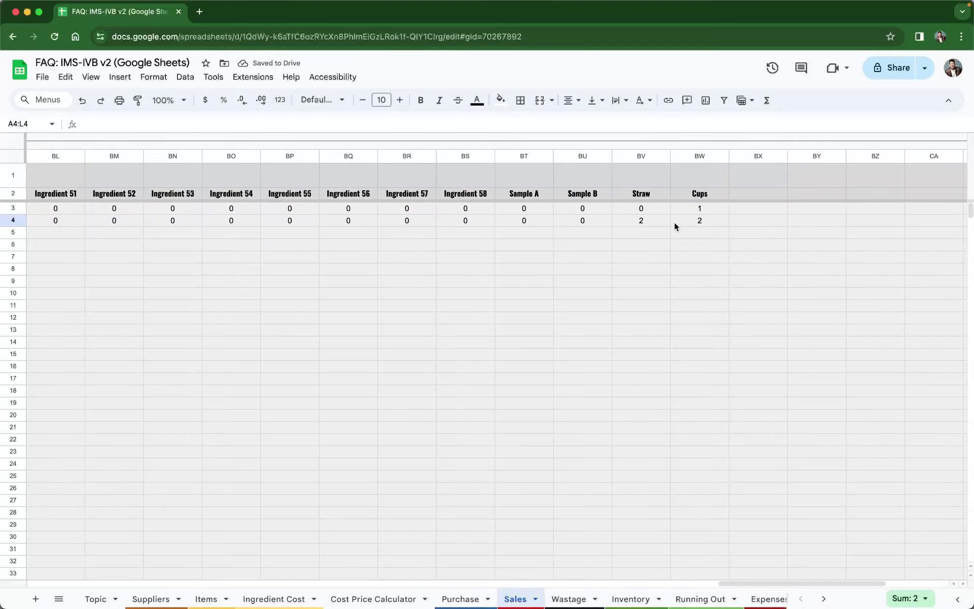
drag(646, 221, 691, 226)
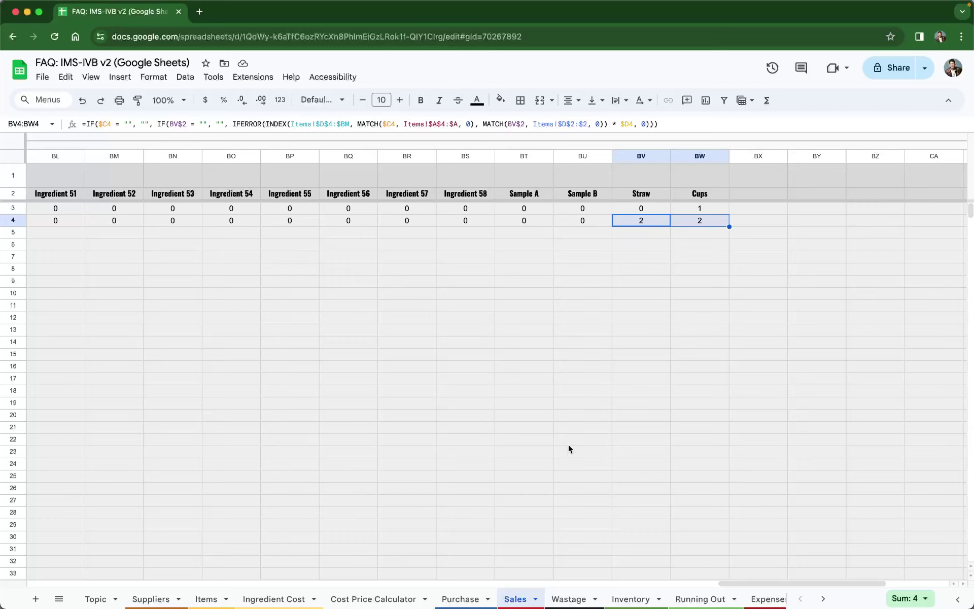
Copy the Sample B formulas BK3:BK21 into the Straw and Cups cells BL3:BM21.
click(381, 598)
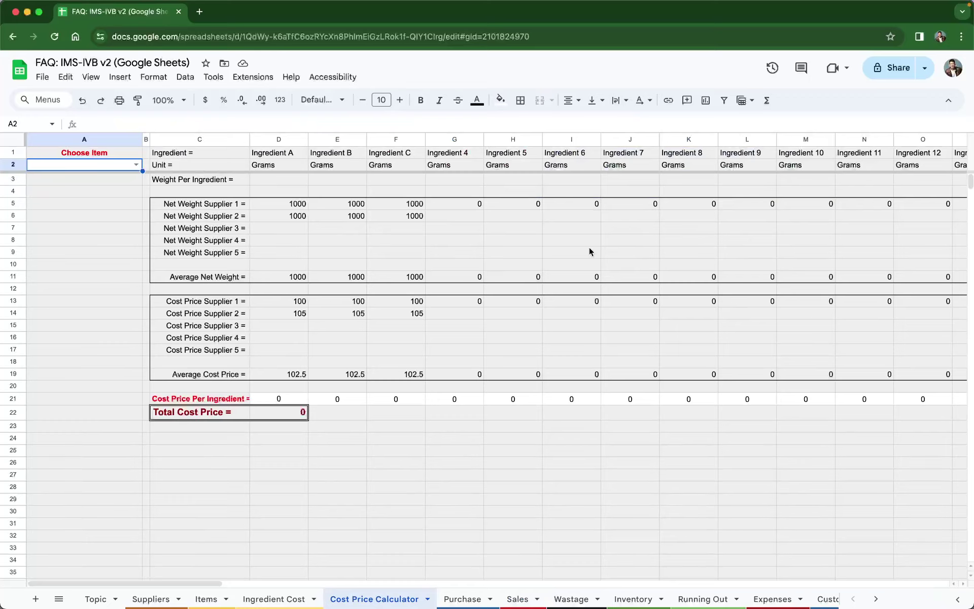
scroll(589, 250, right, 10)
scroll(590, 251, right, 8)
scroll(590, 251, right, 8)
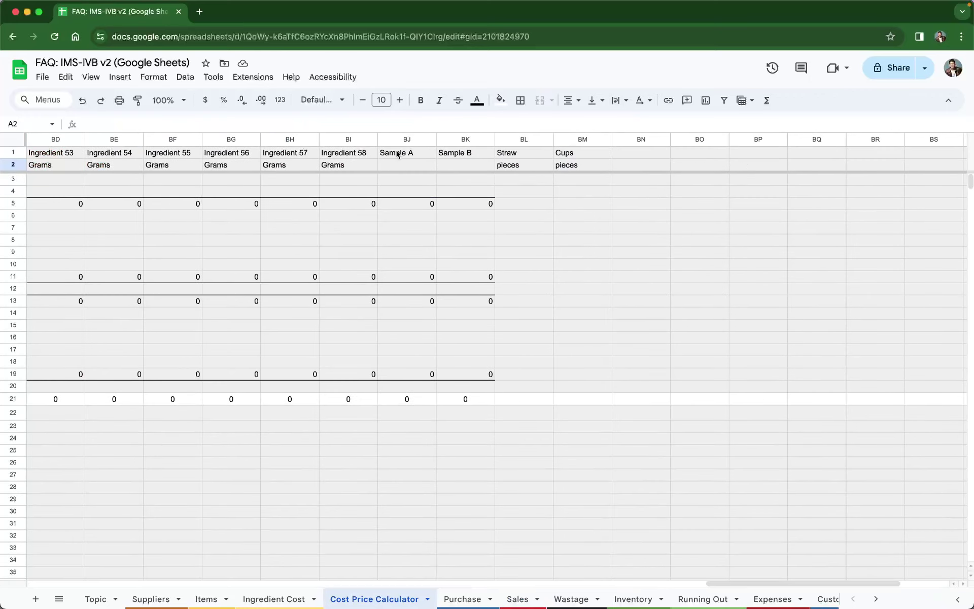
drag(401, 139, 464, 140)
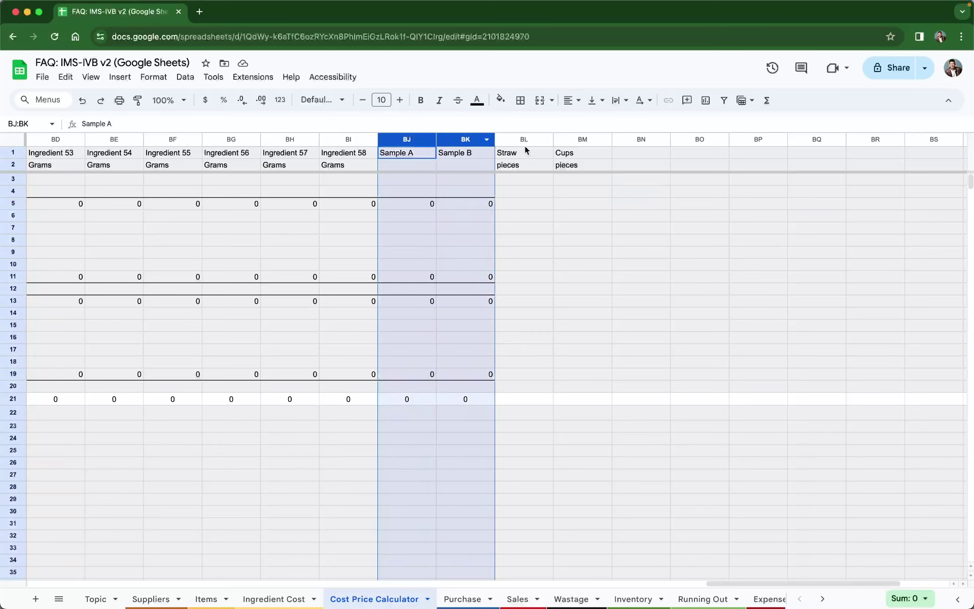
drag(524, 139, 582, 139)
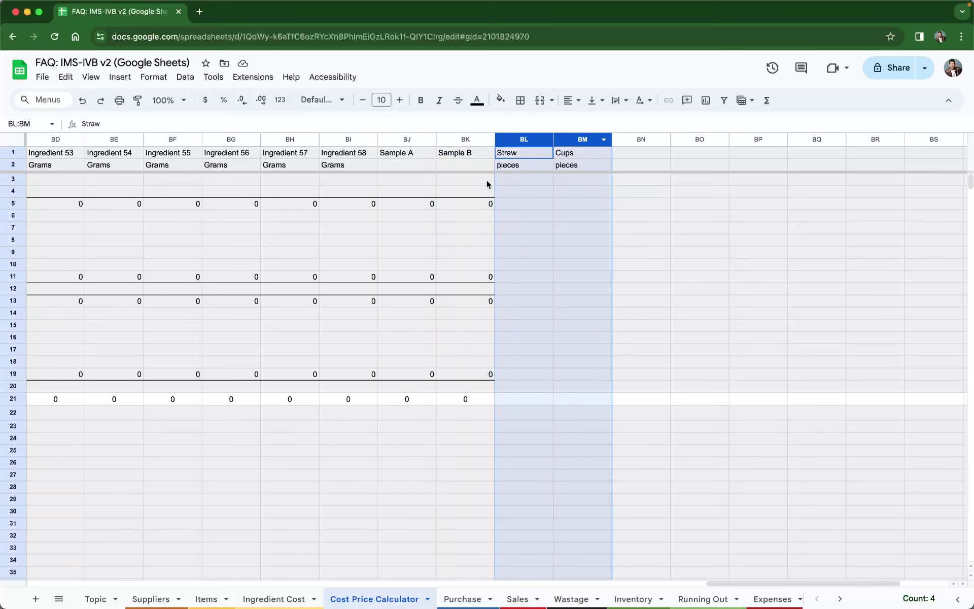
drag(480, 179, 476, 404)
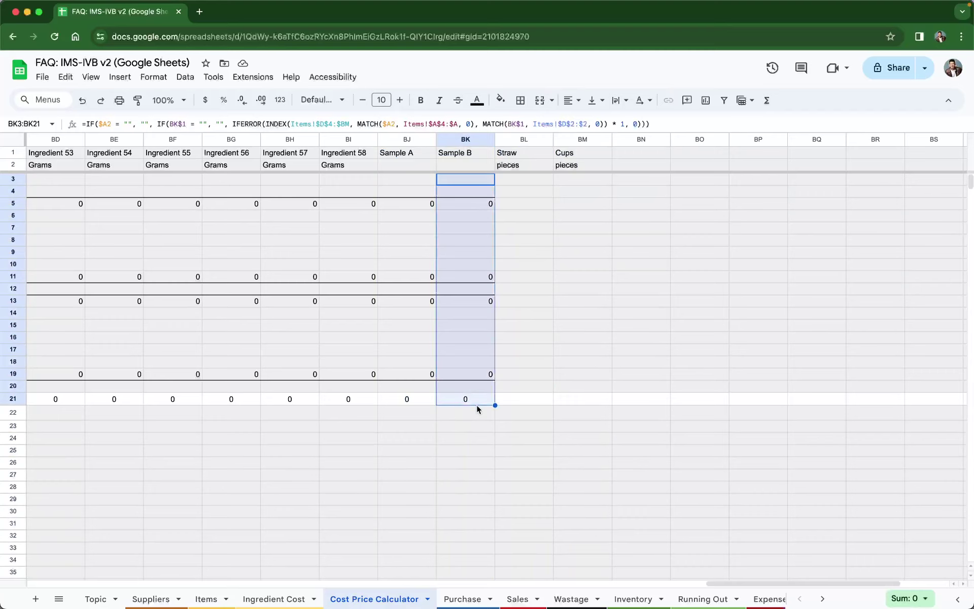
key(ctrl+c)
drag(519, 180, 595, 401)
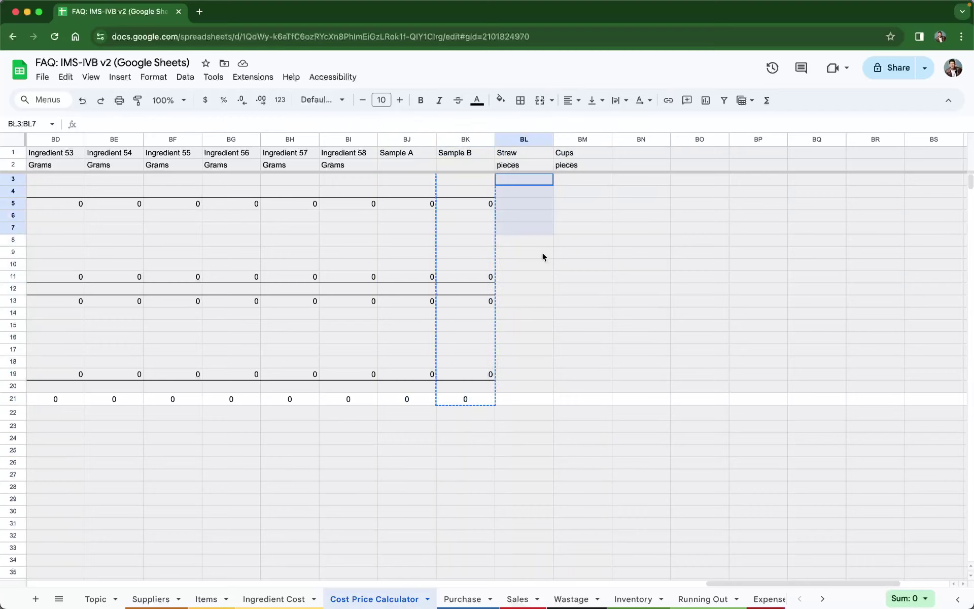
key(ctrl+v)
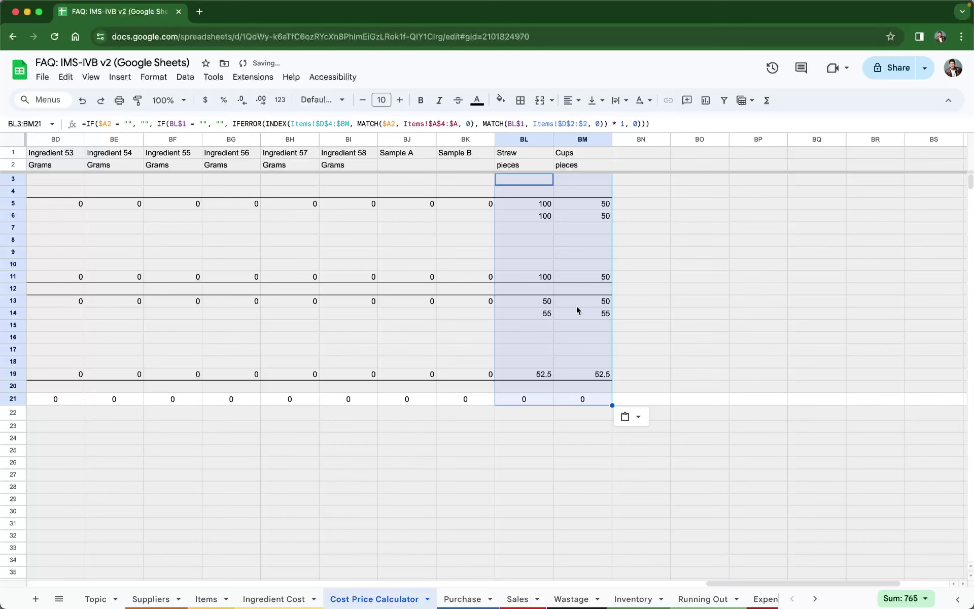
click(634, 598)
Copy the row-62 formulas D62:K62 into the Straw and Cups rows and inspect E63's #N/A formula.
scroll(387, 407, down, 10)
scroll(347, 412, down, 4)
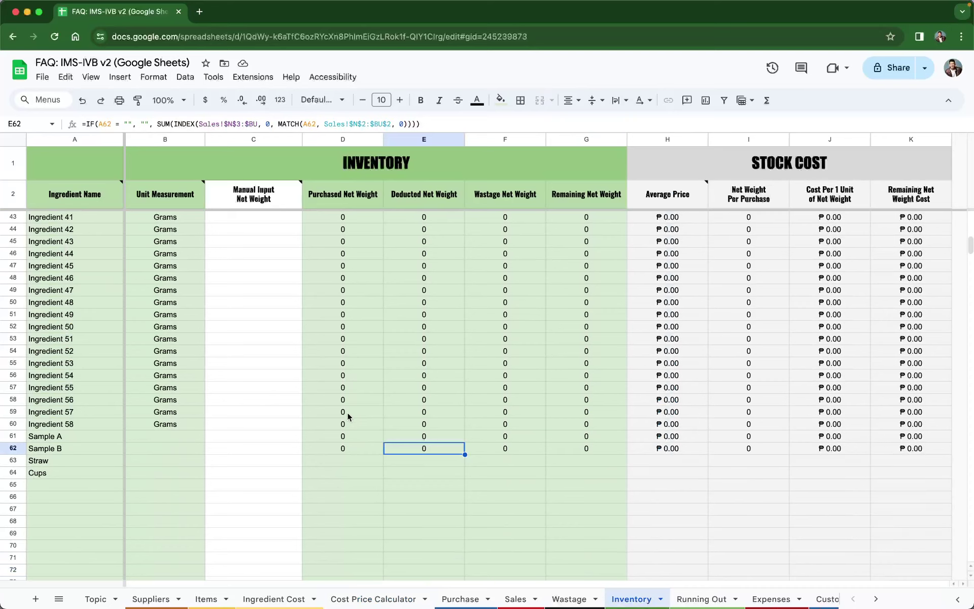
scroll(347, 415, down, 2)
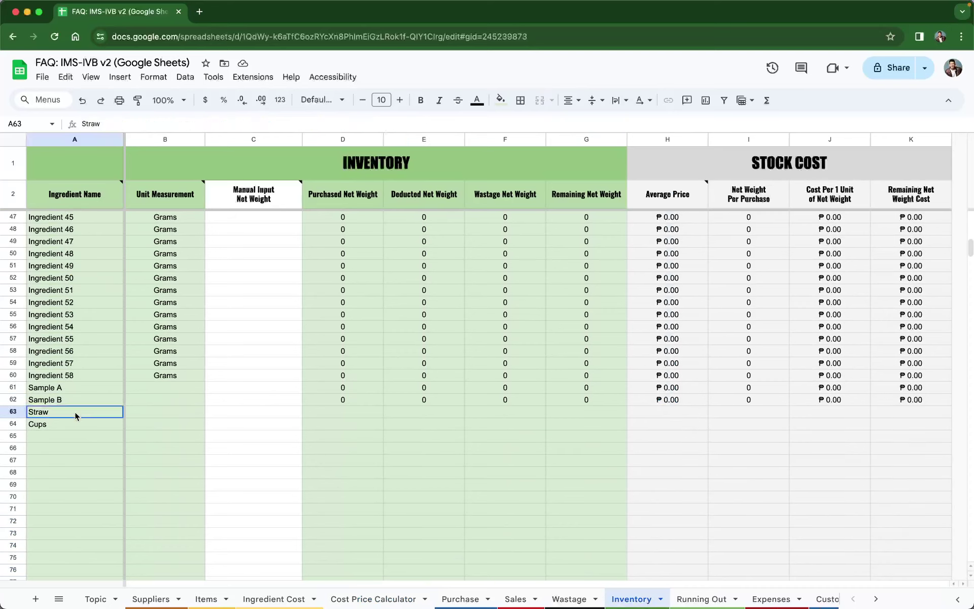
drag(74, 412, 68, 431)
click(76, 380)
key(ctrl+shift+Right)
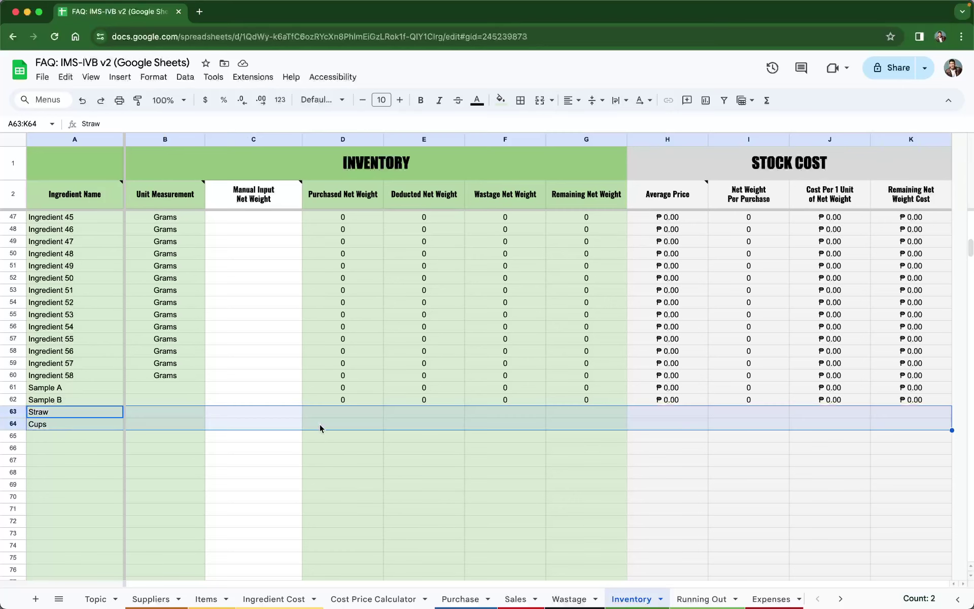
drag(343, 401, 908, 405)
key(ctrl+c)
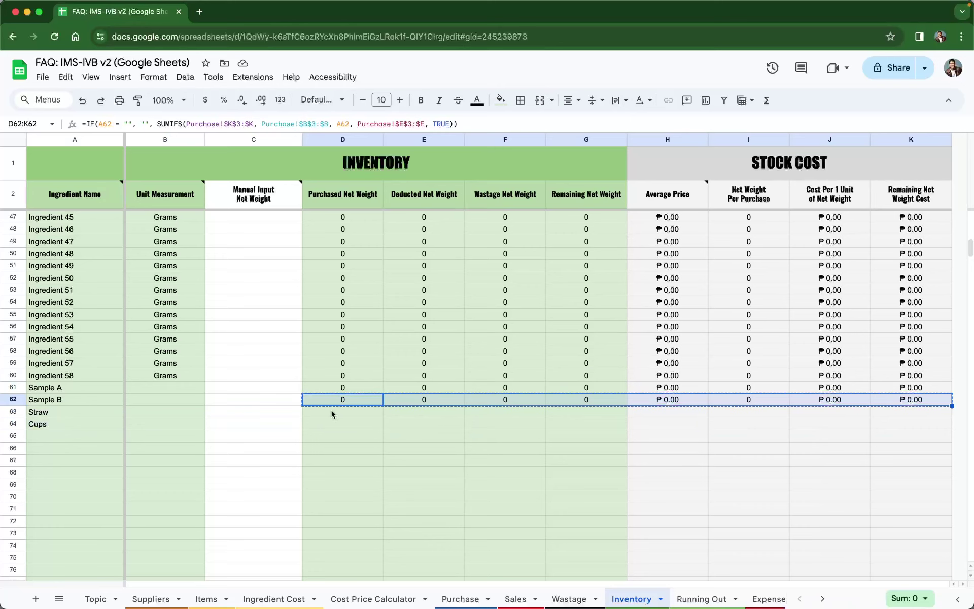
click(330, 413)
drag(331, 423, 332, 427)
key(ctrl+v)
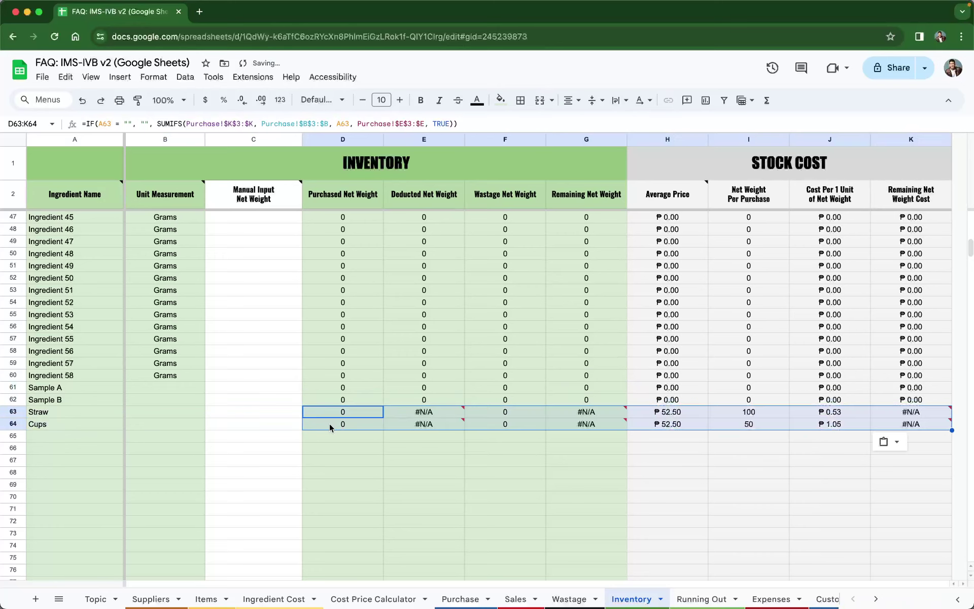
click(422, 412)
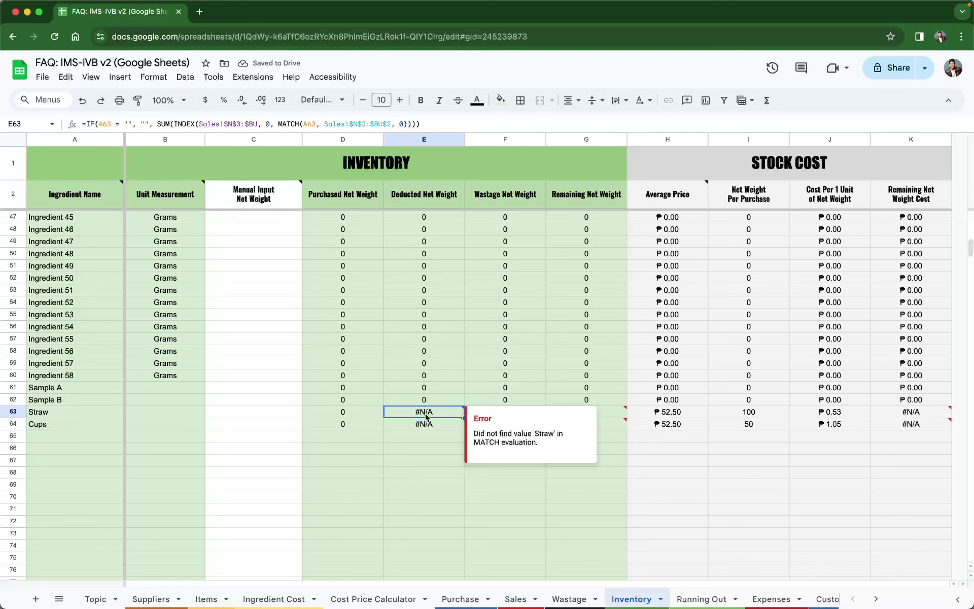
double_click(423, 412)
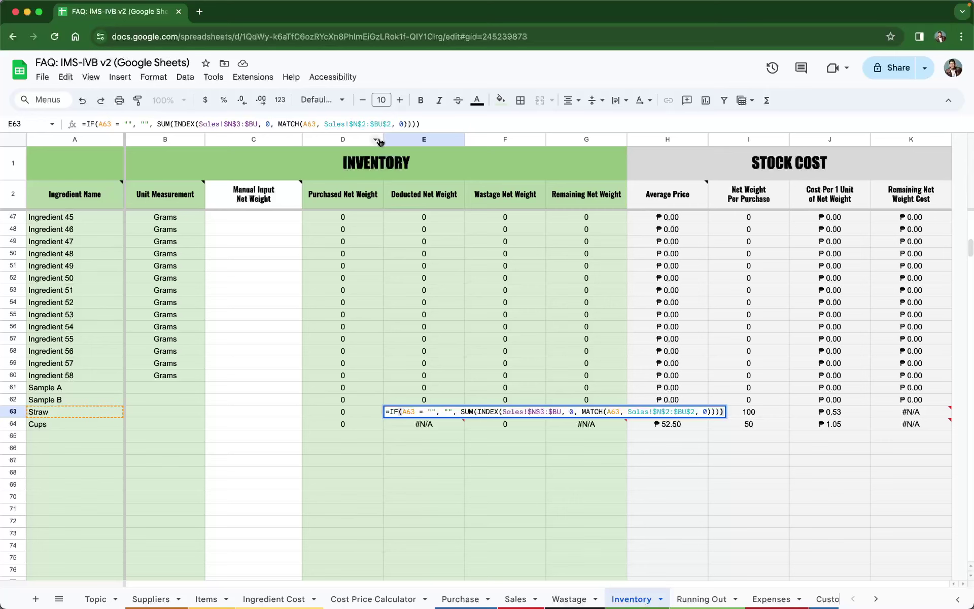
mouse_move(342, 139)
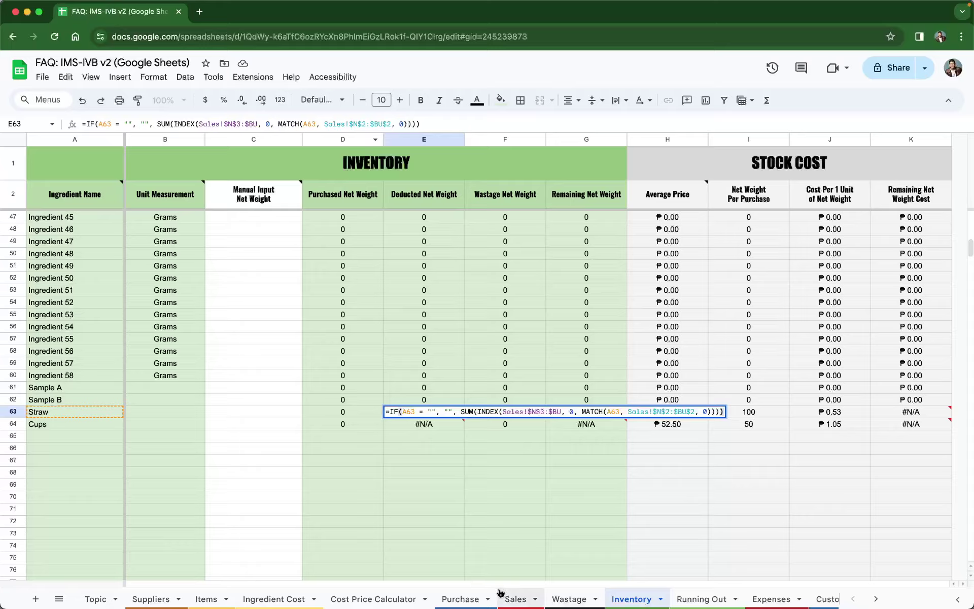
Insert two columns left of Sample A on Sales, accepting the protected-range warning.
drag(515, 598, 559, 196)
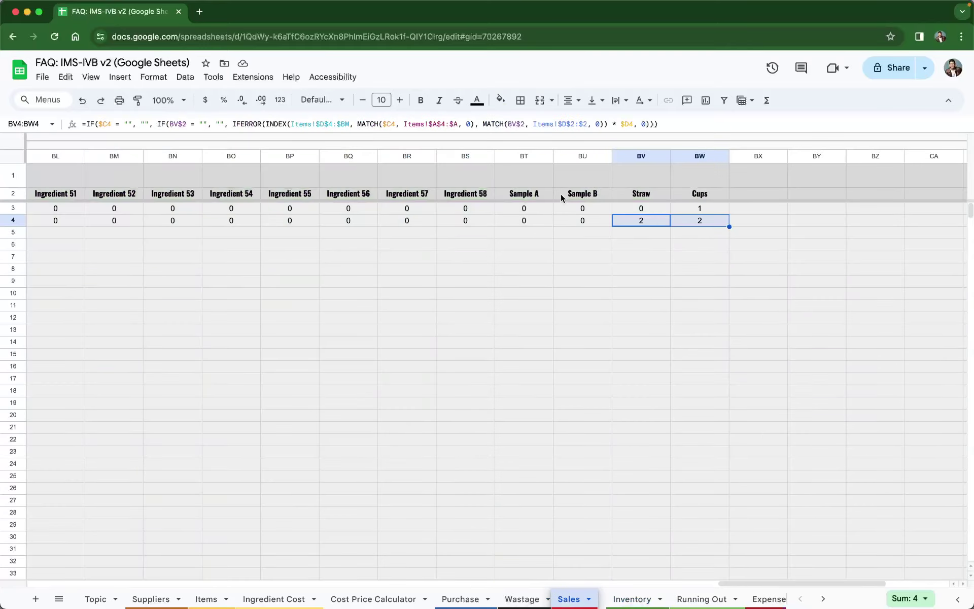
drag(578, 154, 541, 152)
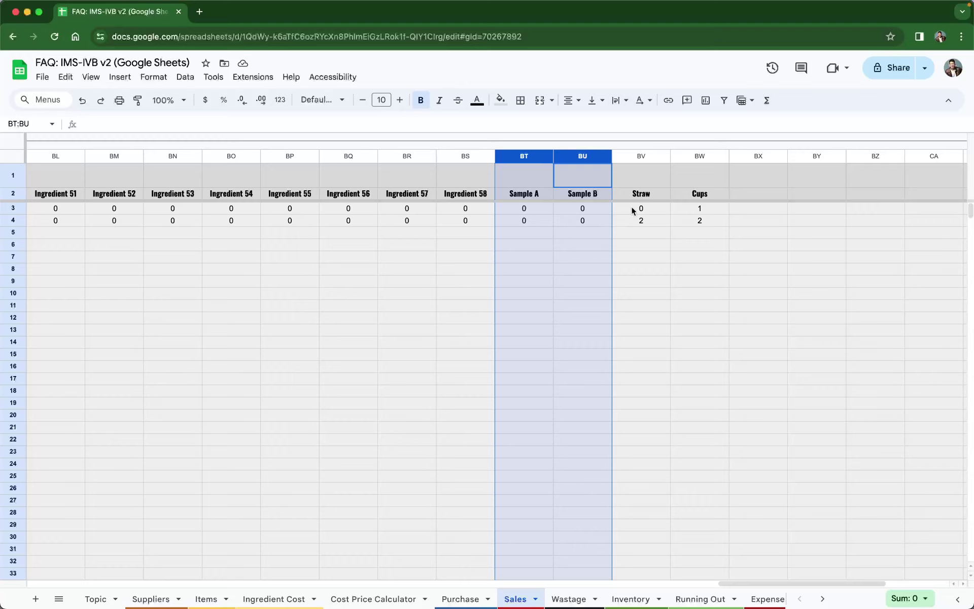
right_click(574, 161)
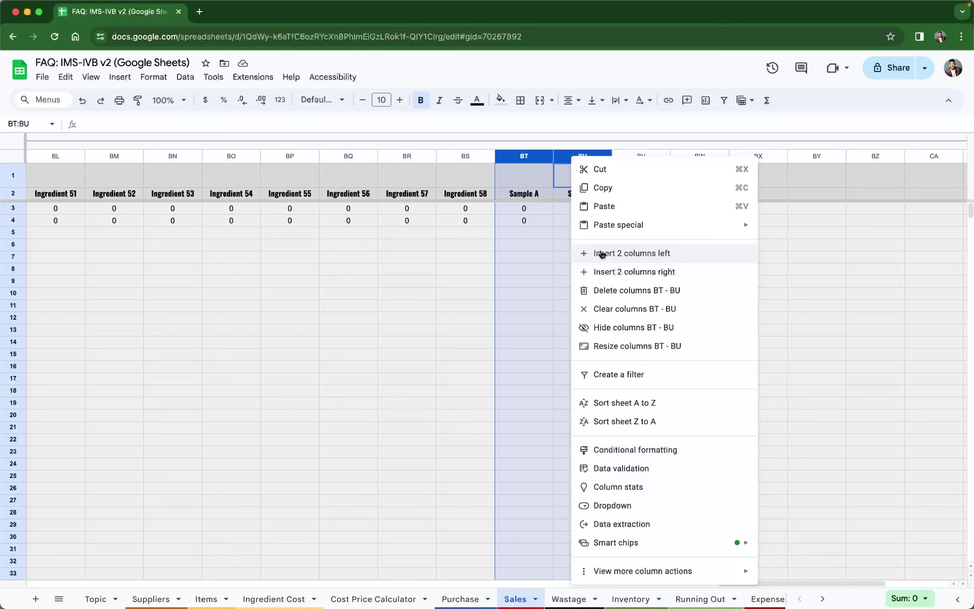
click(602, 254)
click(456, 352)
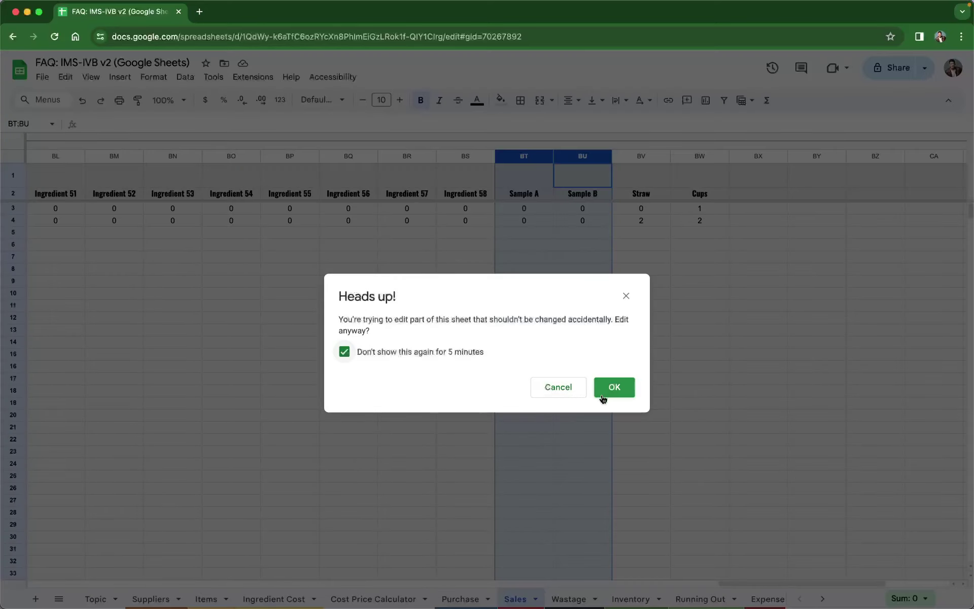
click(603, 398)
click(680, 260)
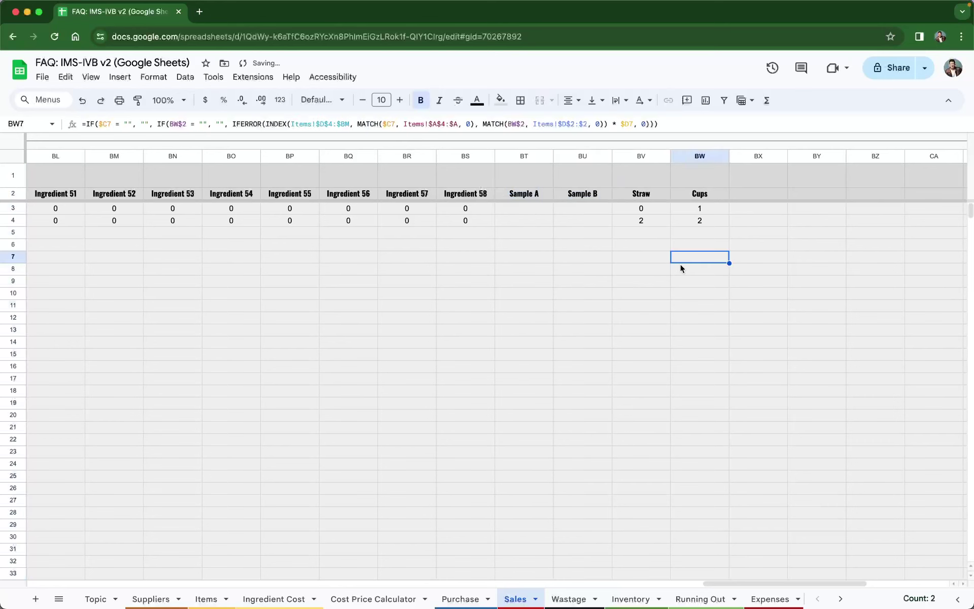
scroll(683, 257, right, 2)
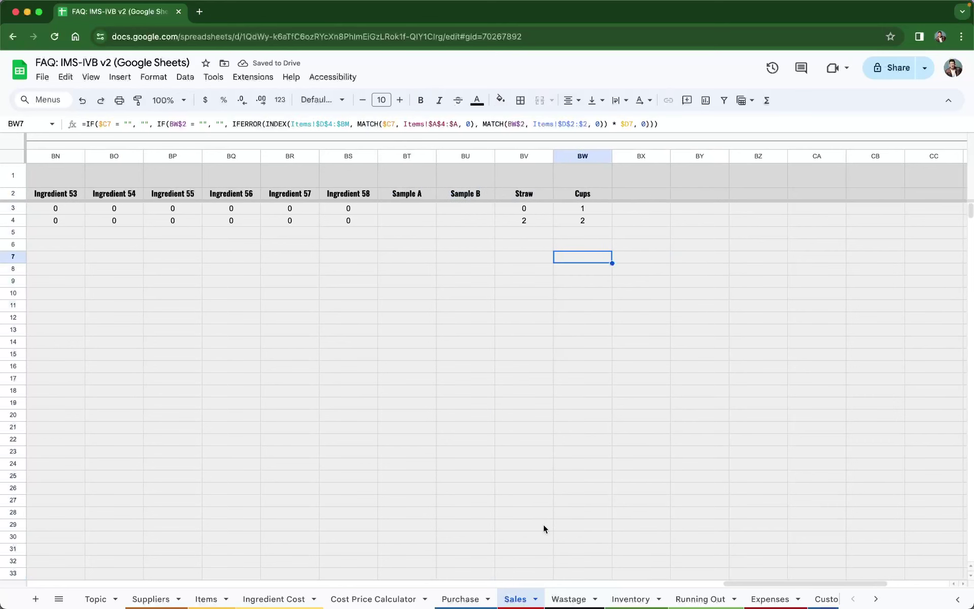
click(613, 592)
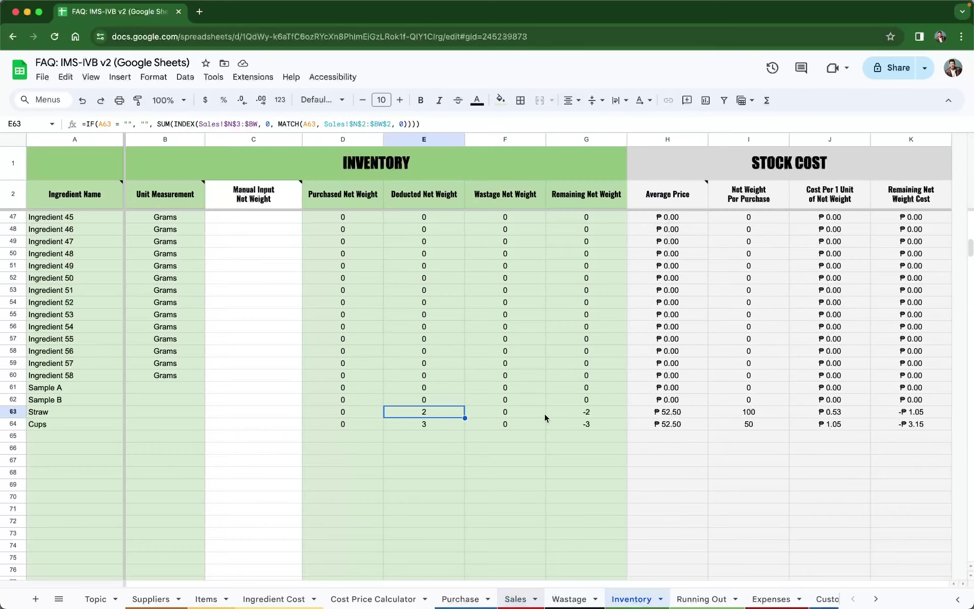
Inspect Straw's Deducted Net Weight formula in E63 and the Sales range it uses.
drag(587, 412, 367, 429)
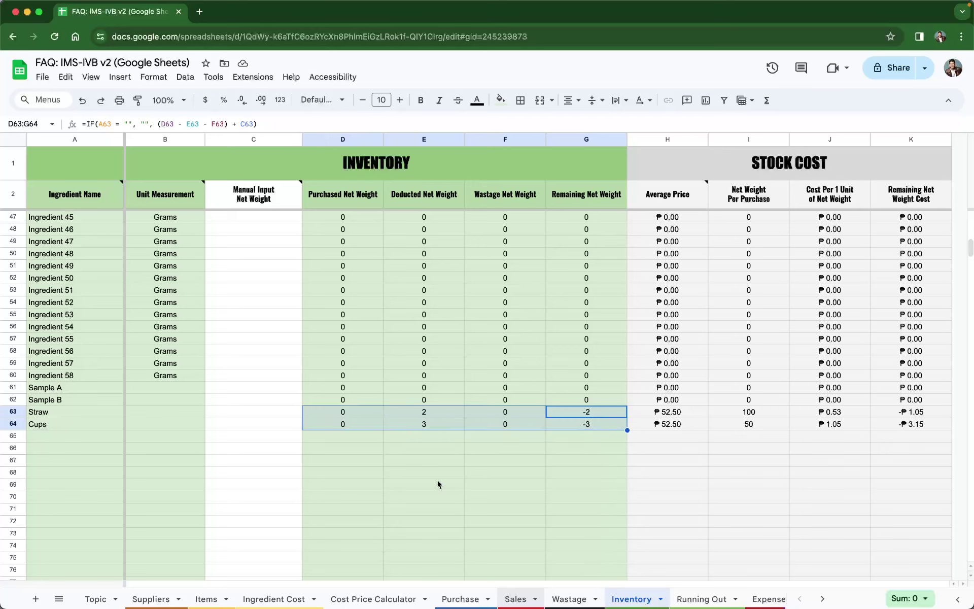
click(420, 417)
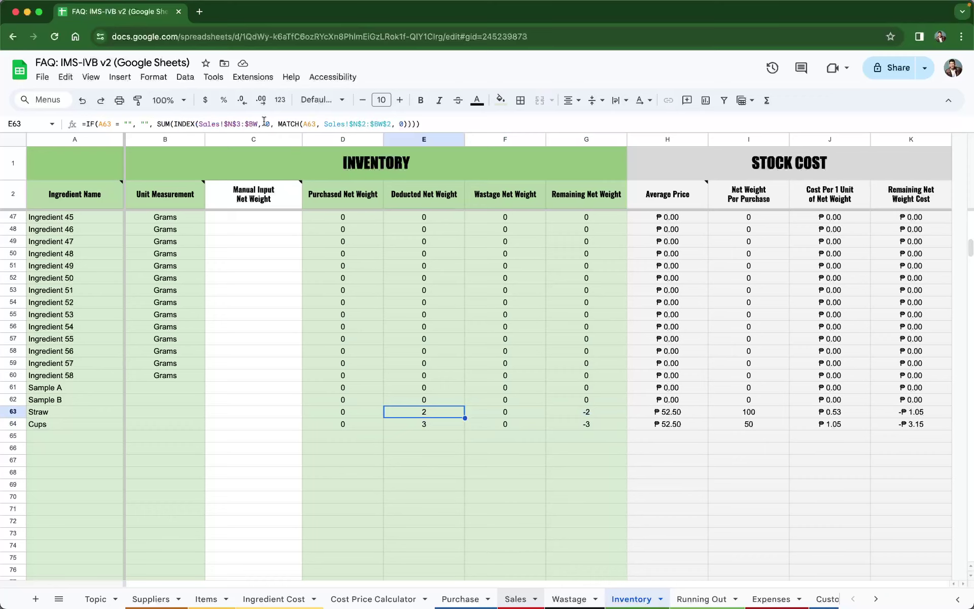
drag(258, 124, 211, 124)
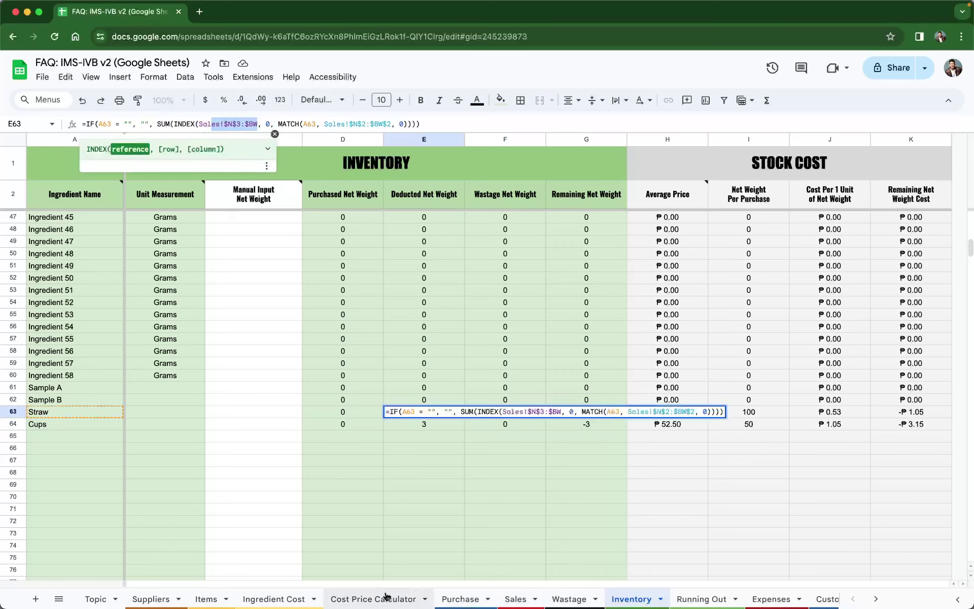
Delete the empty Sales columns BX through CI after Cups, then return to Inventory.
click(507, 598)
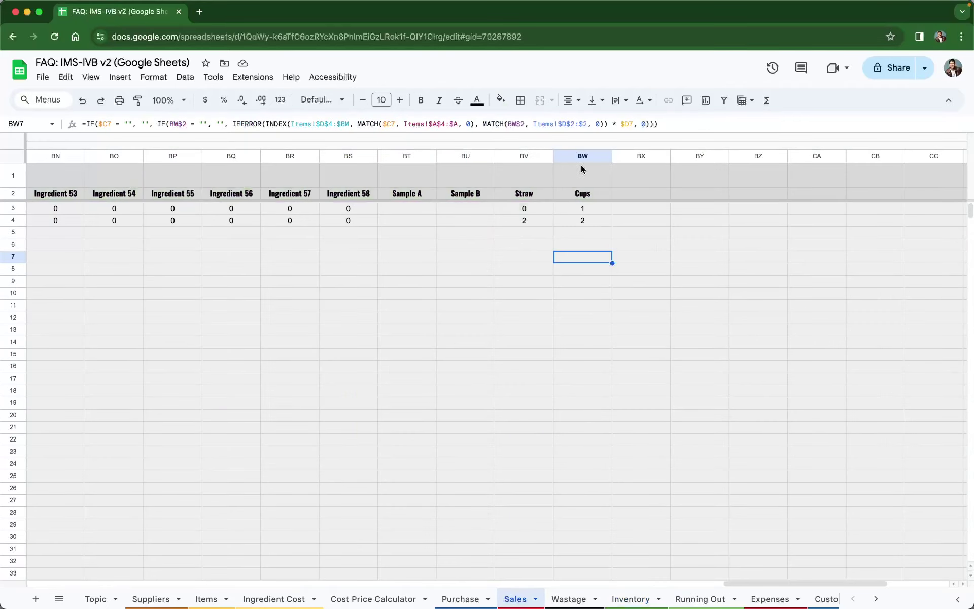
click(635, 156)
scroll(785, 167, right, 5)
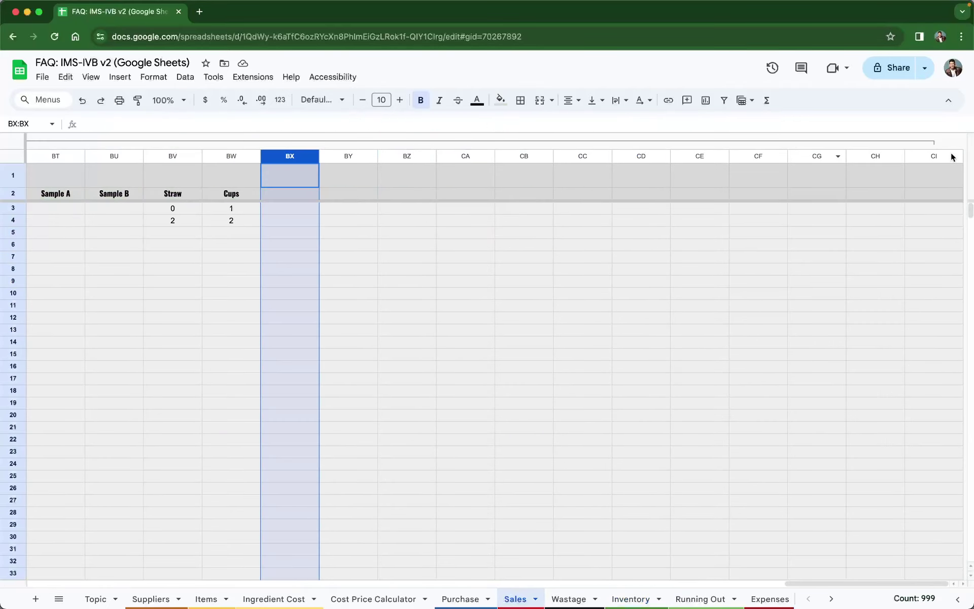
shift+click(952, 156)
right_click(944, 155)
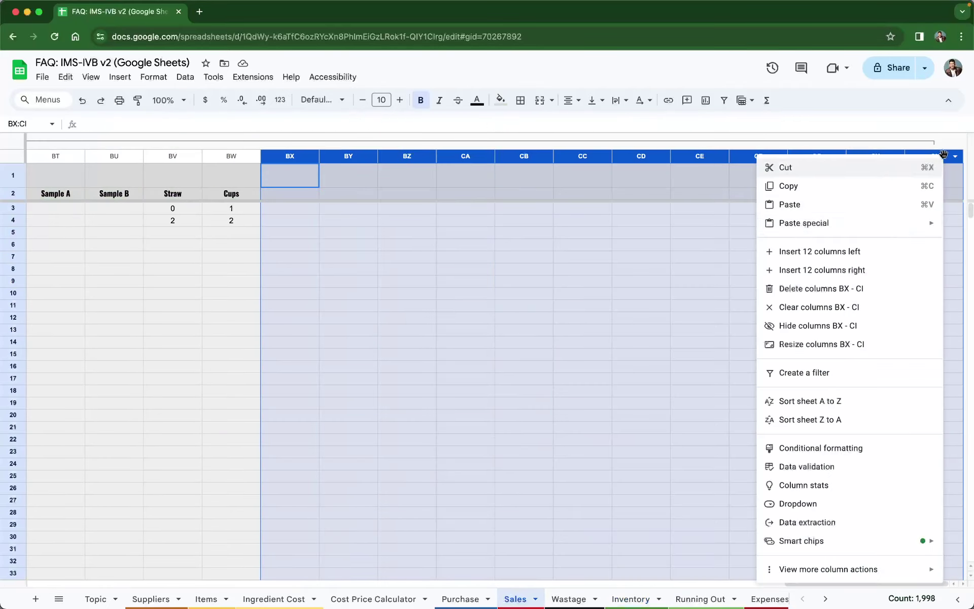
click(795, 295)
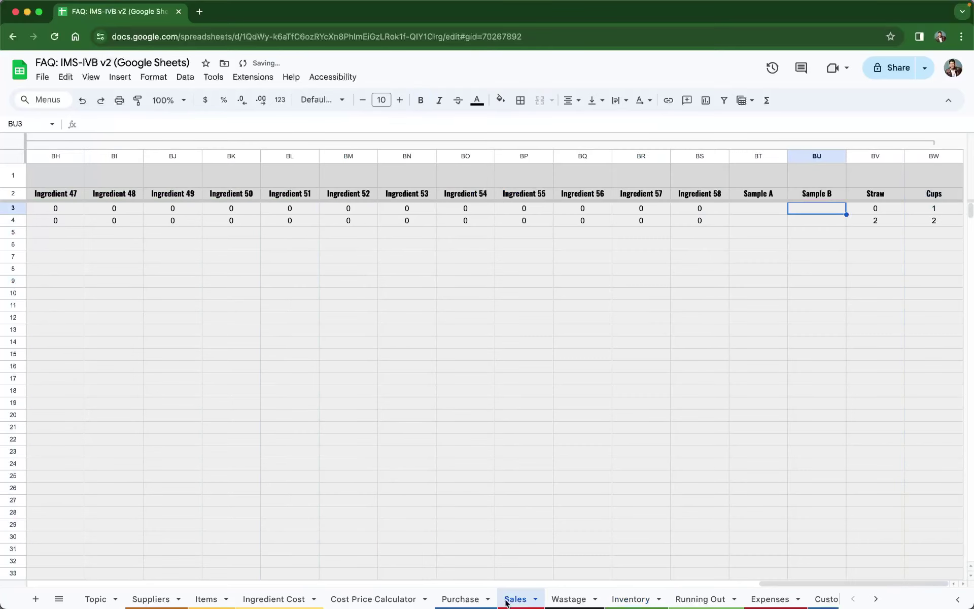
click(630, 599)
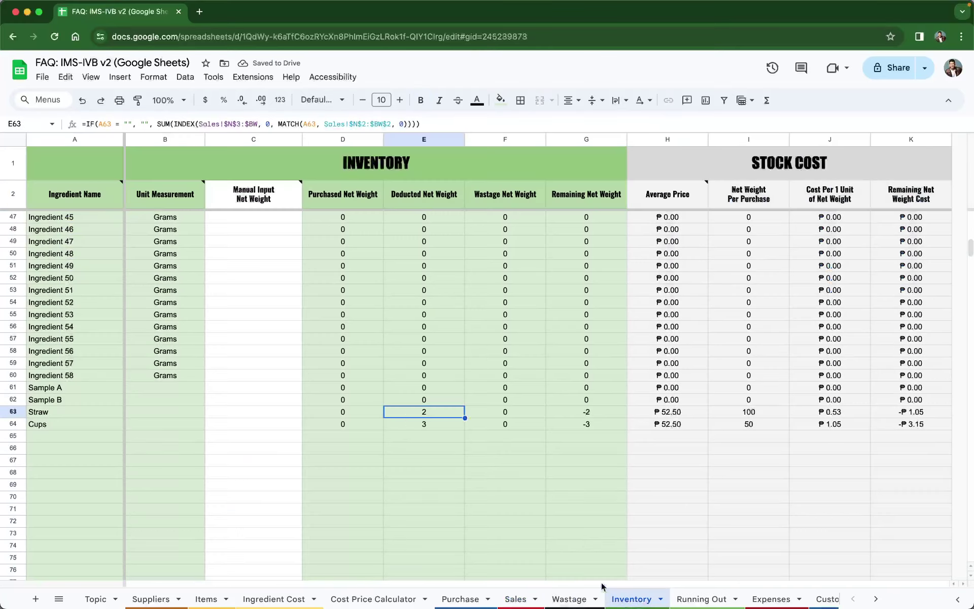
Fill Ingredient 58's unit formula down B60:B64 so Straw and Cups show pieces.
click(160, 377)
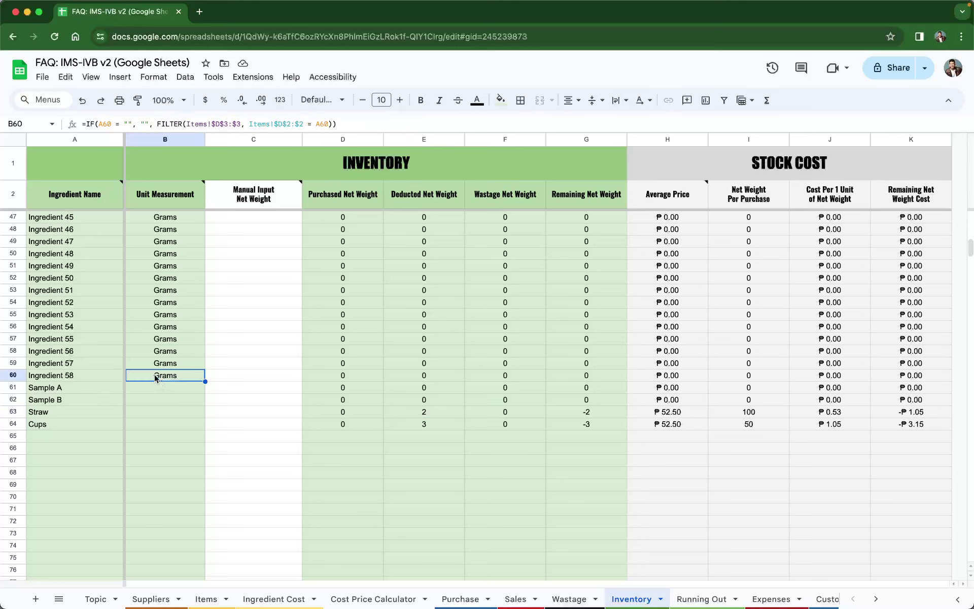
drag(157, 381, 163, 427)
key(ctrl+d)
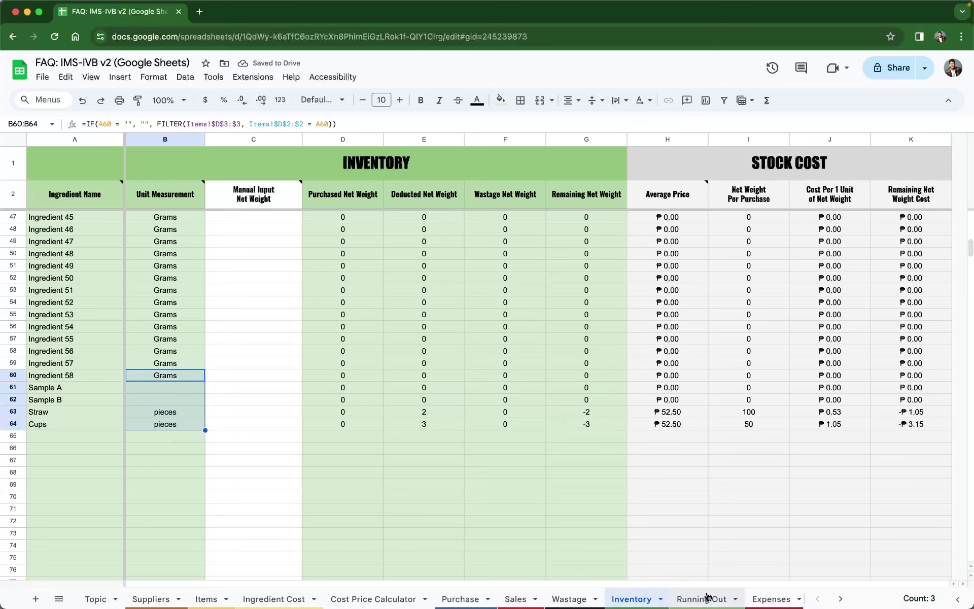
Review Running Out, where Straw shows −2 and Cups −3, then go to Topic.
click(702, 599)
scroll(319, 378, down, 10)
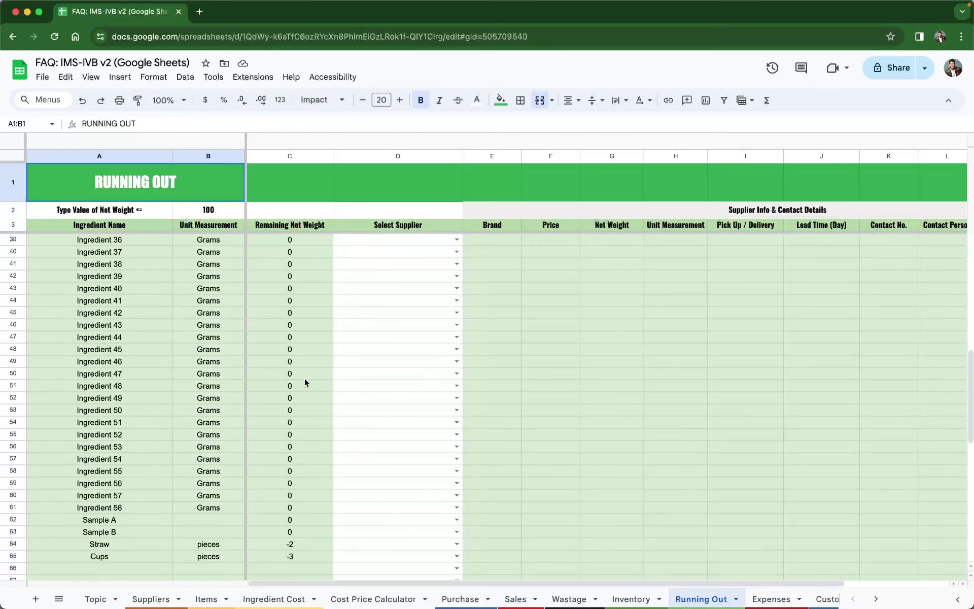
scroll(304, 382, down, 2)
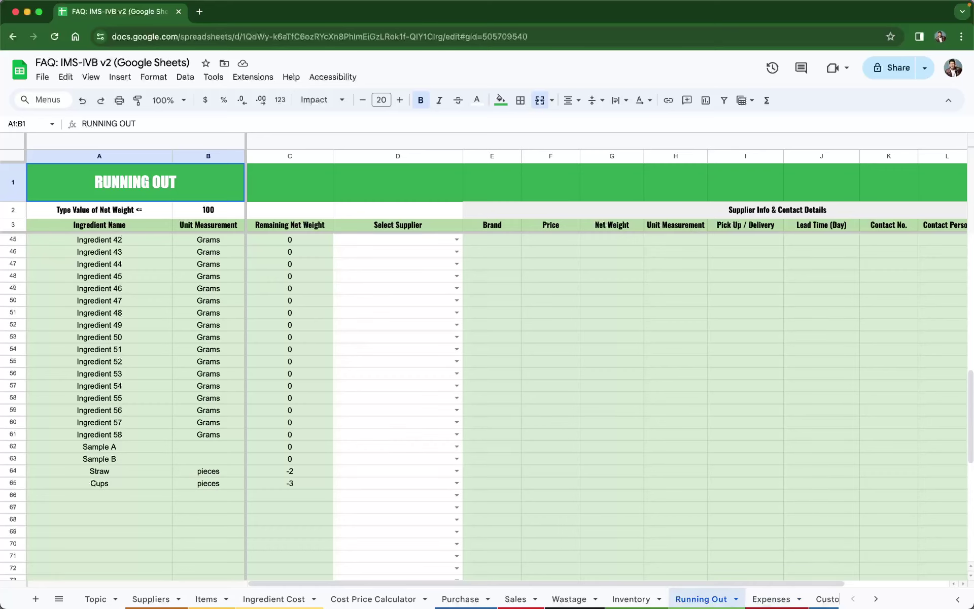
scroll(587, 604, right, 2)
scroll(587, 603, right, 2)
scroll(558, 601, left, 2)
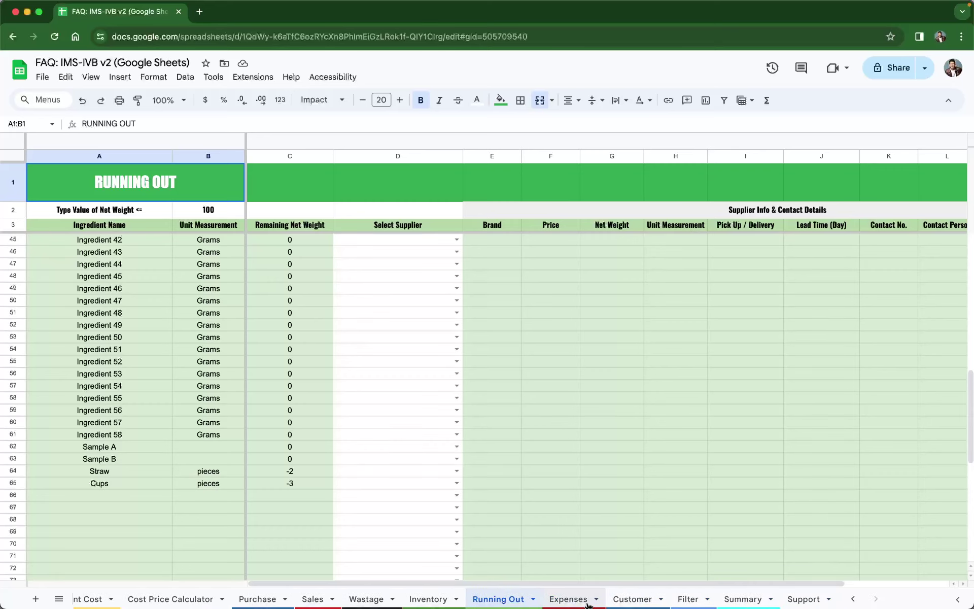
scroll(462, 599, left, 3)
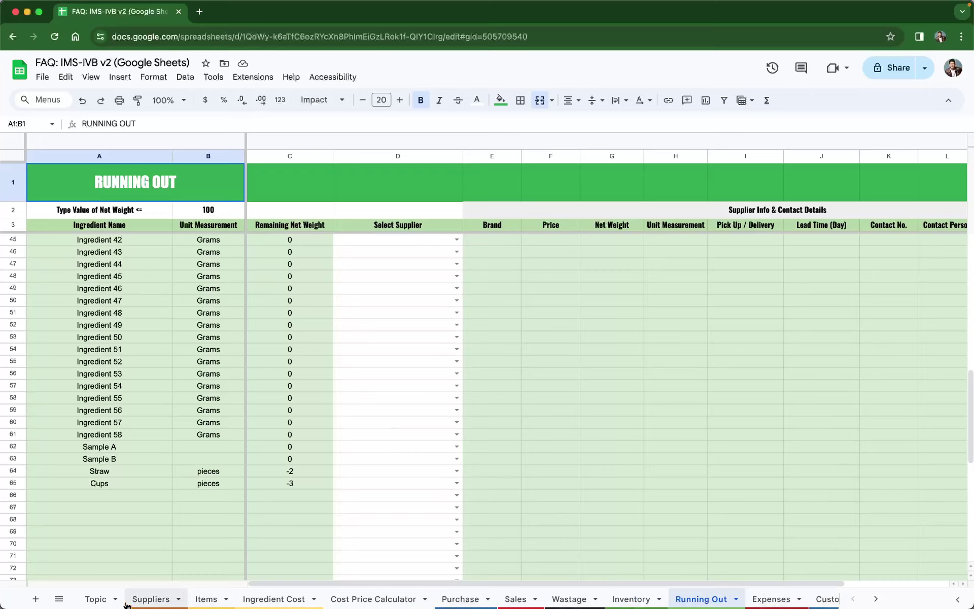
click(95, 598)
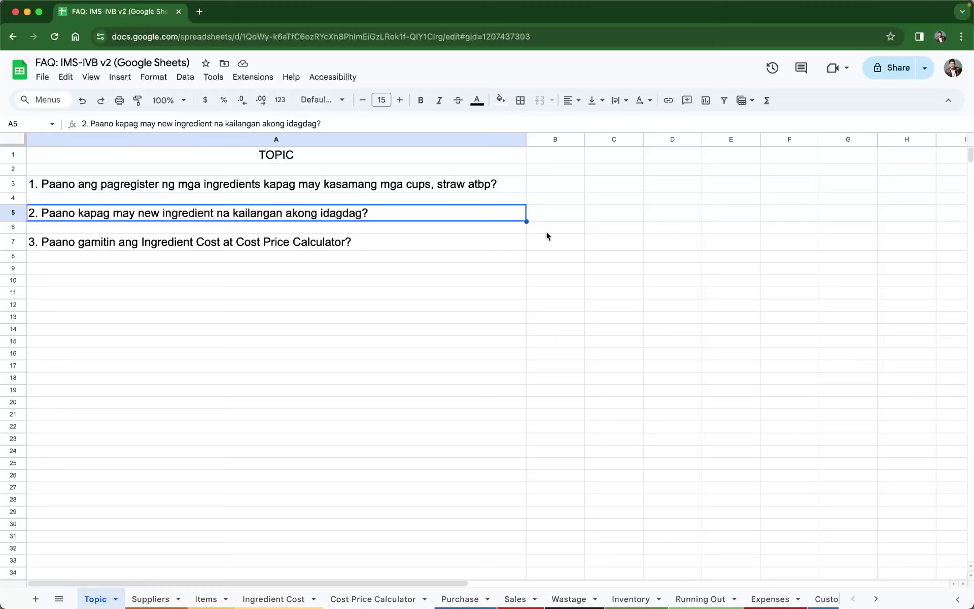
Insert checkboxes in B3, B5 and B7 beside the three FAQ topics.
click(464, 188)
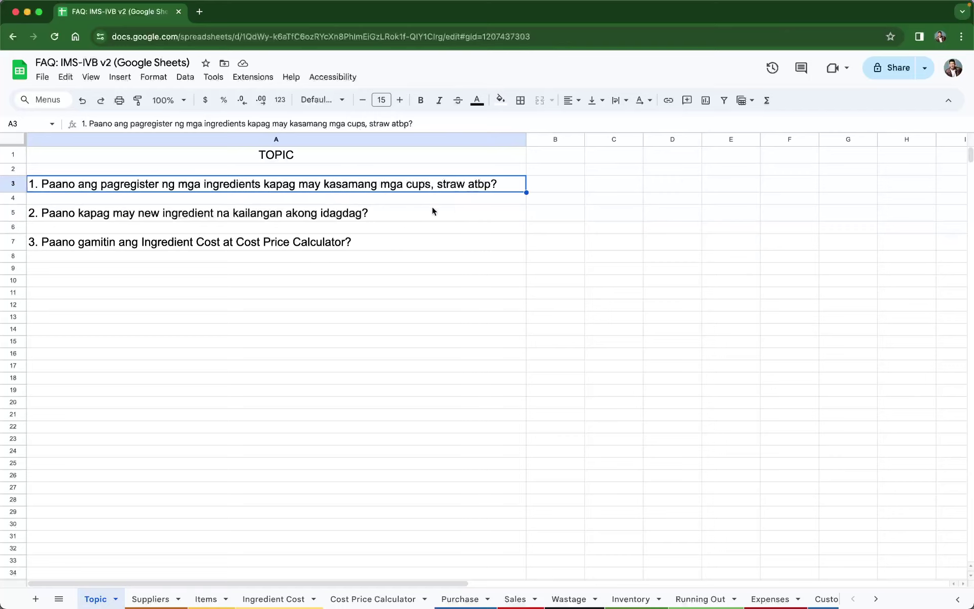
click(394, 220)
click(561, 185)
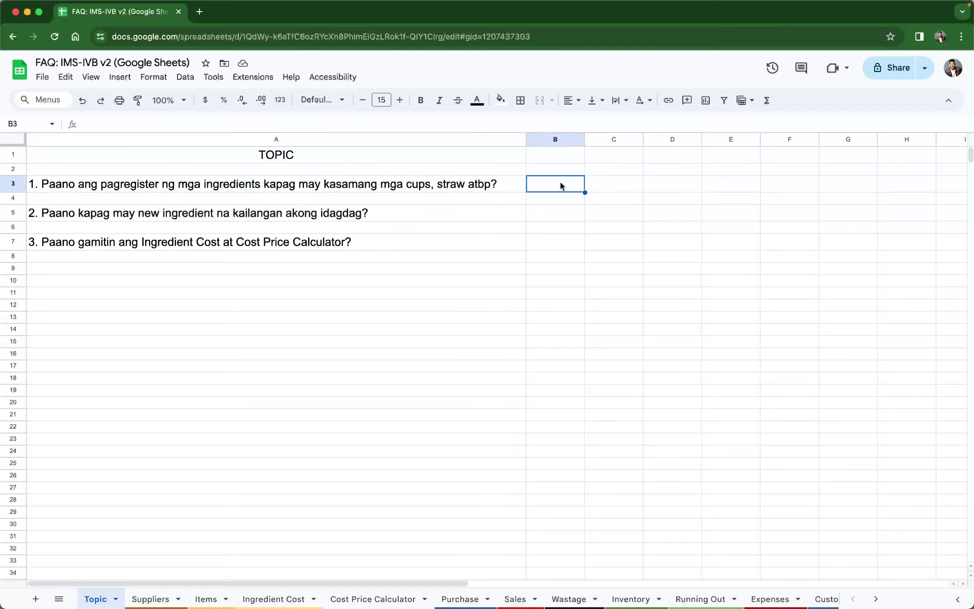
super+click(554, 218)
super+click(545, 247)
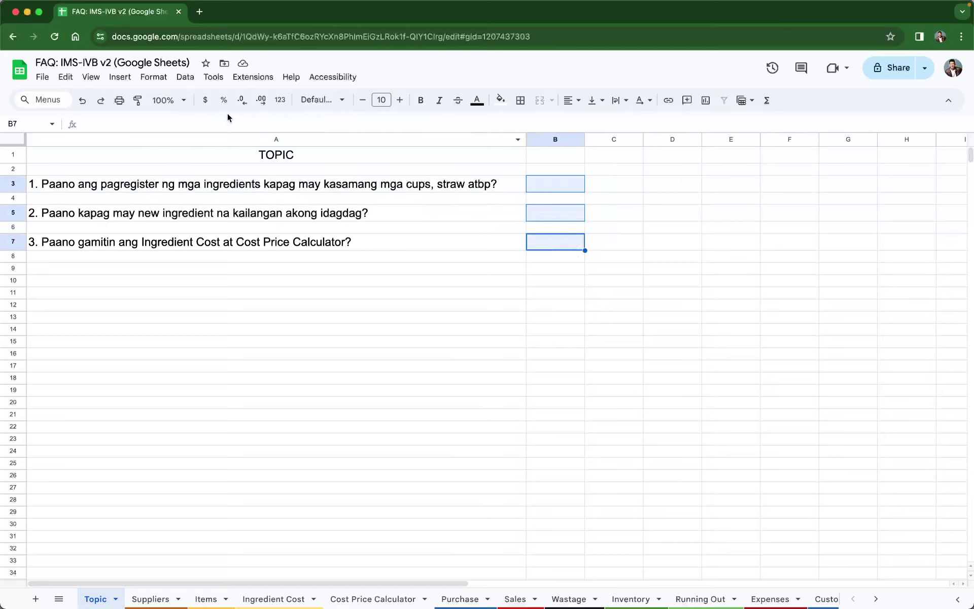
click(120, 76)
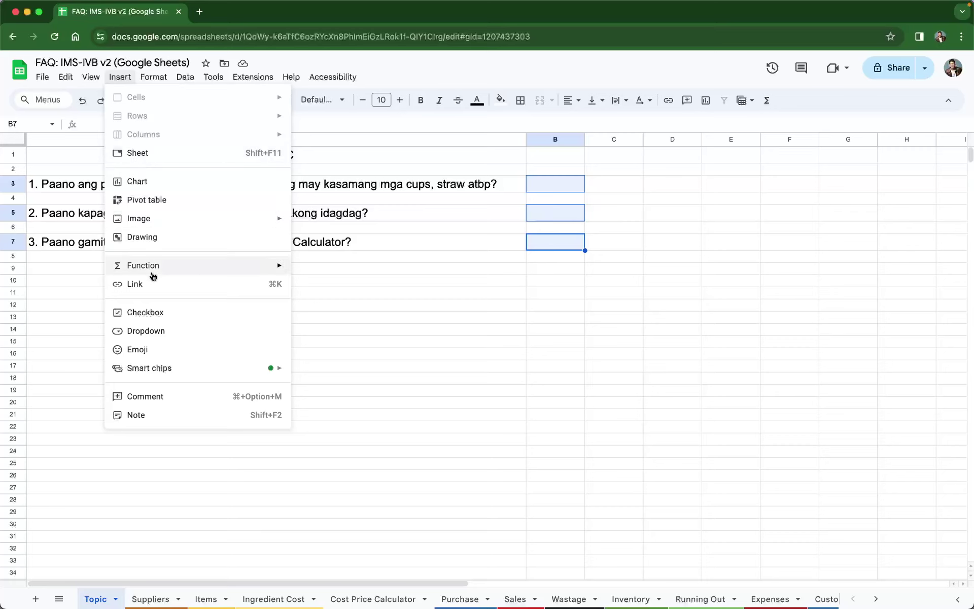
click(146, 313)
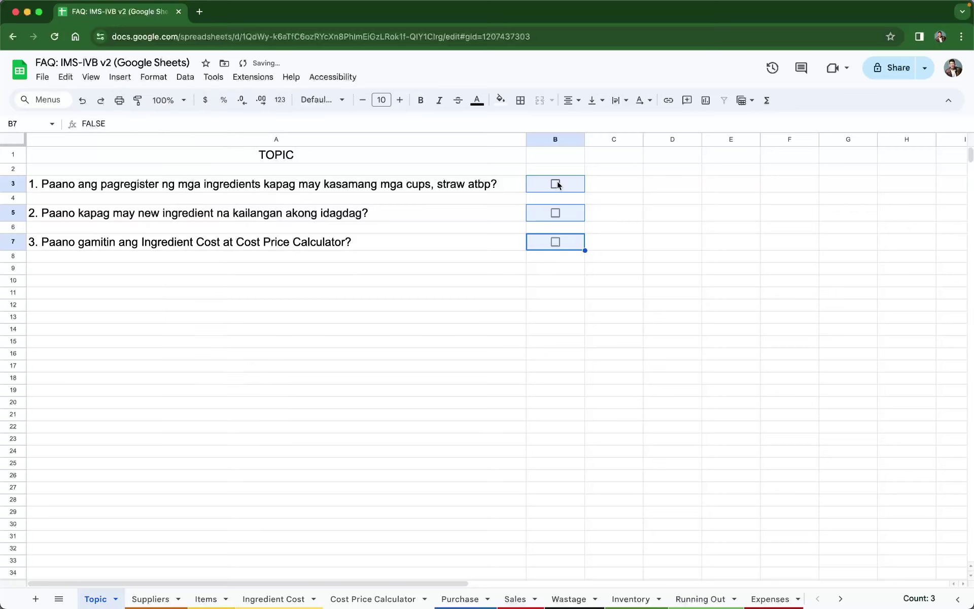
Tick the first two topic checkboxes, then move on to Ingredient Cost.
click(556, 184)
click(556, 213)
click(300, 241)
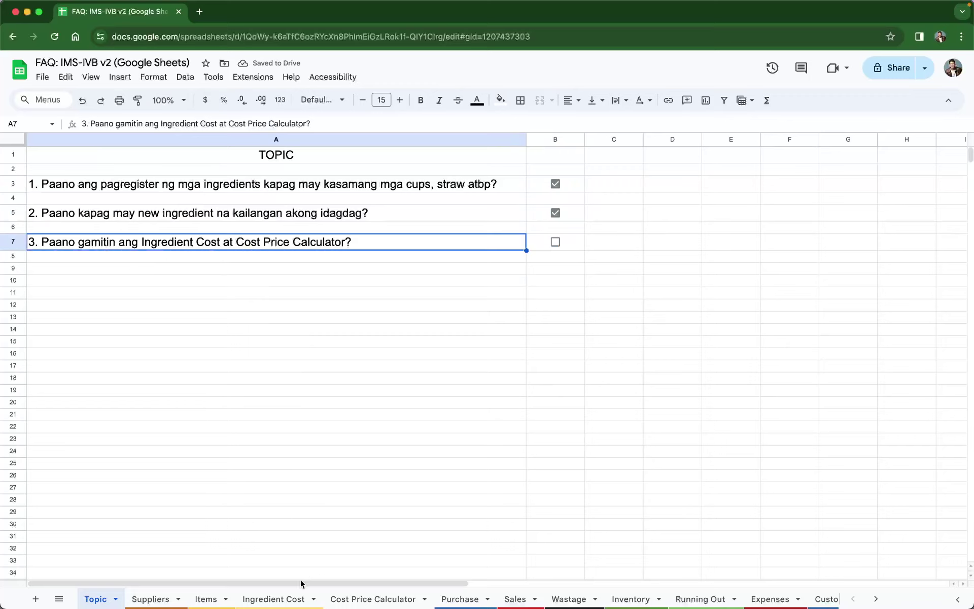
click(281, 603)
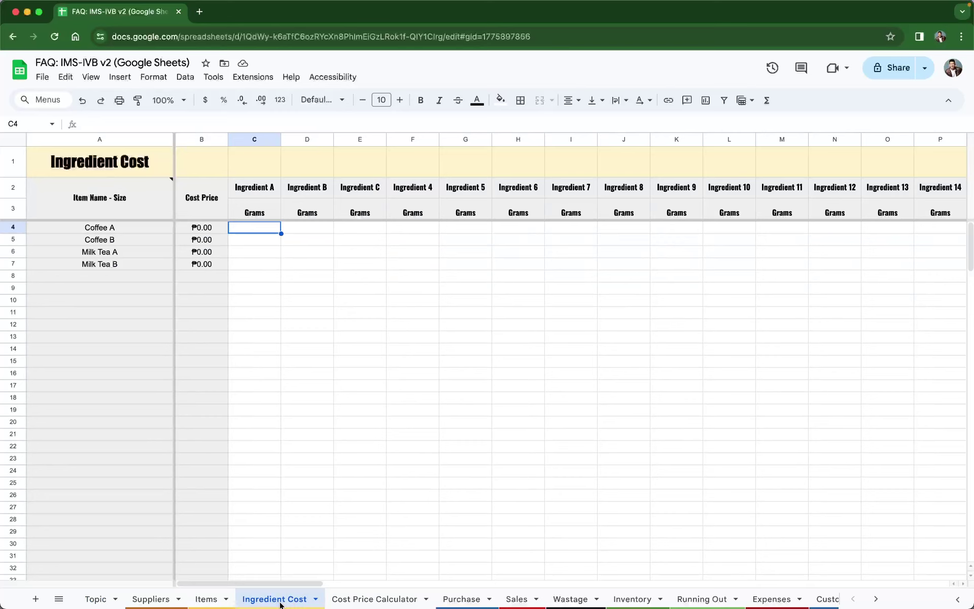
Show the Cost Price Calculator scrolled back to column A with the A2 Choose Item picker selected.
click(371, 603)
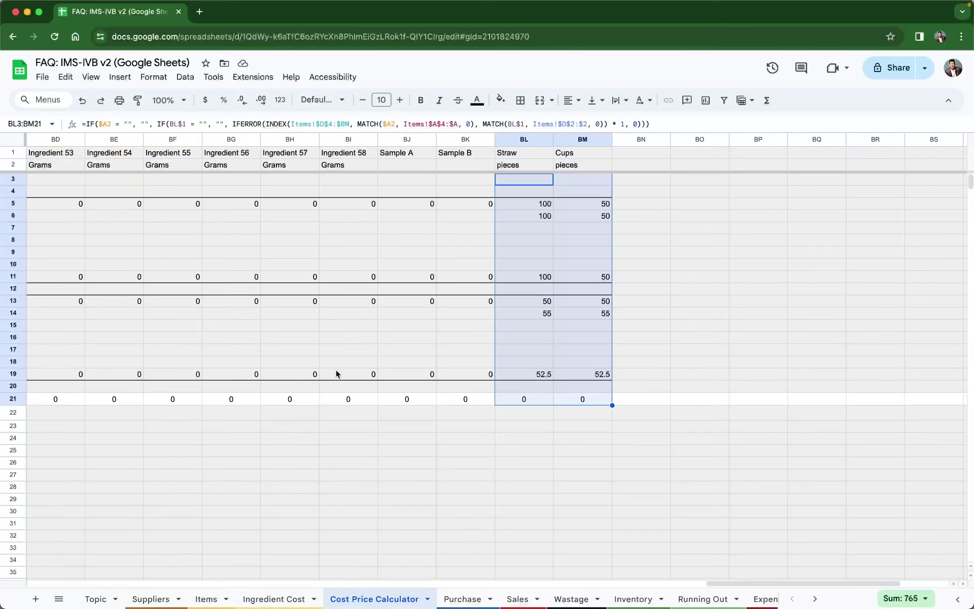
scroll(336, 374, left, 10)
scroll(337, 374, left, 15)
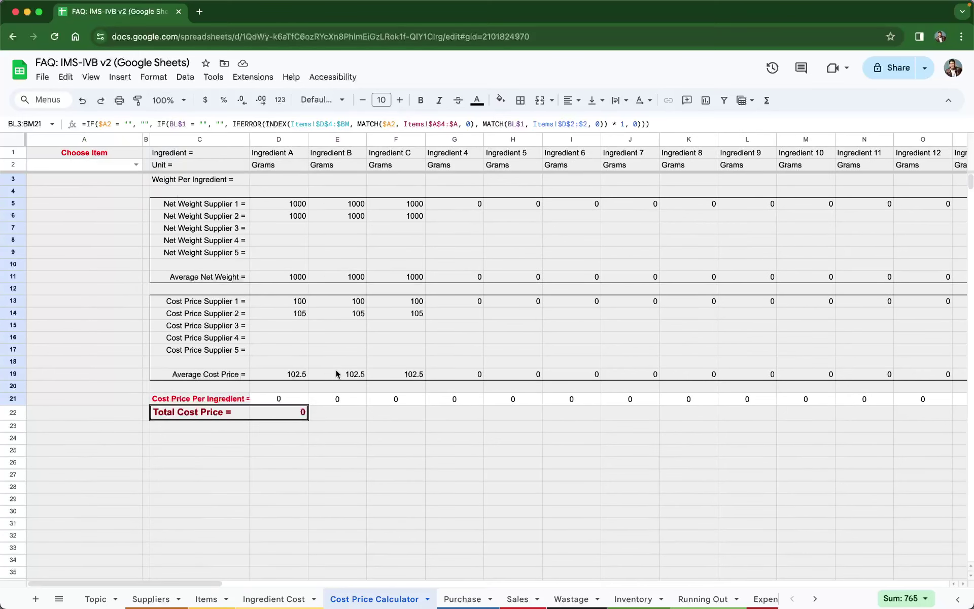
click(90, 163)
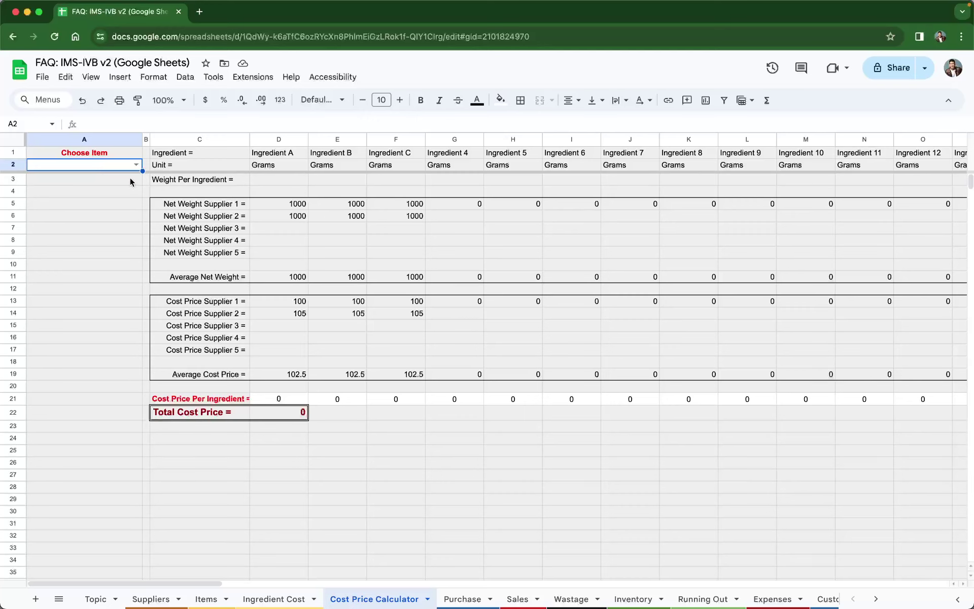
Look over the Suppliers and Items sheets, then pick Coffee A in the Cost Price Calculator's A2 dropdown.
click(172, 599)
click(208, 599)
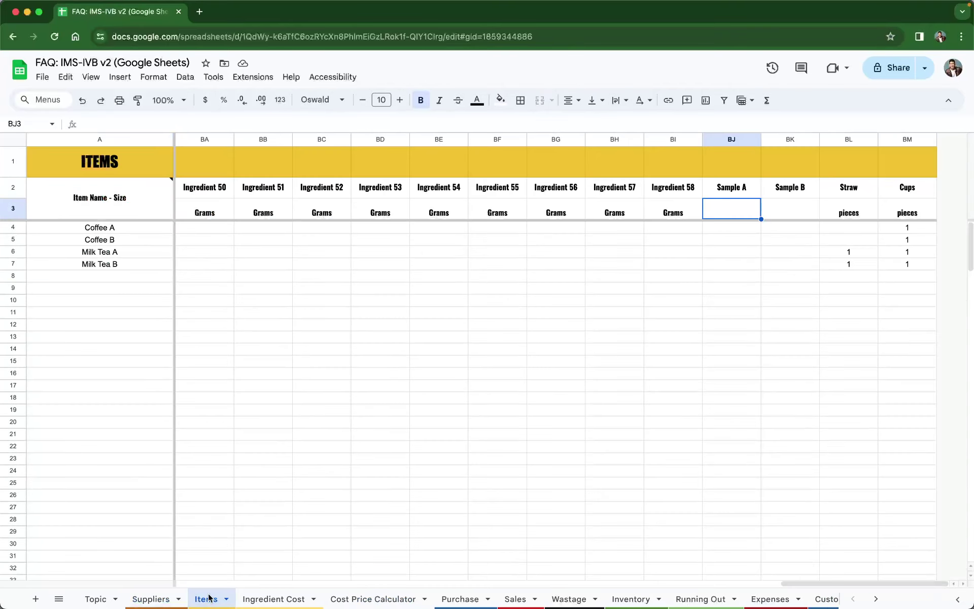
click(377, 598)
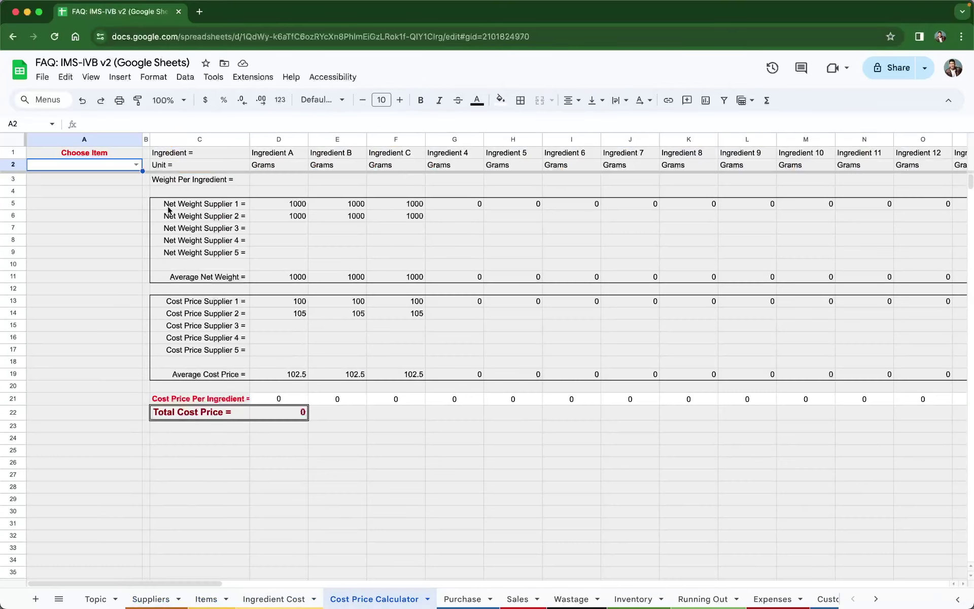
click(136, 165)
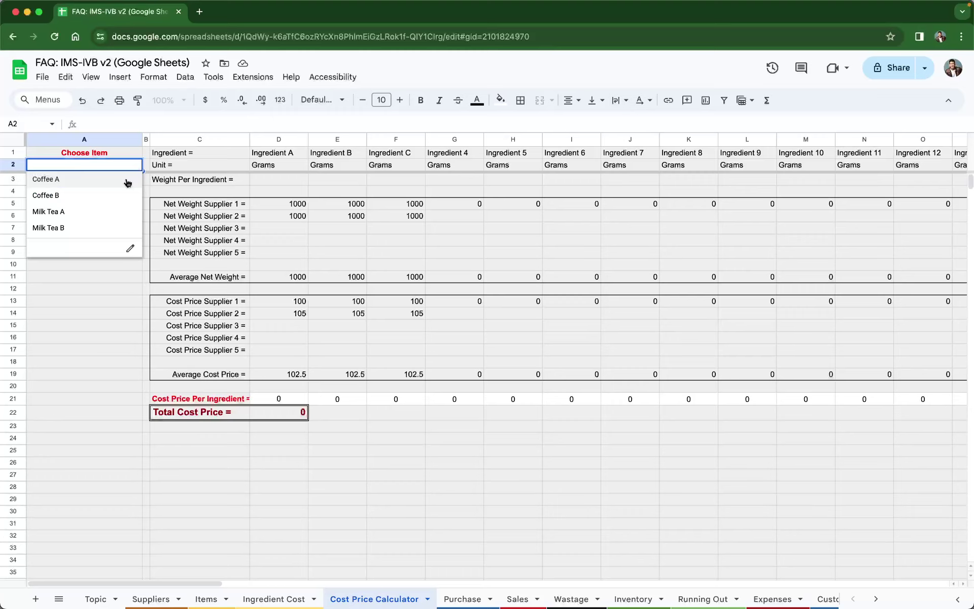
click(127, 181)
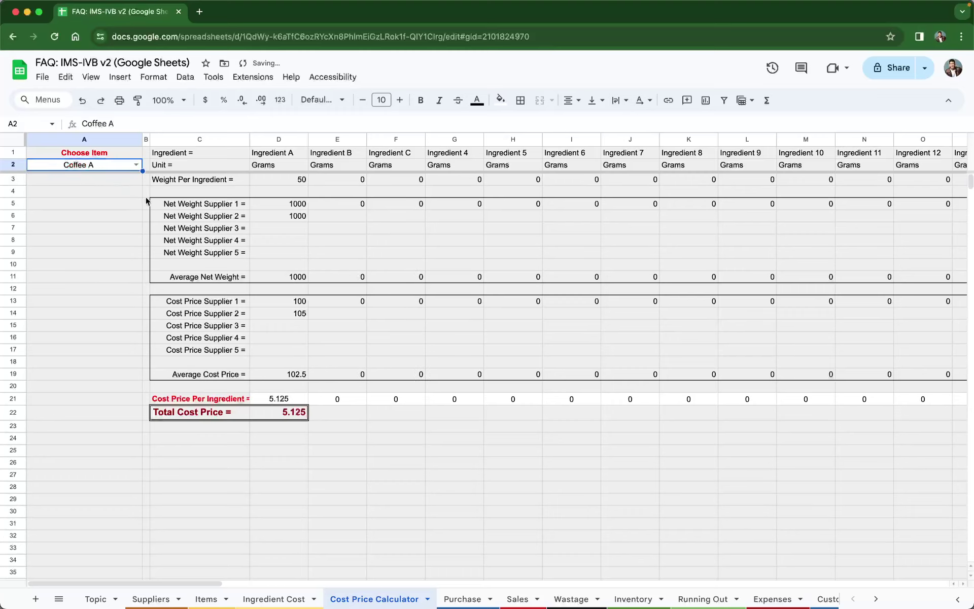
Inspect the D22 Total Cost Price SUM with its net weight, cost price and per-ingredient rows.
click(278, 418)
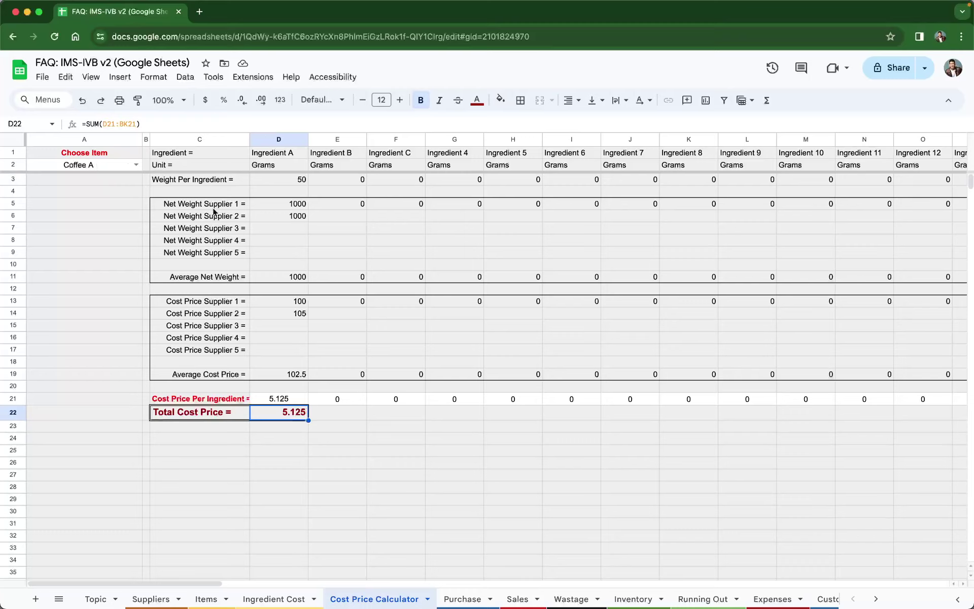
drag(212, 210, 339, 275)
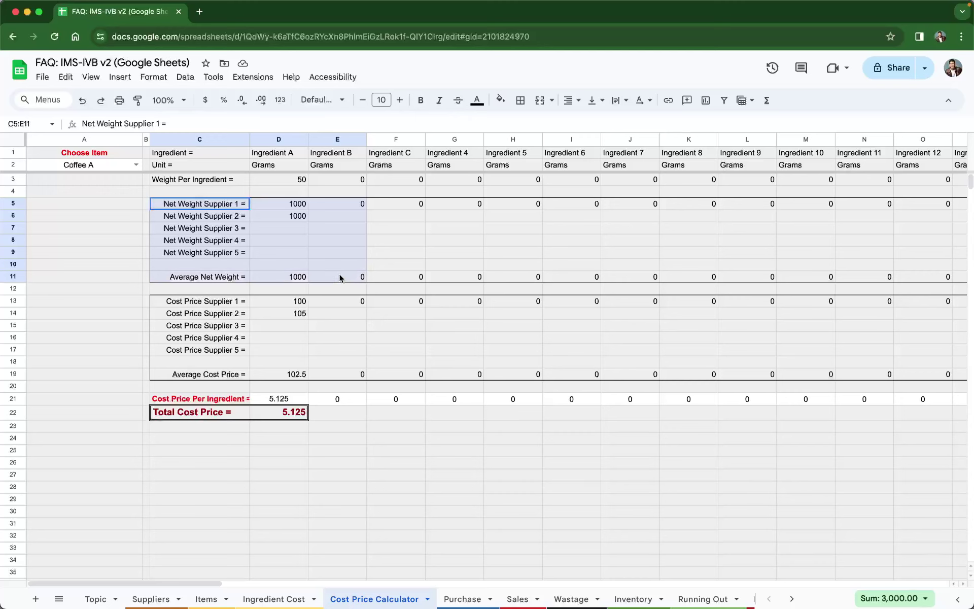
drag(238, 301, 353, 368)
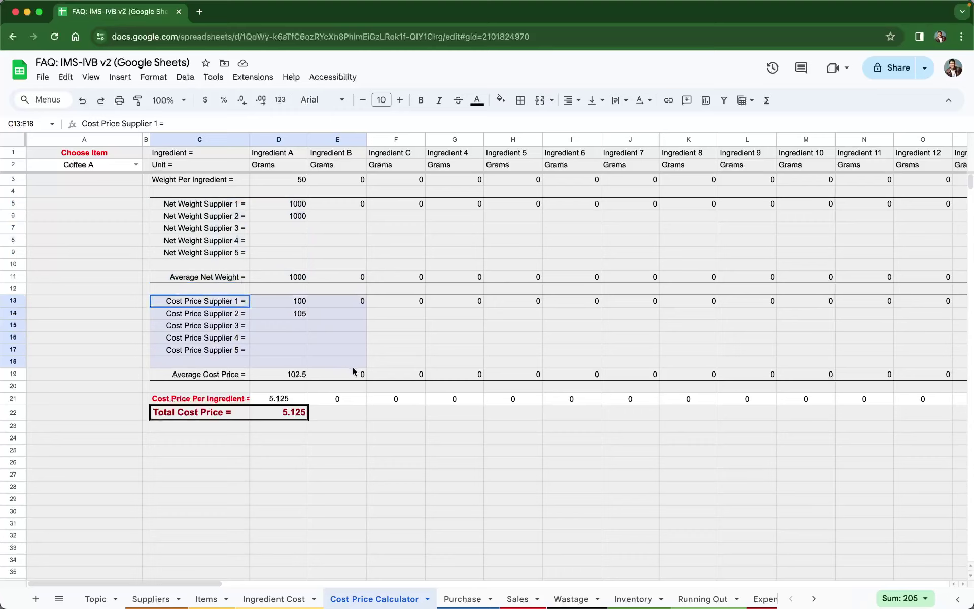
click(272, 402)
Scan row 21's per-ingredient costs against the 5.125 Total Cost Price.
scroll(627, 400, right, 10)
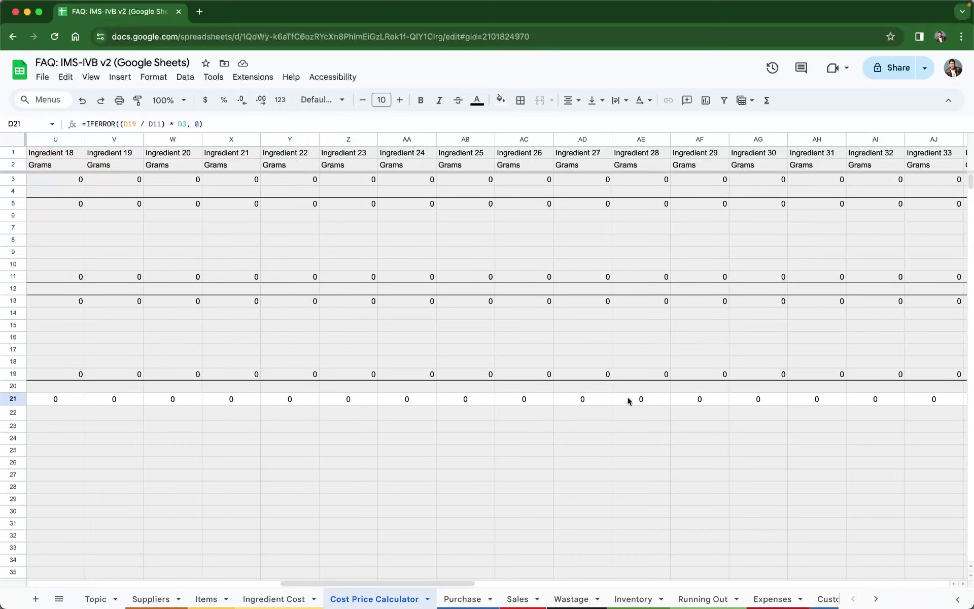
scroll(627, 397, right, 5)
scroll(627, 397, right, 2)
scroll(627, 397, right, 10)
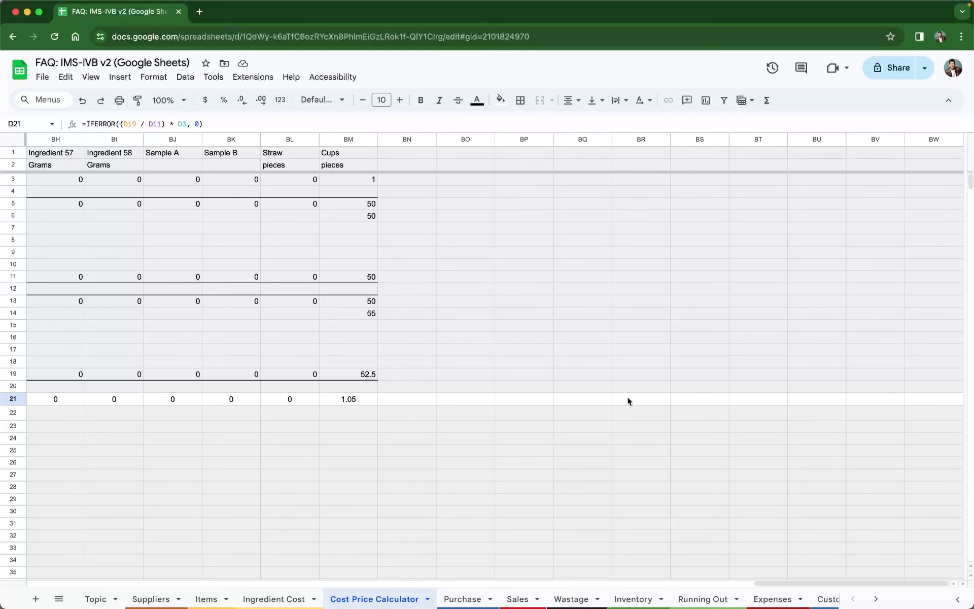
scroll(627, 397, left, 10)
scroll(627, 396, left, 10)
scroll(627, 397, left, 6)
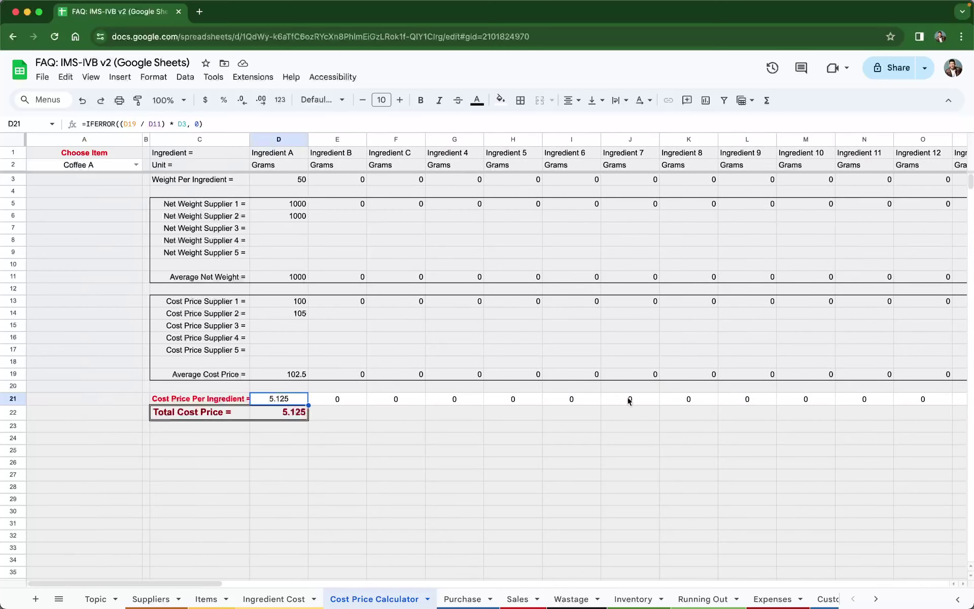
scroll(629, 401, right, 10)
scroll(629, 401, right, 8)
scroll(629, 401, right, 3)
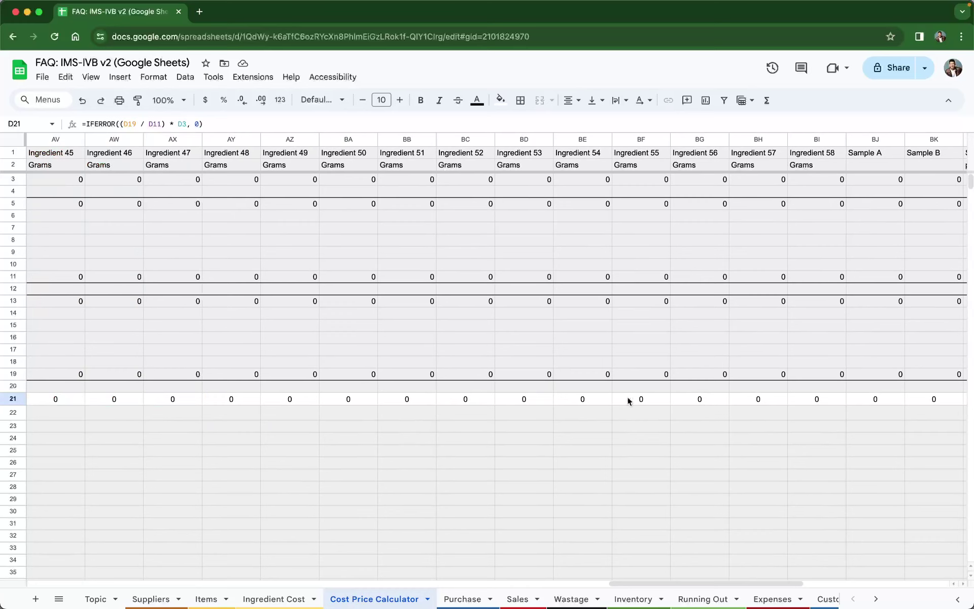
scroll(629, 401, right, 3)
shift+click(754, 400)
scroll(759, 403, left, 12)
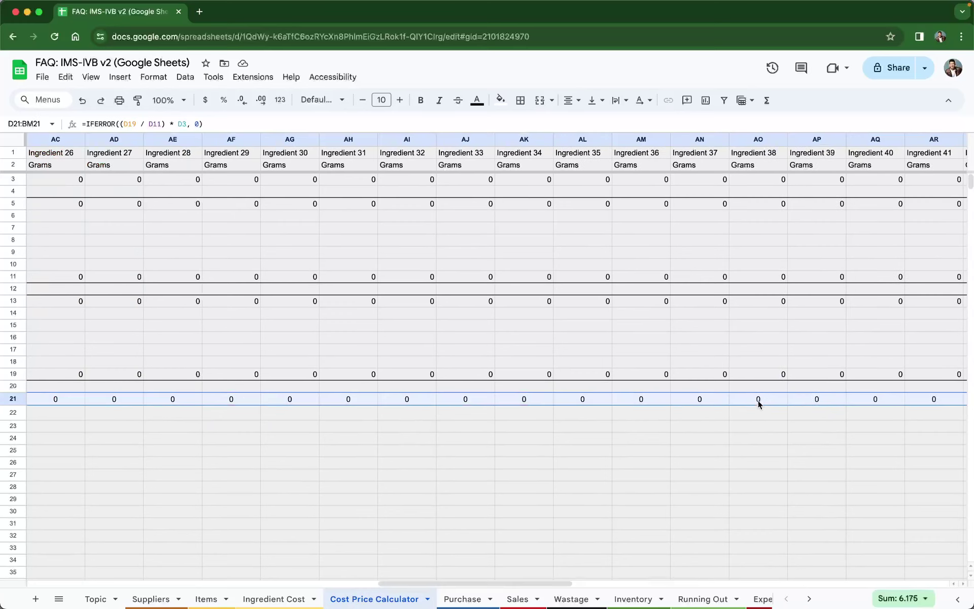
scroll(759, 404, left, 12)
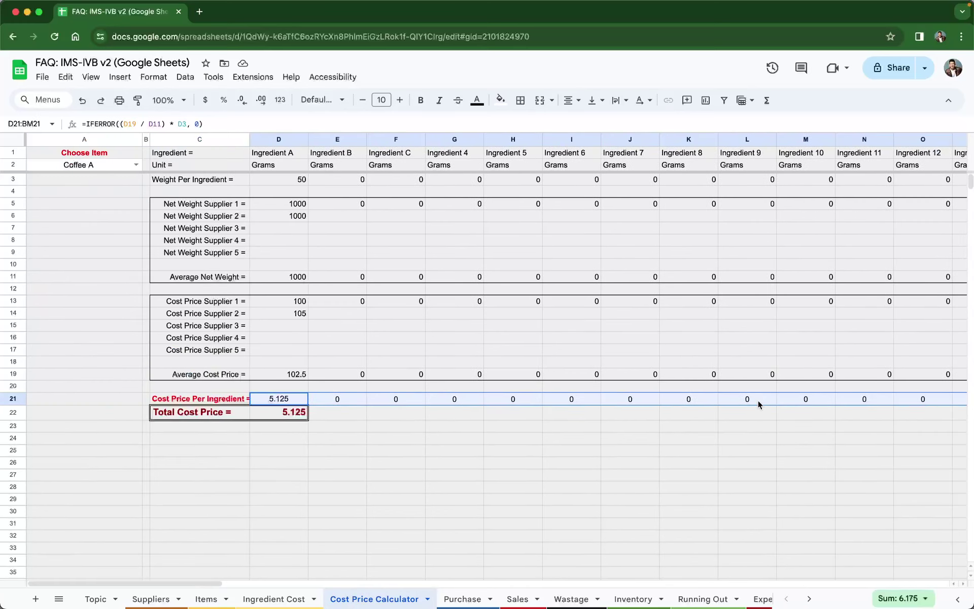
click(270, 418)
click(269, 400)
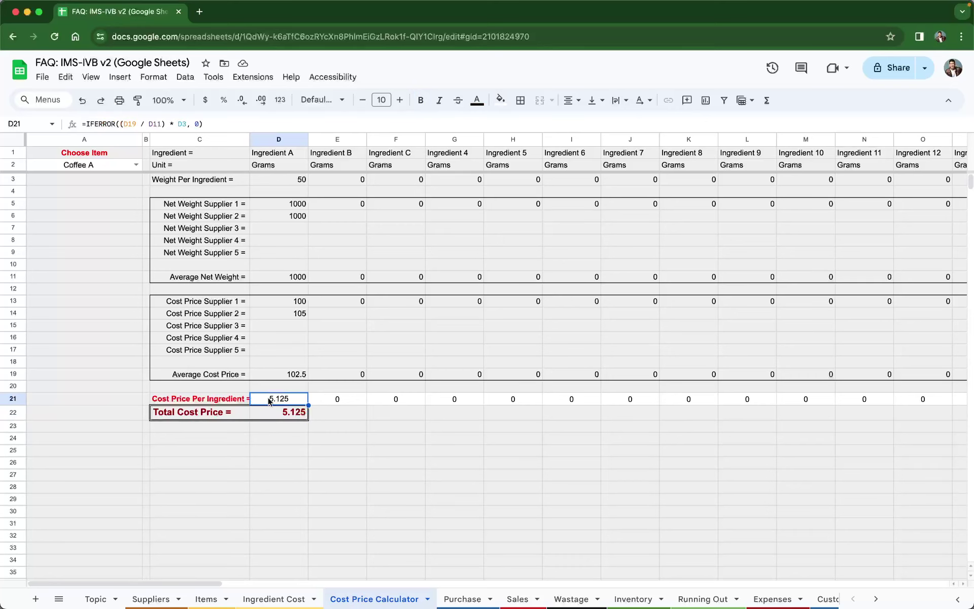
Copy Coffee A's per-ingredient costs D21:BM21 through Cups and go to the Ingredient Cost sheet.
scroll(269, 401, right, 2)
scroll(627, 397, right, 3)
scroll(634, 399, right, 5)
scroll(634, 399, right, 5)
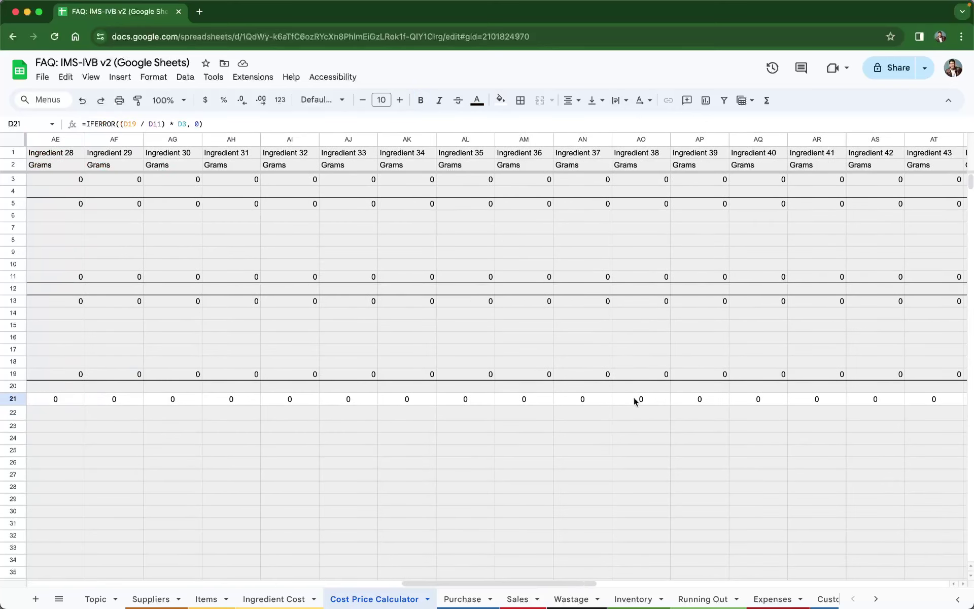
scroll(634, 400, right, 7)
scroll(634, 399, right, 5)
shift+click(423, 398)
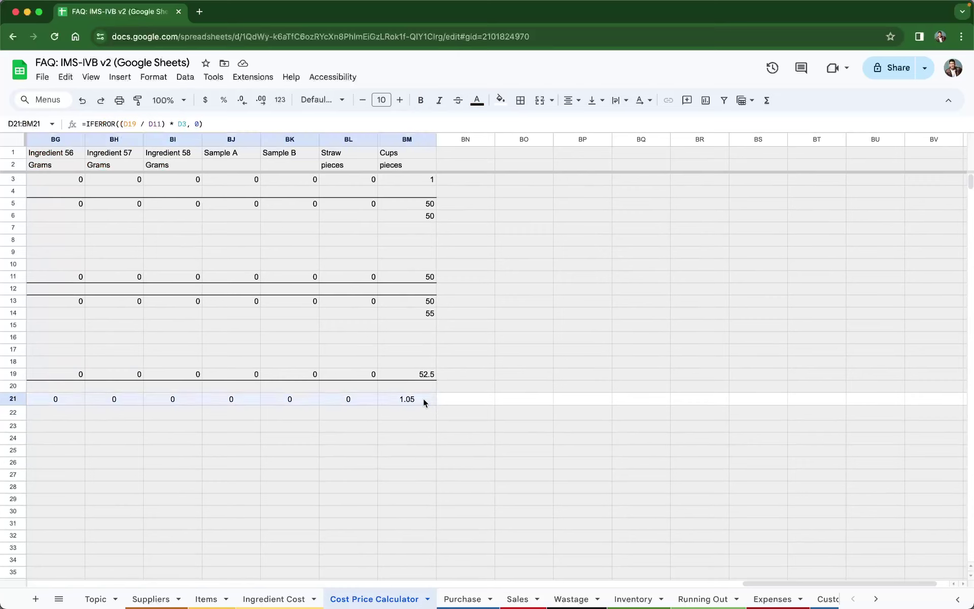
key(super+c)
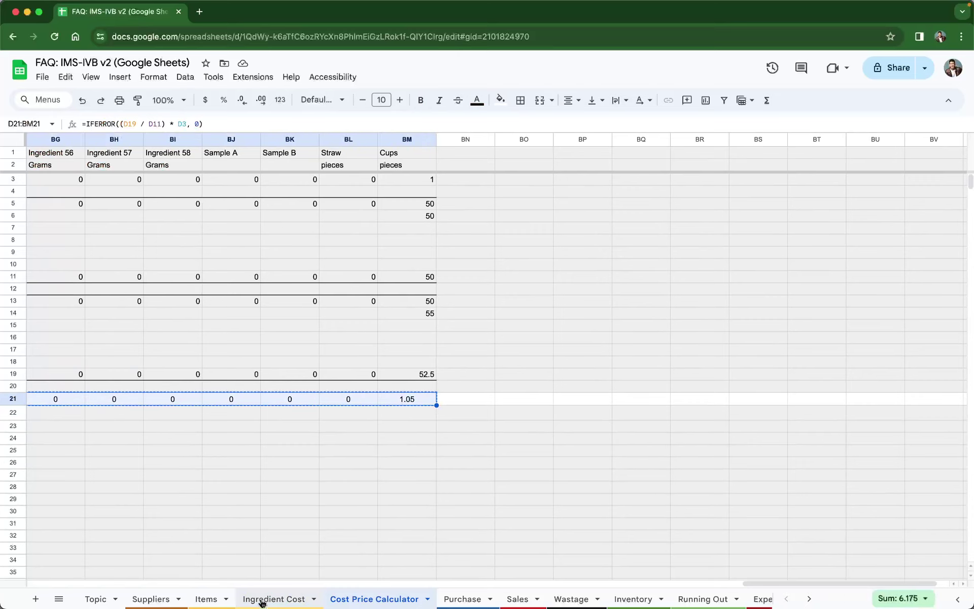
click(284, 598)
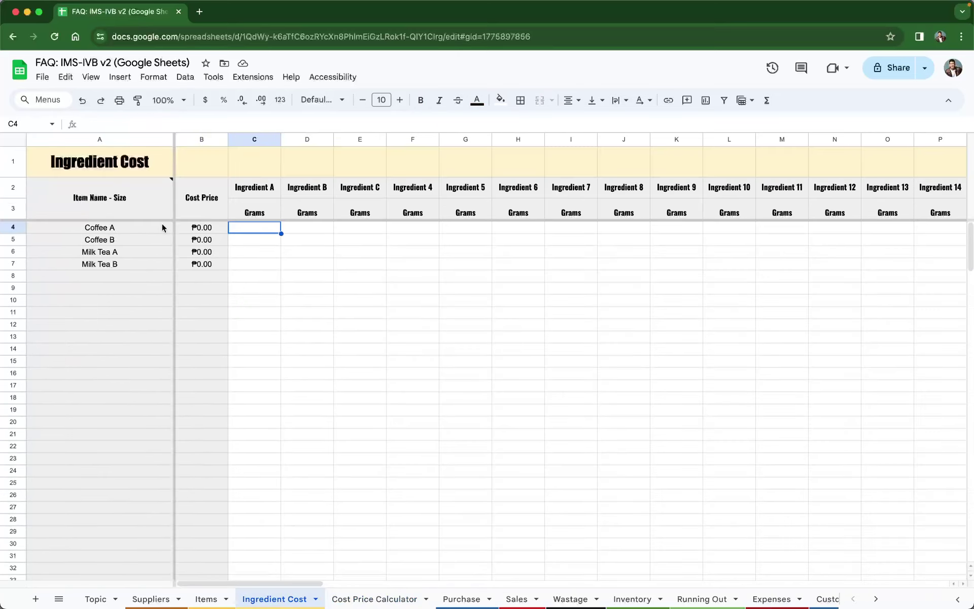
Dismiss the item-name note and paste the copied costs into Coffee A's row starting at C4.
click(157, 206)
click(305, 253)
click(255, 227)
key(super+v)
Verify Coffee A's B4 SUM gives ₱6.18, then return to the Cost Price Calculator.
scroll(623, 275, right, 10)
scroll(622, 275, right, 10)
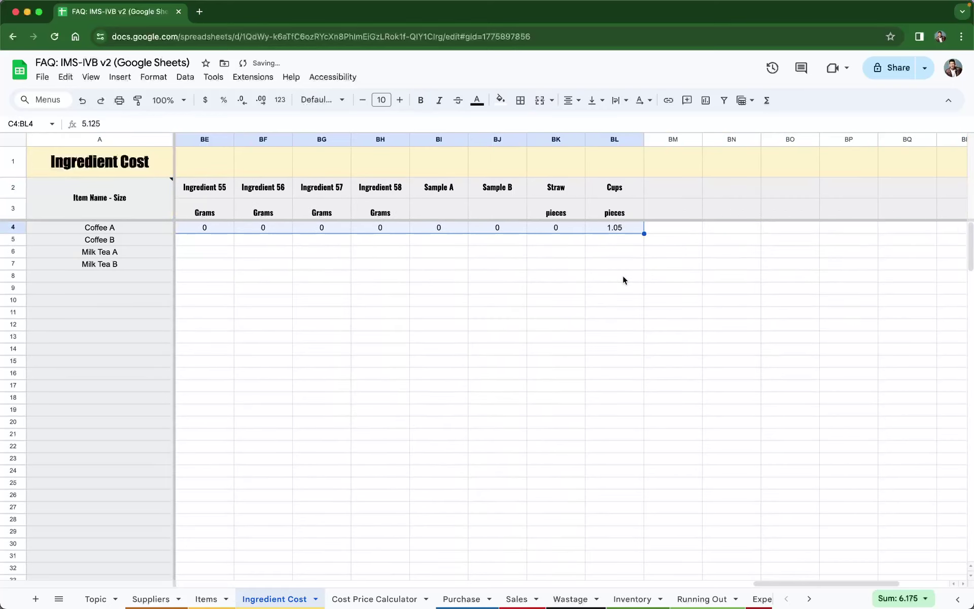
scroll(622, 275, left, 10)
scroll(623, 275, left, 8)
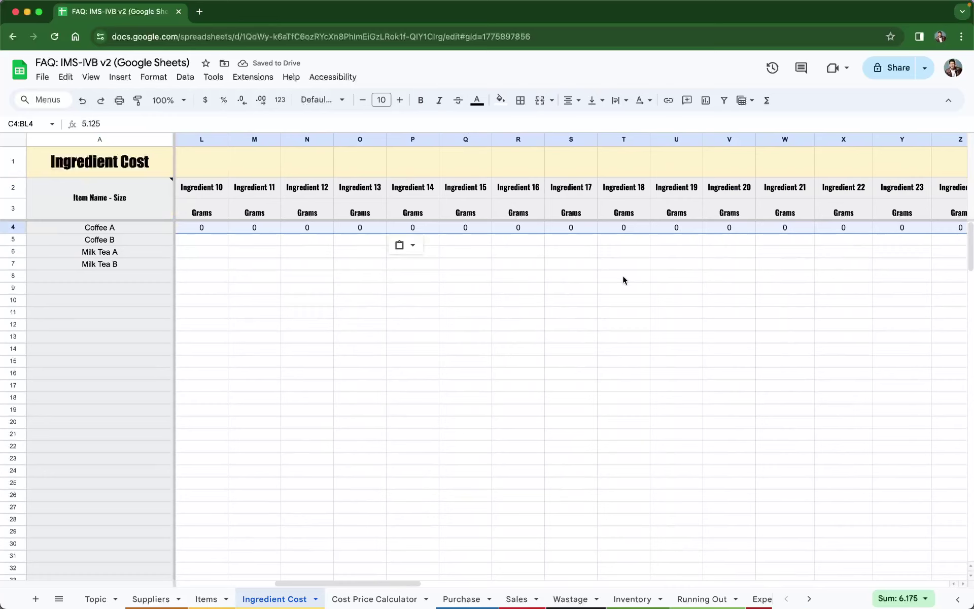
scroll(622, 275, left, 5)
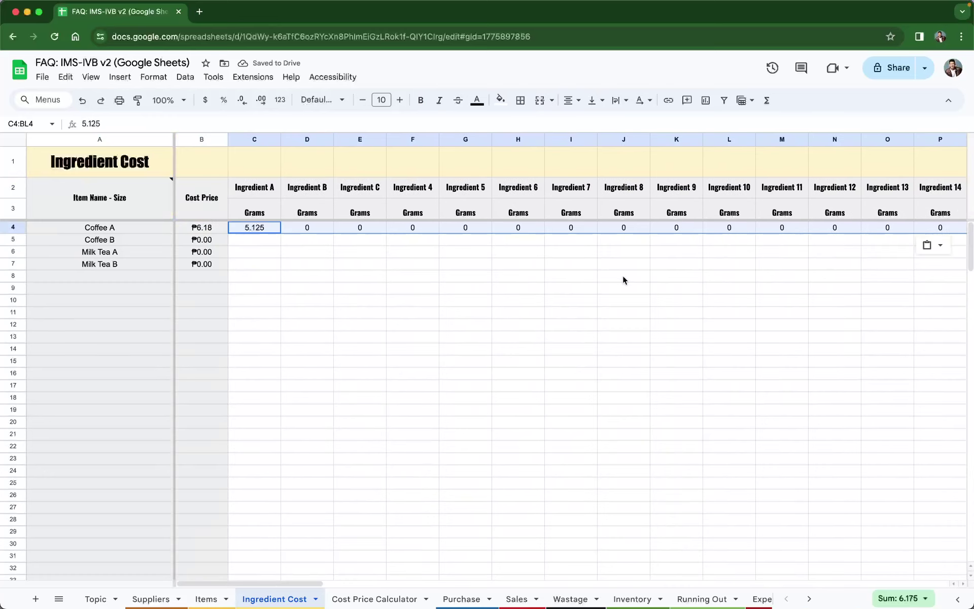
click(197, 229)
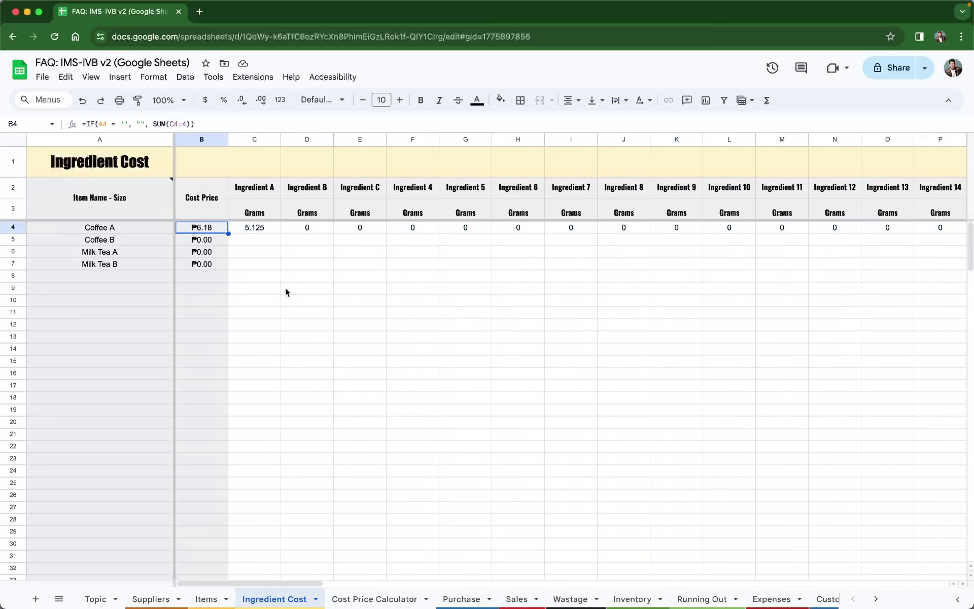
click(249, 232)
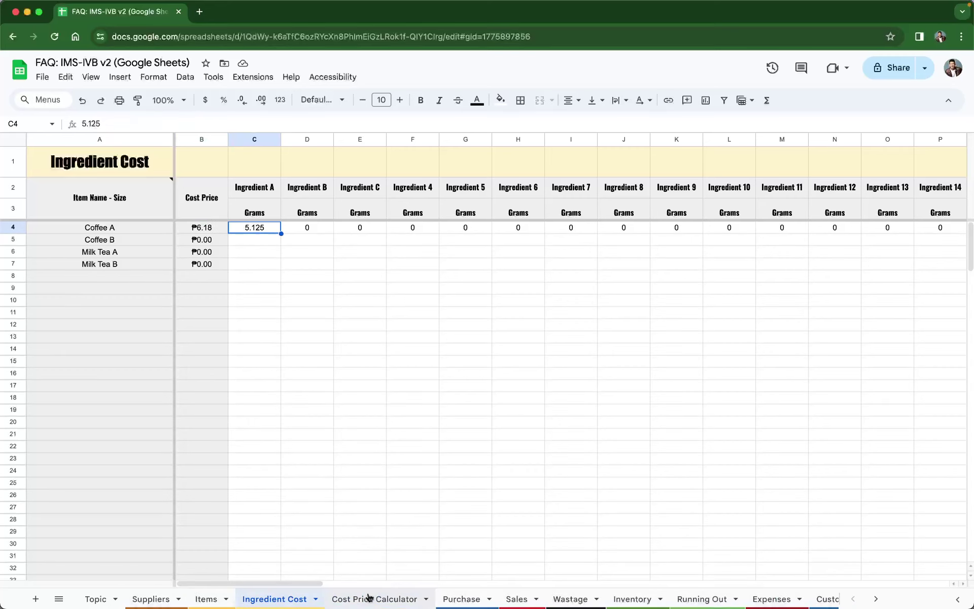
key(alt+Down)
scroll(309, 495, left, 15)
Compare the 5.125 Total Cost Price SUM with the far-right Straw and Cups columns.
scroll(307, 492, left, 5)
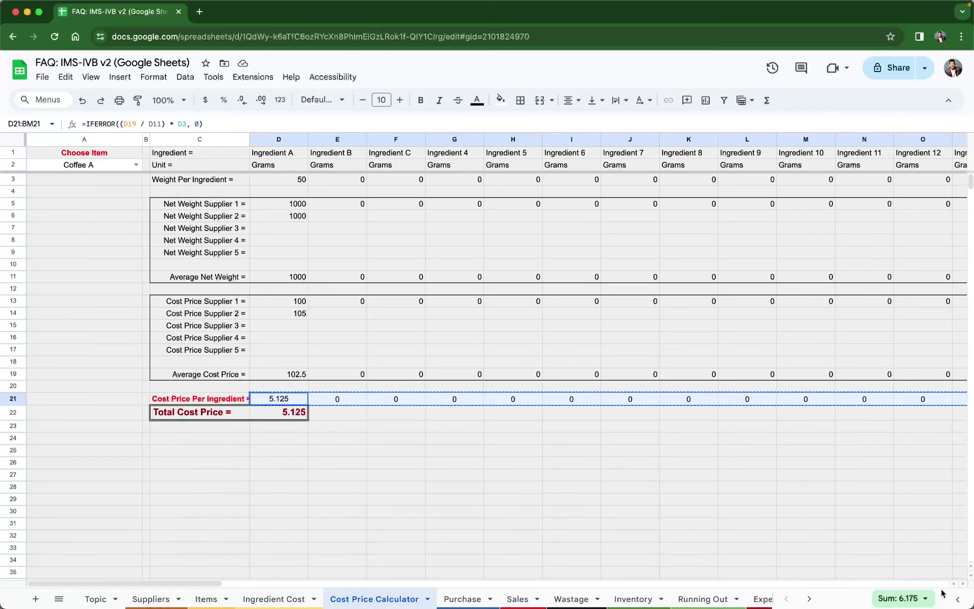
click(277, 415)
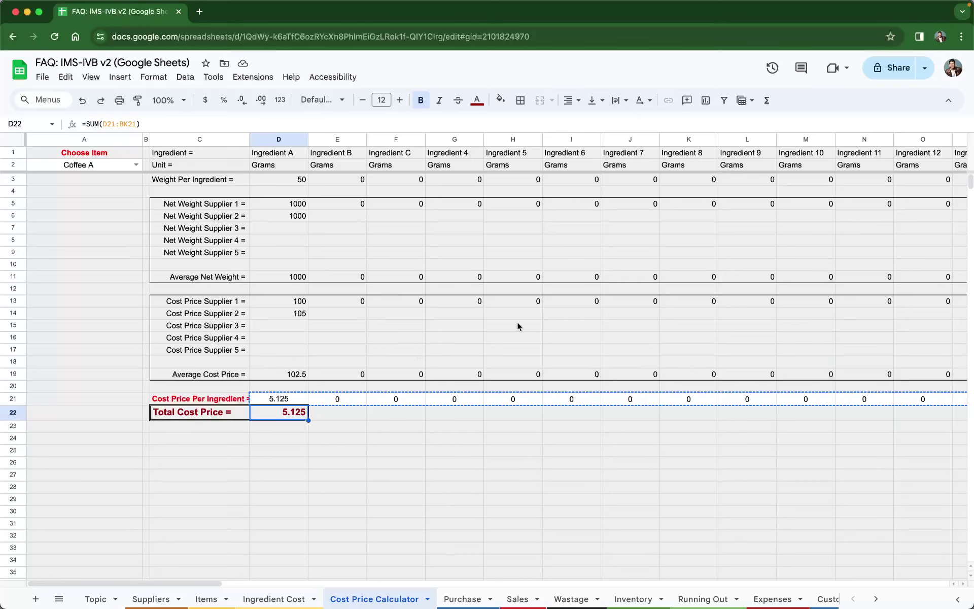
scroll(518, 324, right, 5)
scroll(517, 325, right, 7)
scroll(518, 325, right, 7)
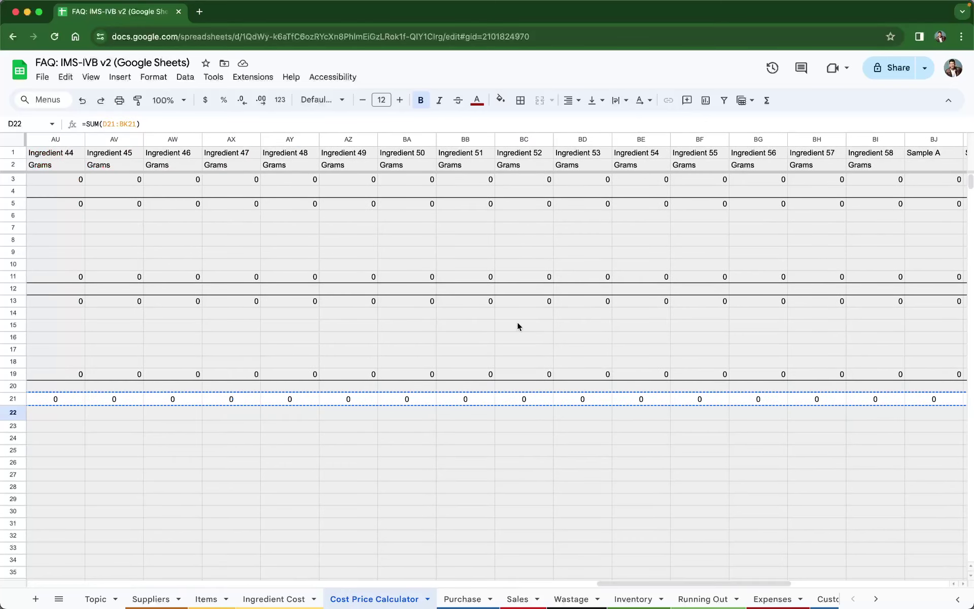
scroll(518, 324, right, 5)
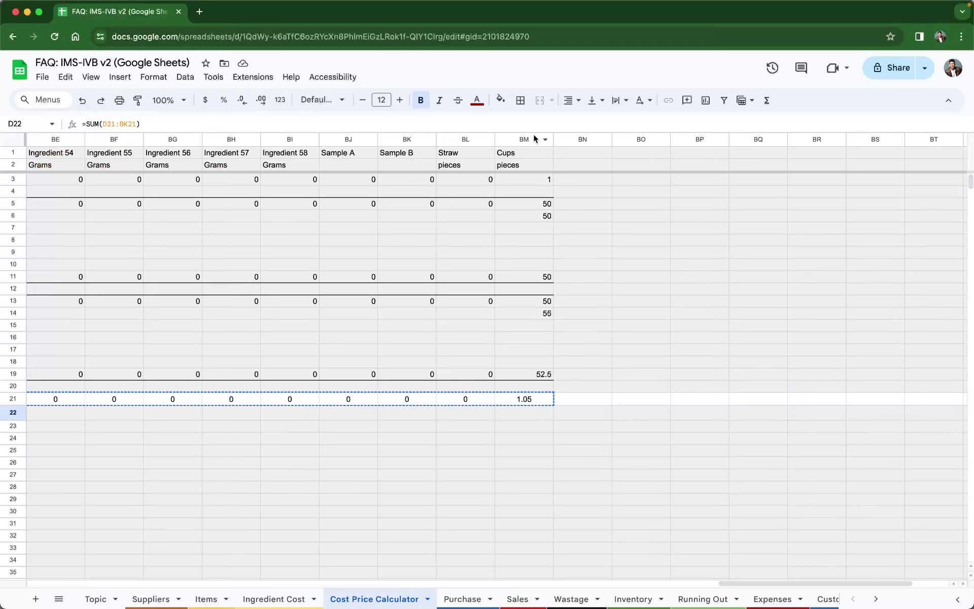
drag(537, 139, 456, 135)
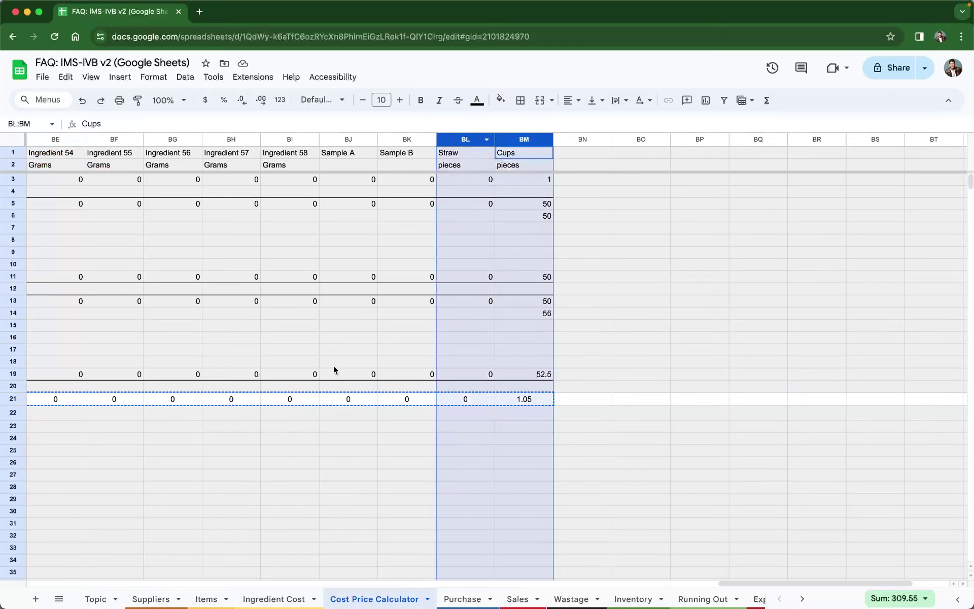
scroll(334, 365, left, 15)
click(292, 418)
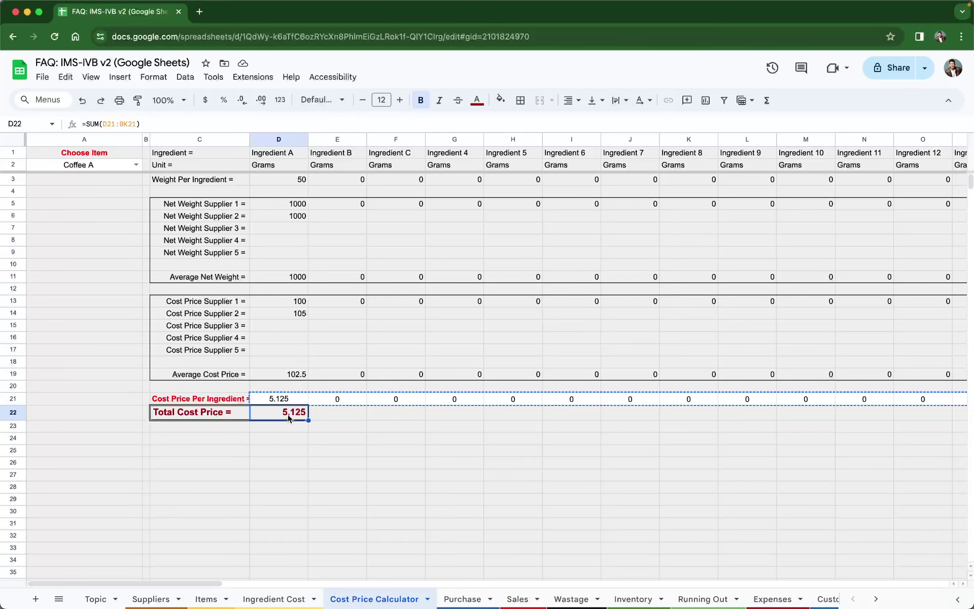
click(216, 403)
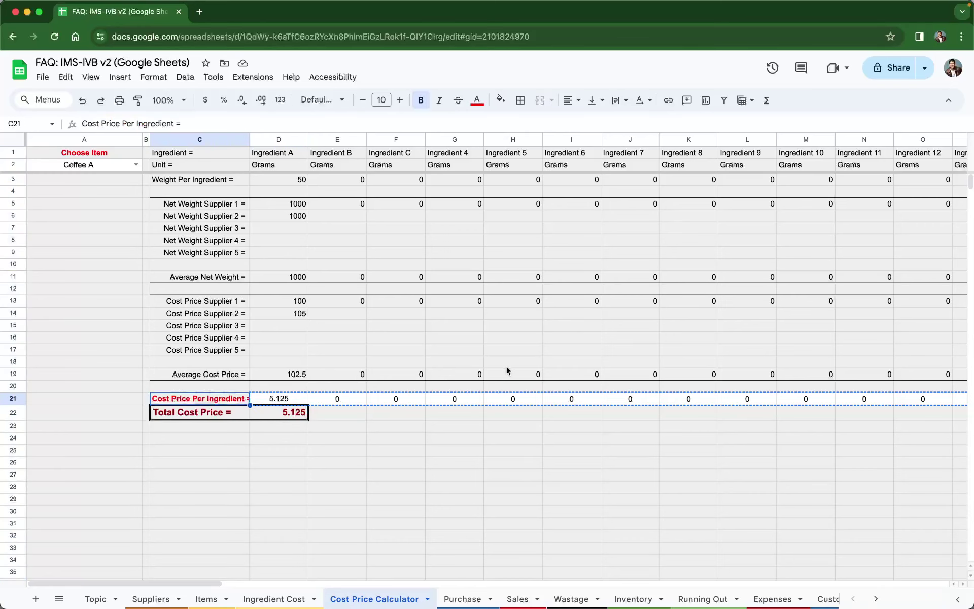
Select the Straw and Cups columns, where Cups costs 1.05 and Straw 0.
scroll(508, 366, right, 5)
scroll(507, 366, right, 5)
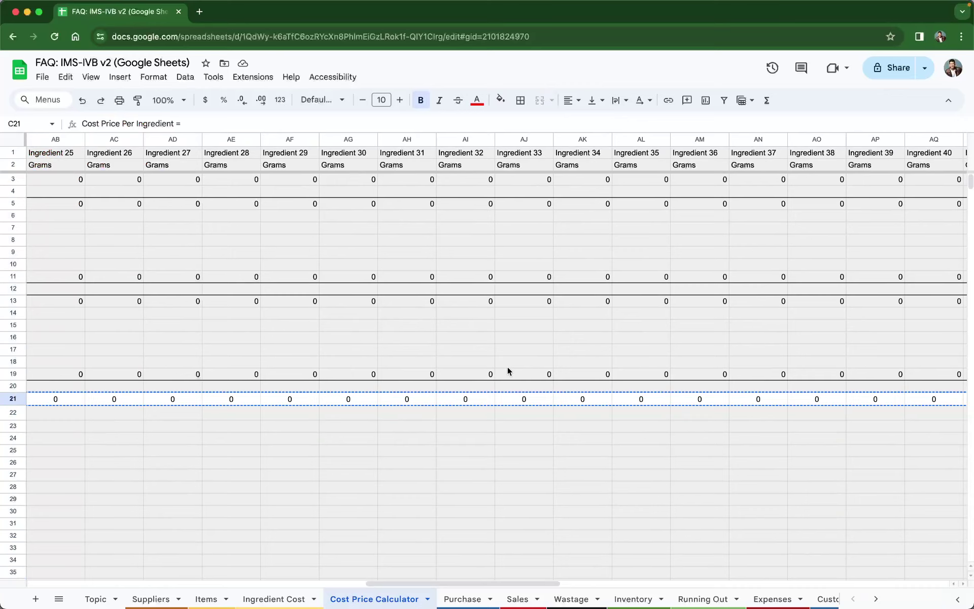
scroll(507, 366, right, 5)
scroll(508, 366, right, 5)
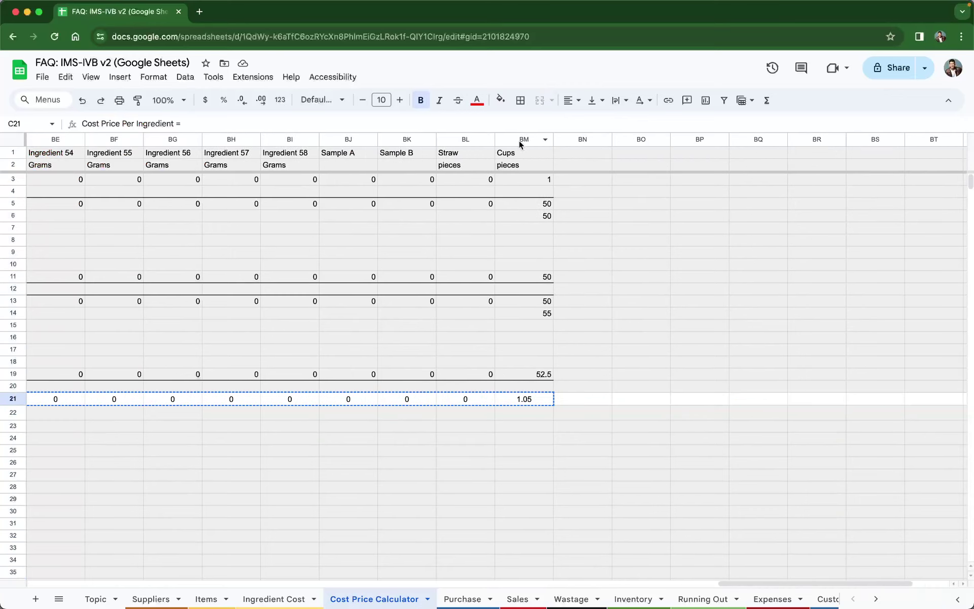
drag(521, 139, 484, 139)
Insert two columns left of Straw and fill Sample B's formulas across through Cups, rows 3–21.
right_click(484, 139)
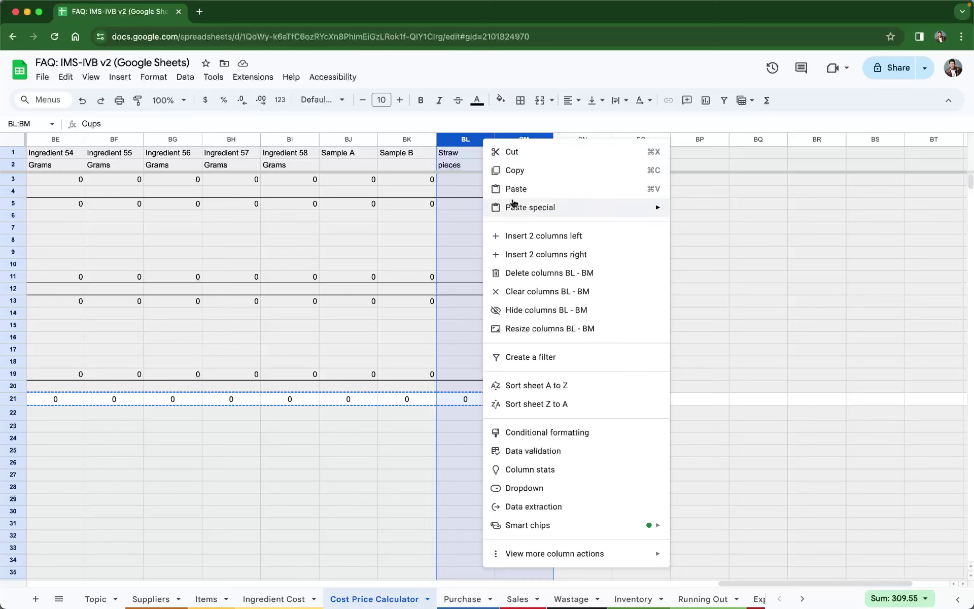
click(531, 235)
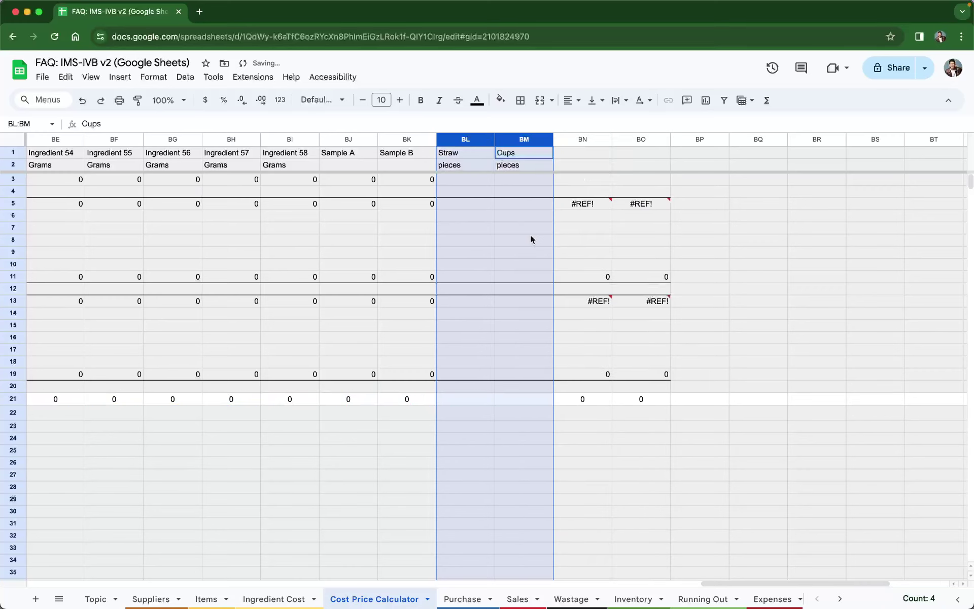
click(444, 181)
drag(423, 176, 541, 400)
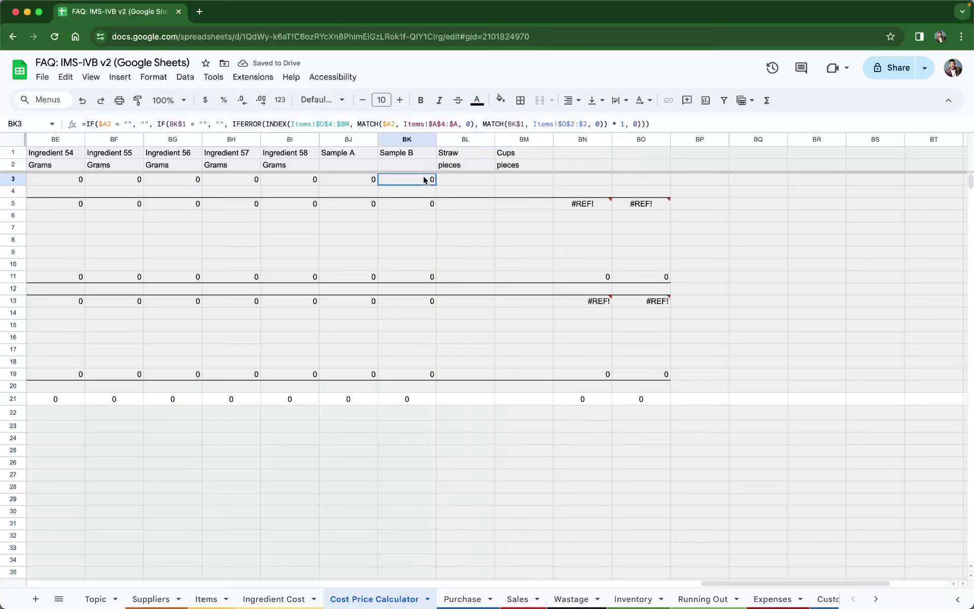
key(ctrl+Return)
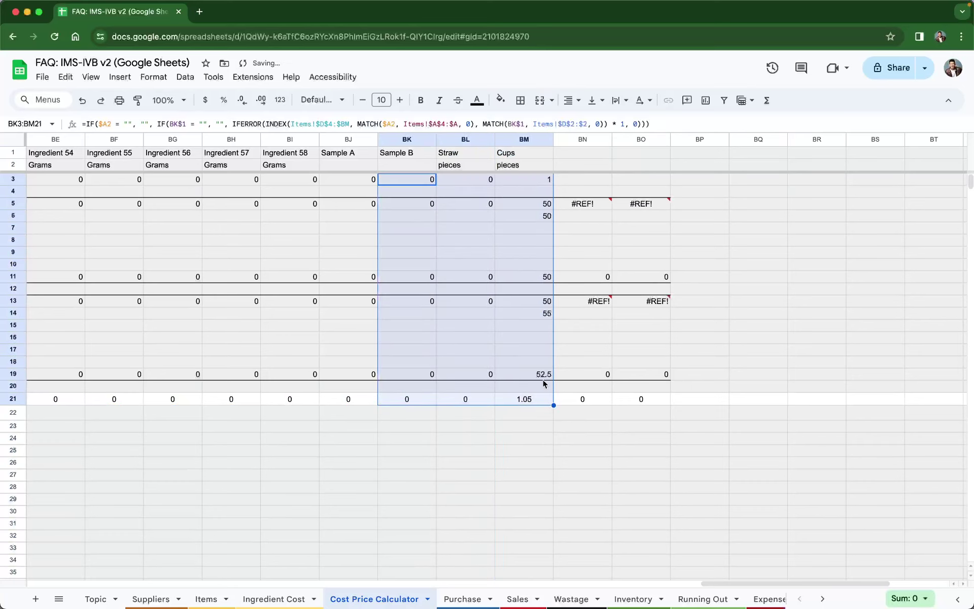
Clear the leftover #REF! and zero cells after Cups and check the Straw cost in BL21.
drag(574, 150, 687, 439)
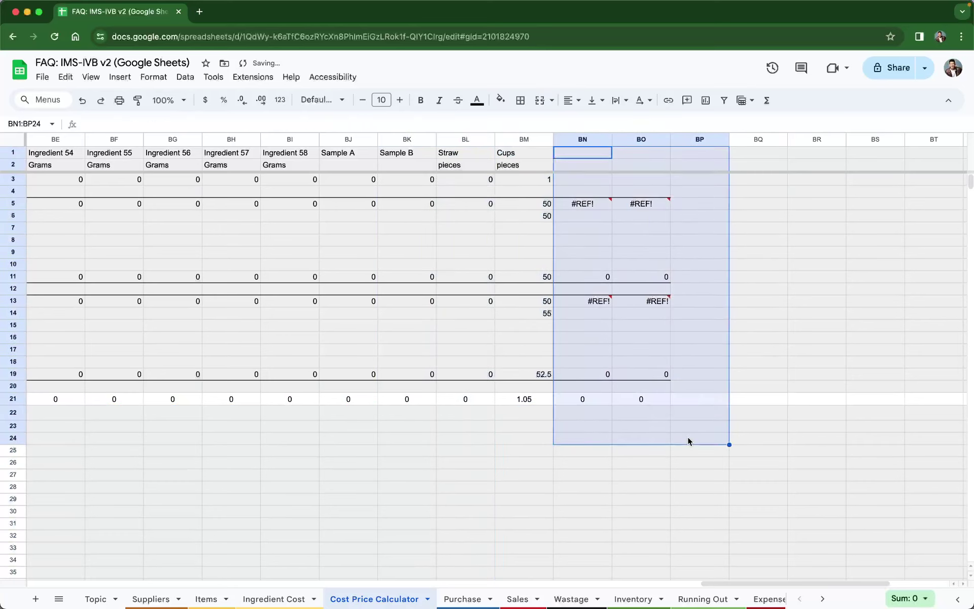
key(Delete)
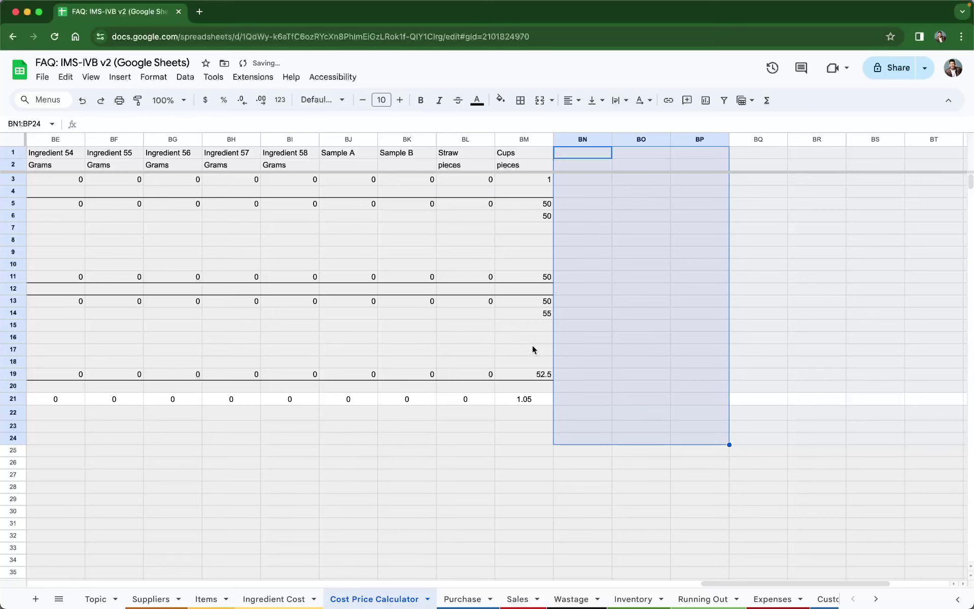
click(487, 399)
scroll(452, 439, left, 10)
scroll(452, 440, right, 5)
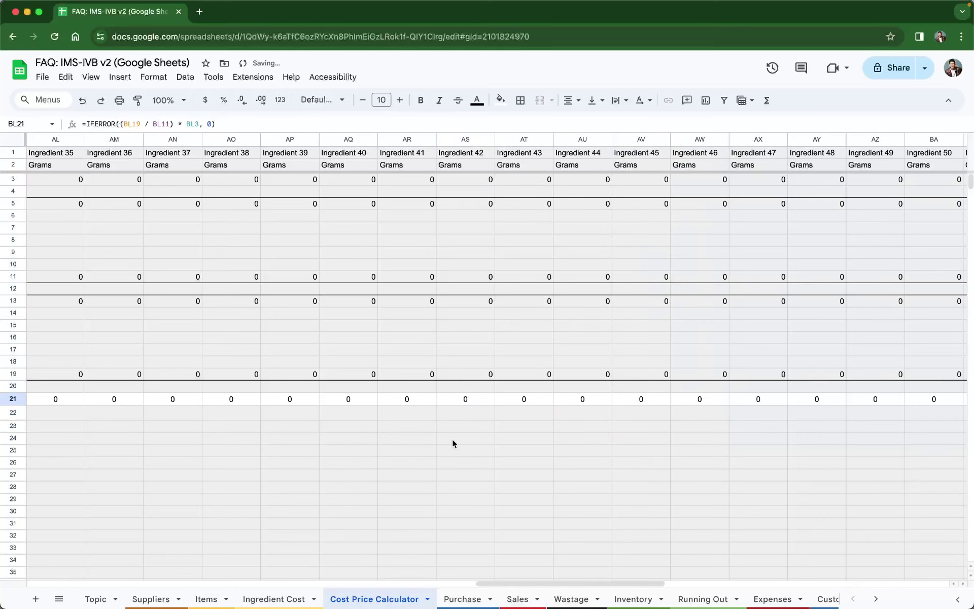
scroll(453, 440, right, 10)
Delete the spare columns BN through BY.
click(348, 139)
scroll(672, 191, right, 1)
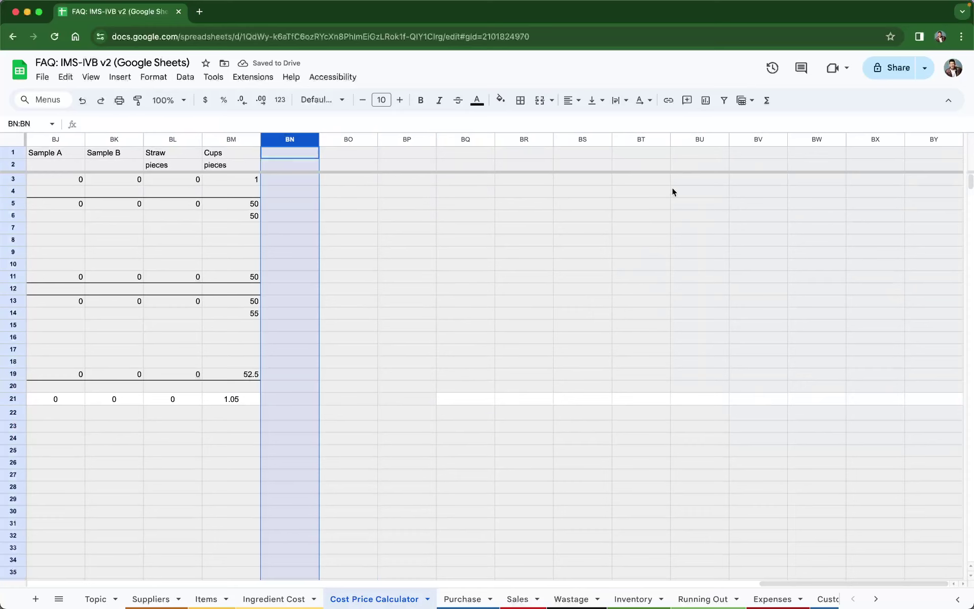
shift+click(927, 138)
right_click(927, 138)
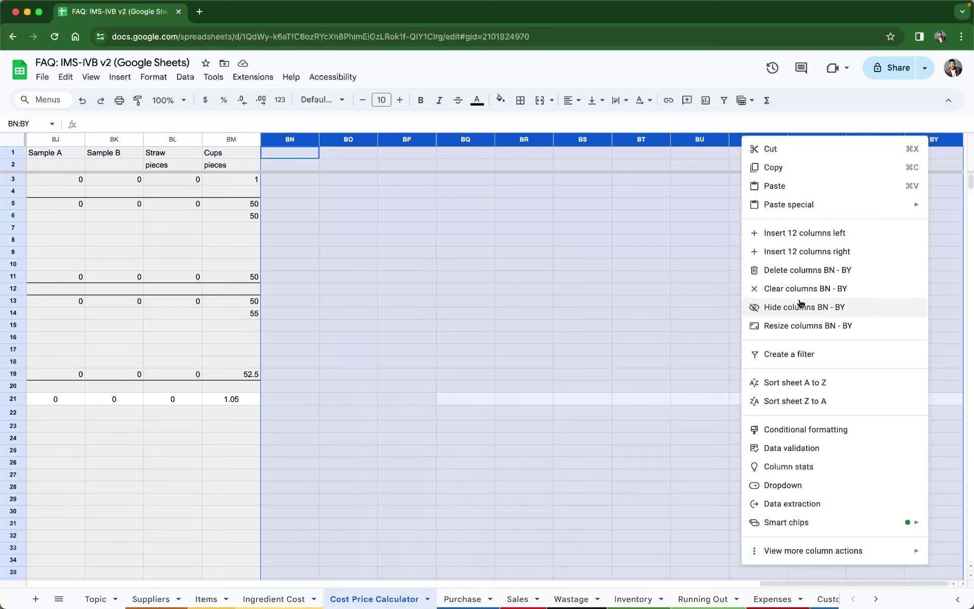
click(784, 265)
scroll(413, 446, left, 15)
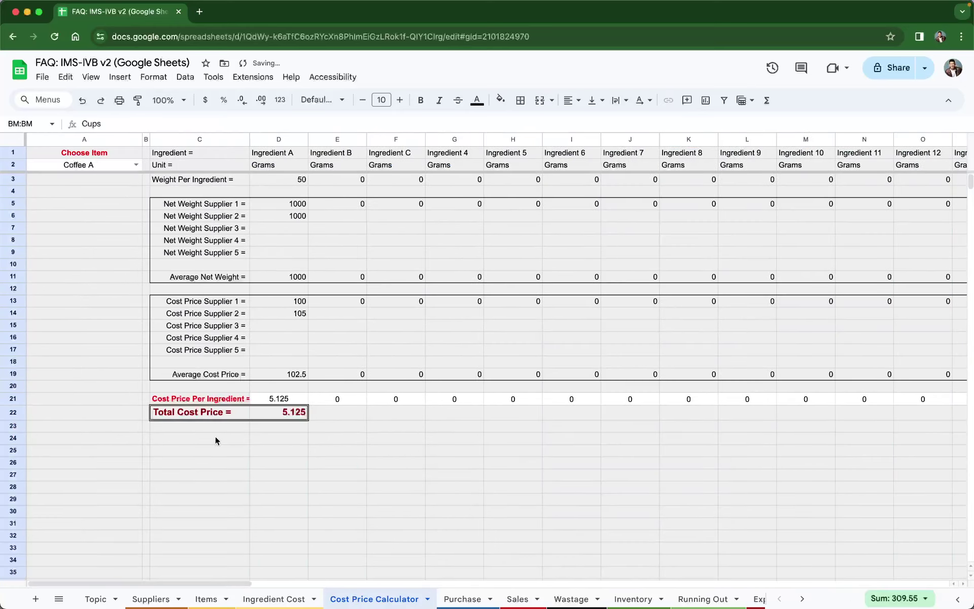
Check that D22's =SUM(D21:BK21) stops at column BK, before Straw and Cups.
double_click(269, 416)
scroll(289, 426, right, 15)
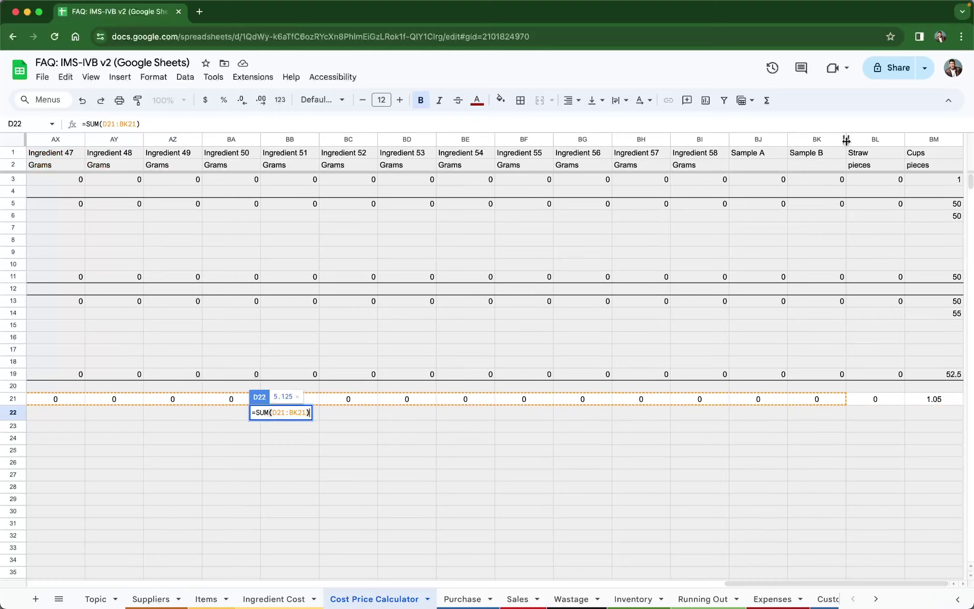
click(812, 138)
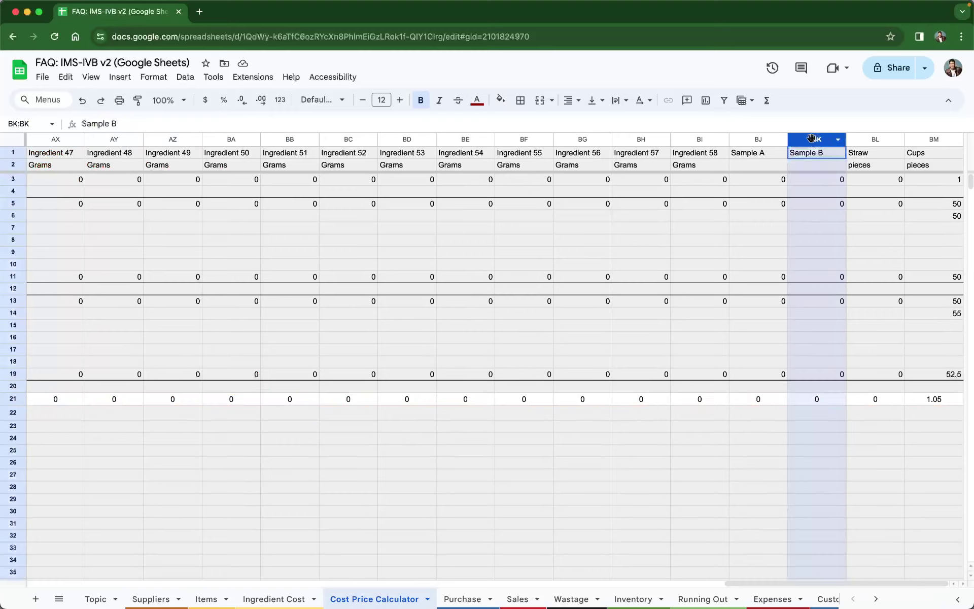
scroll(217, 448, left, 10)
scroll(217, 449, left, 5)
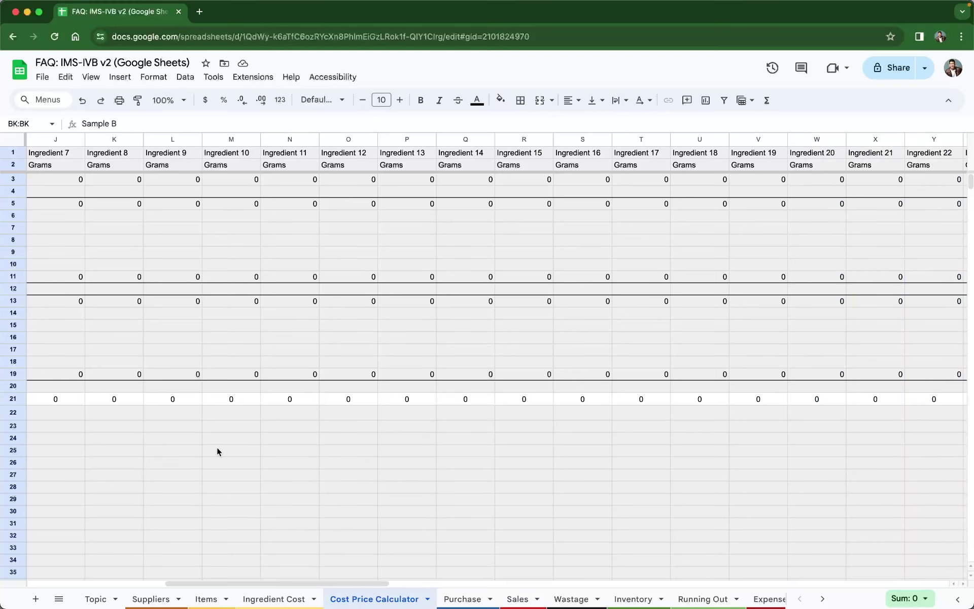
scroll(217, 451, left, 5)
click(277, 414)
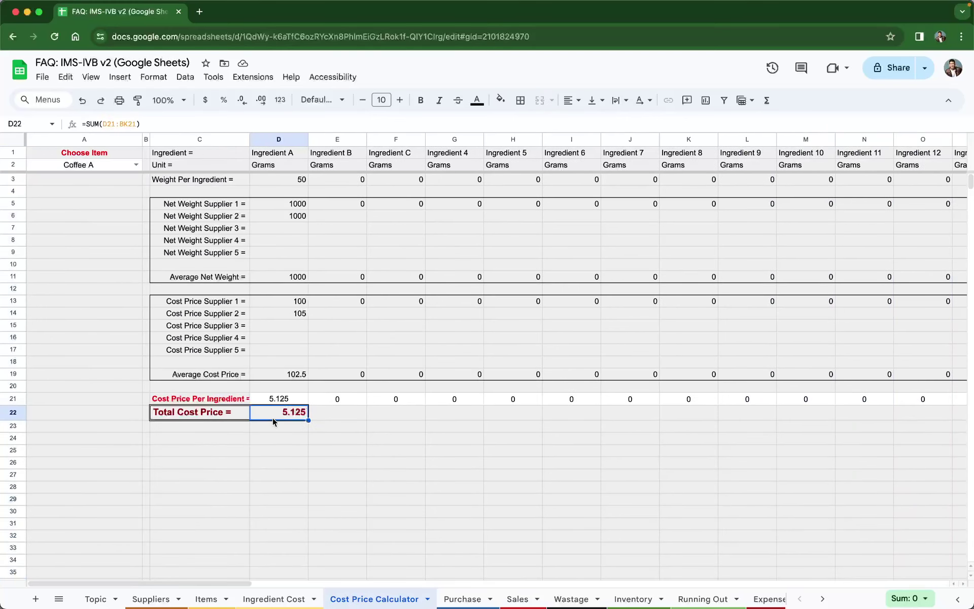
Change D22 to =SUM(D21:BM21) so Total Cost Price becomes 6.175.
click(128, 123)
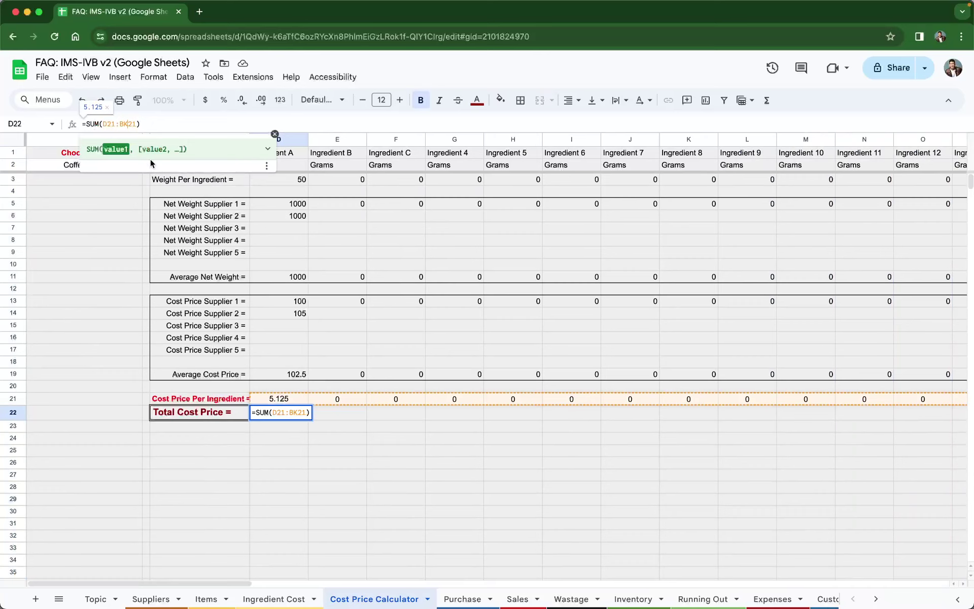
key(Return)
scroll(504, 446, right, 15)
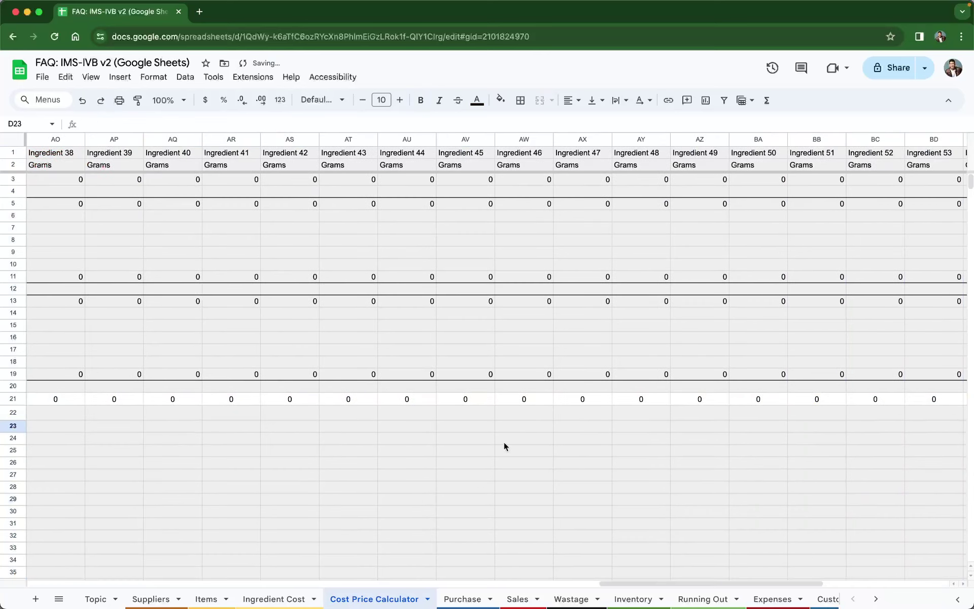
scroll(504, 447, right, 5)
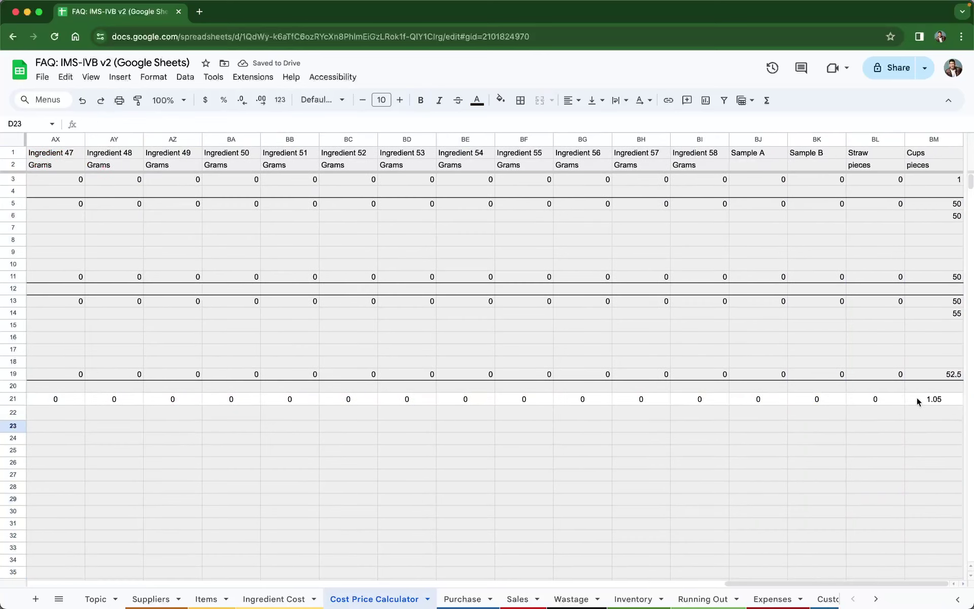
scroll(584, 416, left, 15)
scroll(415, 408, left, 5)
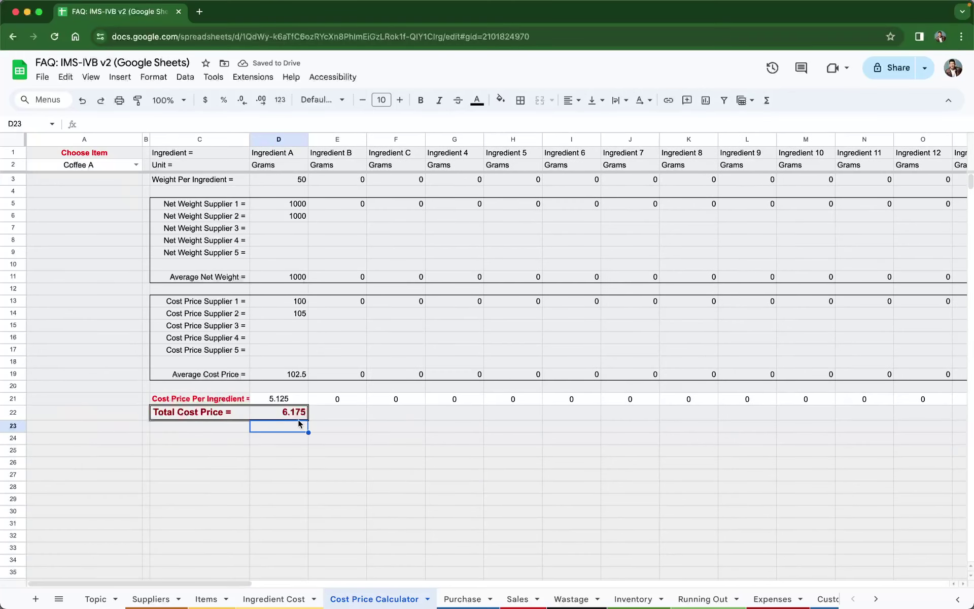
click(293, 417)
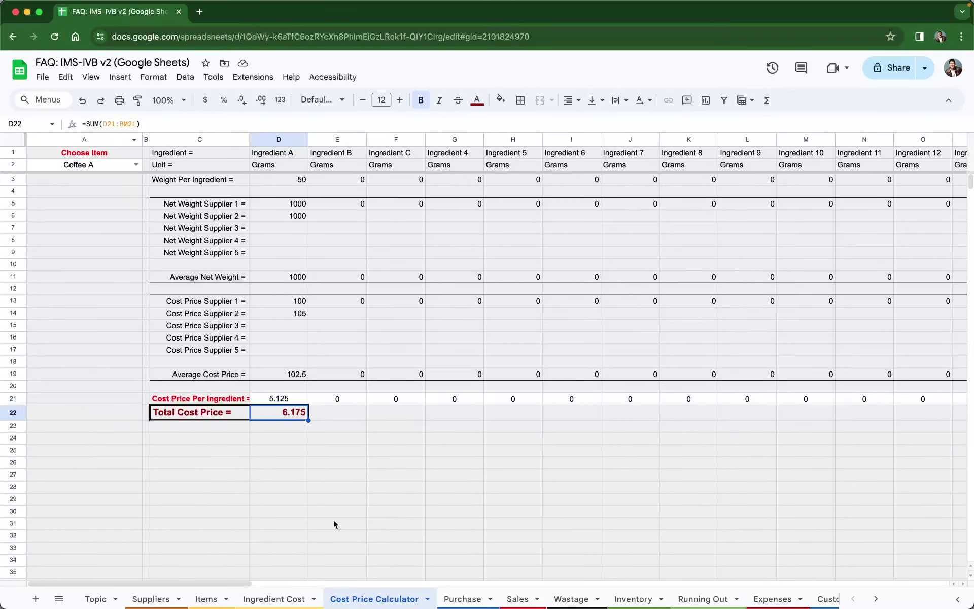
Inspect Coffee A's ₱6.18 cost price in B4 of Ingredient Cost, with Ingredient A at 5.125.
click(274, 598)
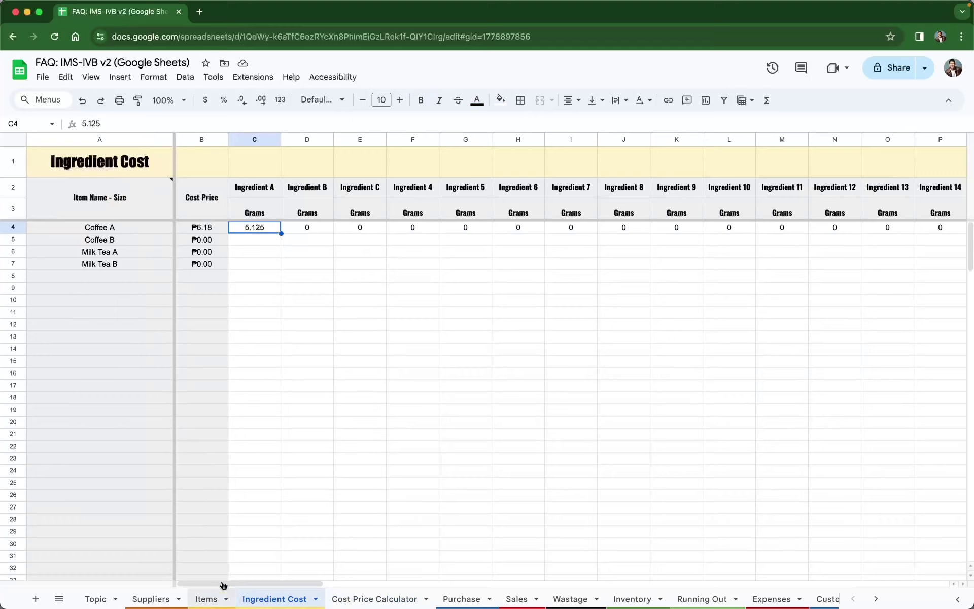
click(206, 233)
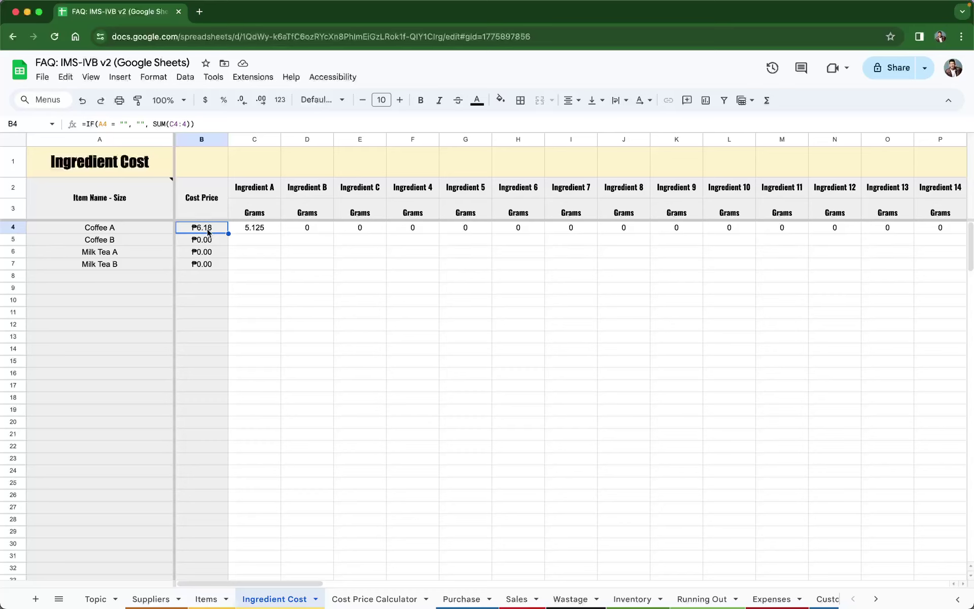
key(Left)
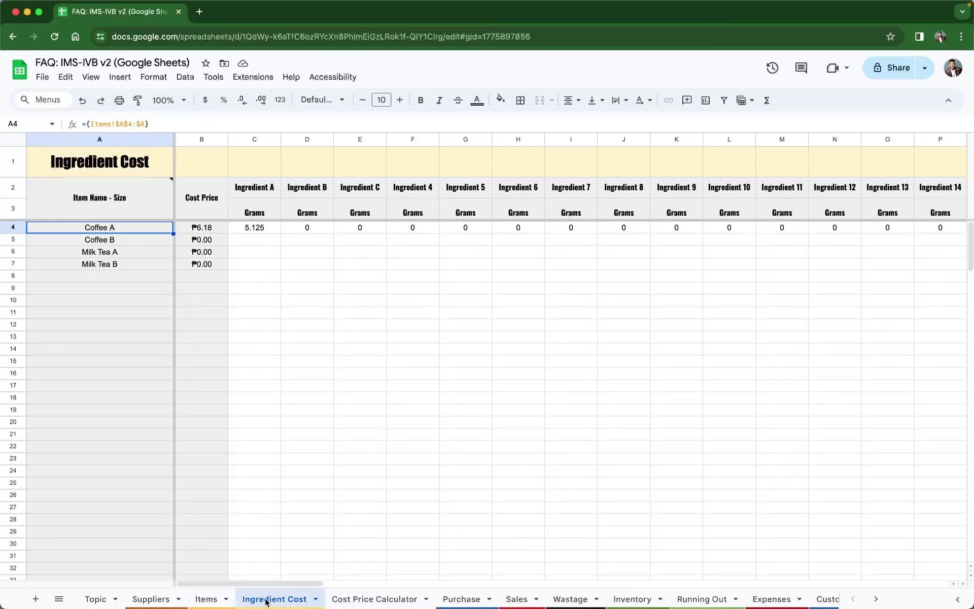
Confirm Coffee A's ₱6.18 FILTER-based cost on Items, then tick topic 3's checkbox in B7.
click(216, 598)
scroll(211, 338, left, 15)
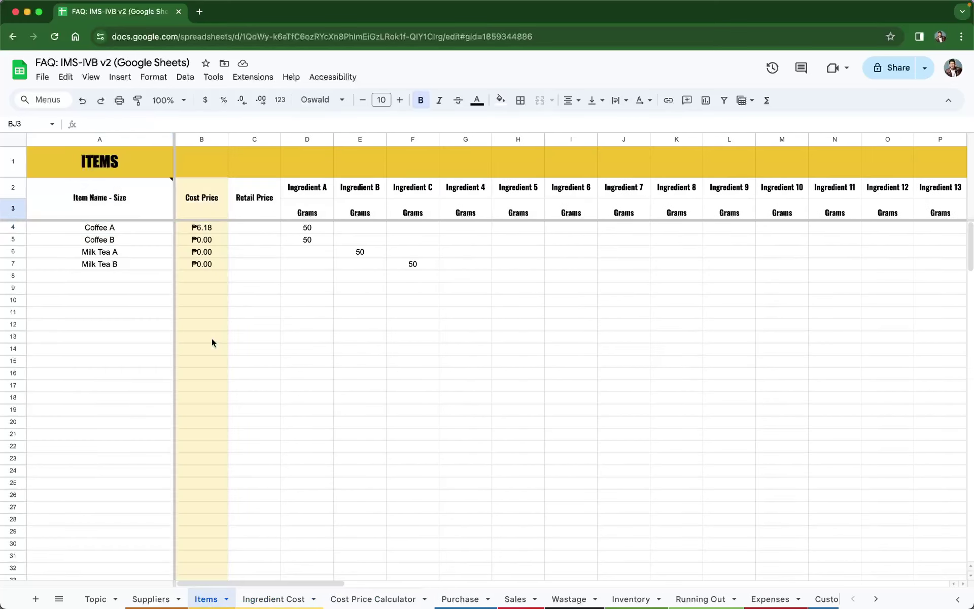
click(192, 228)
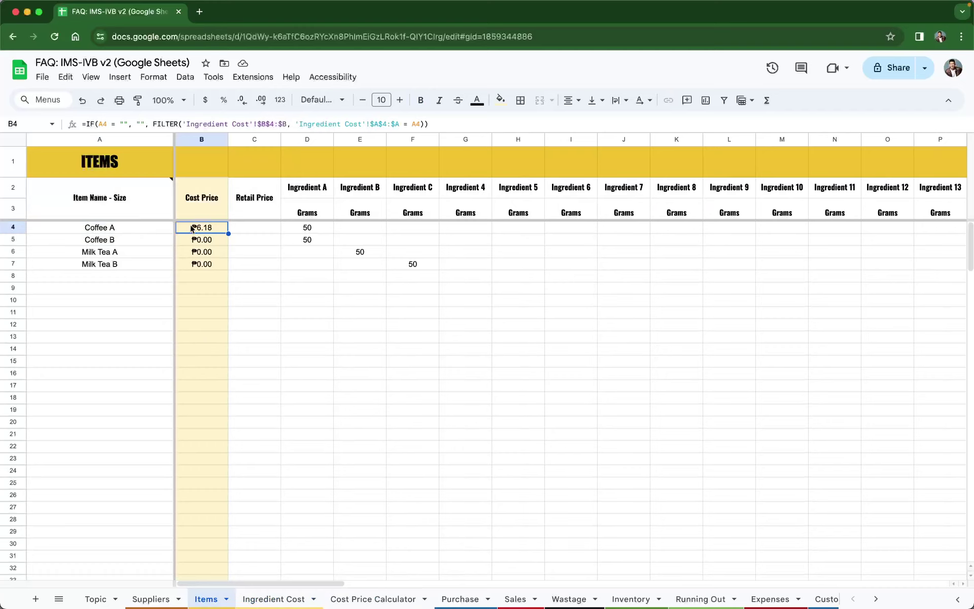
click(215, 124)
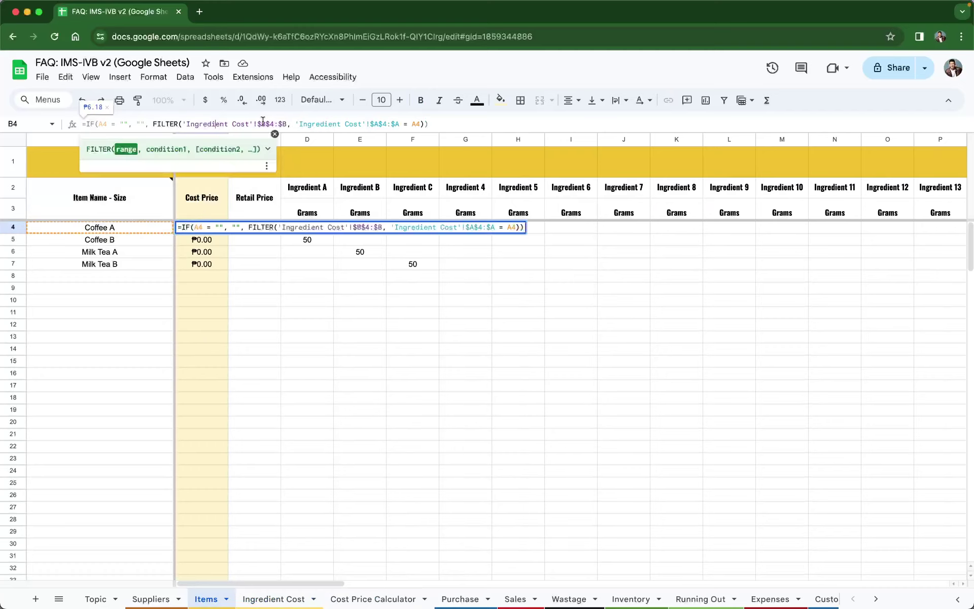
drag(438, 124, 217, 127)
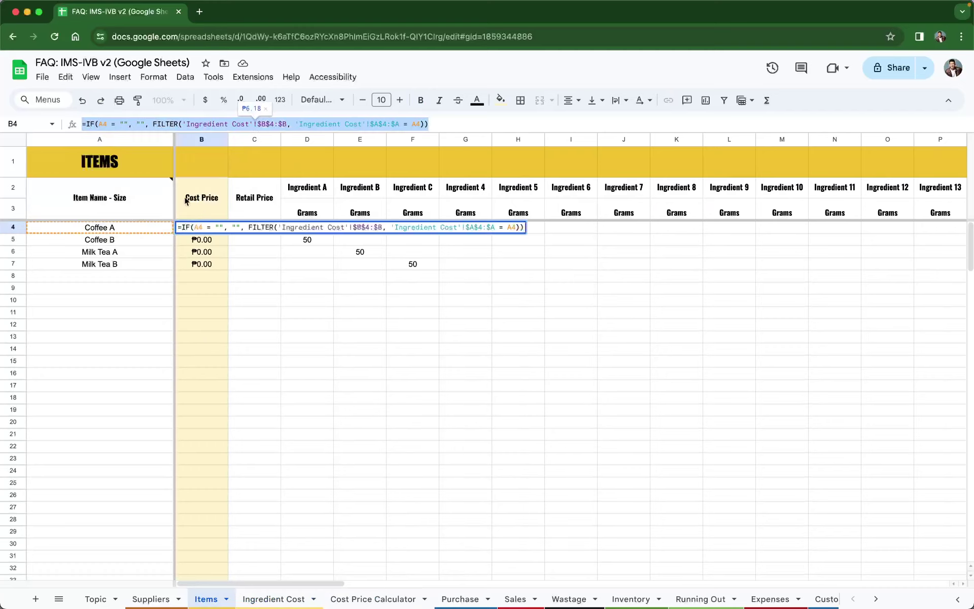
key(Escape)
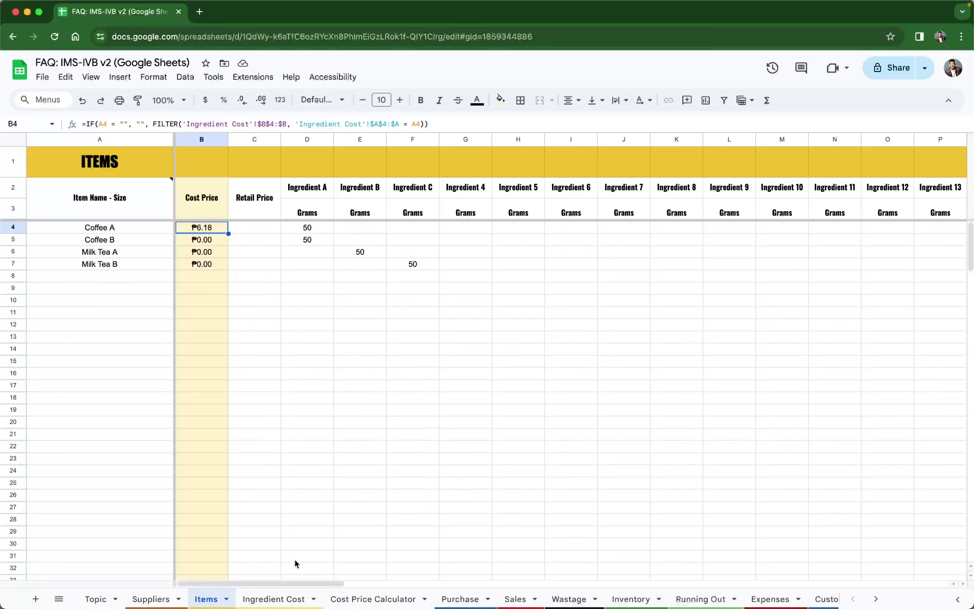
click(96, 599)
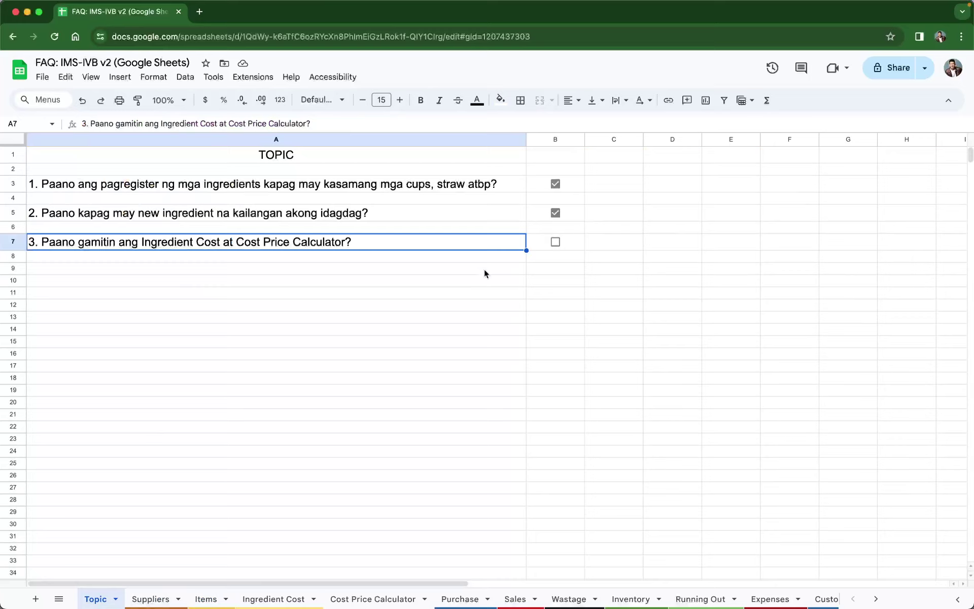
click(555, 242)
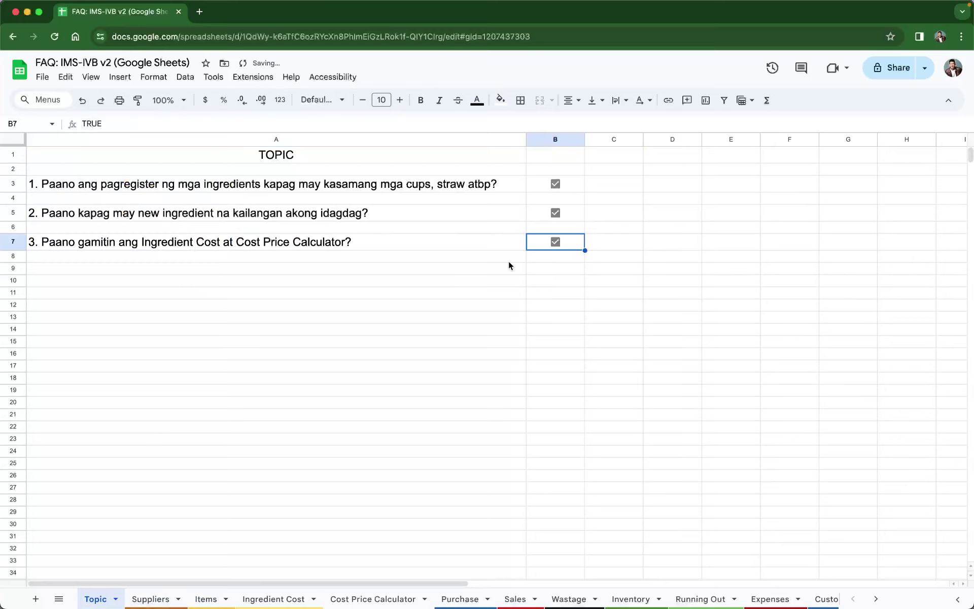